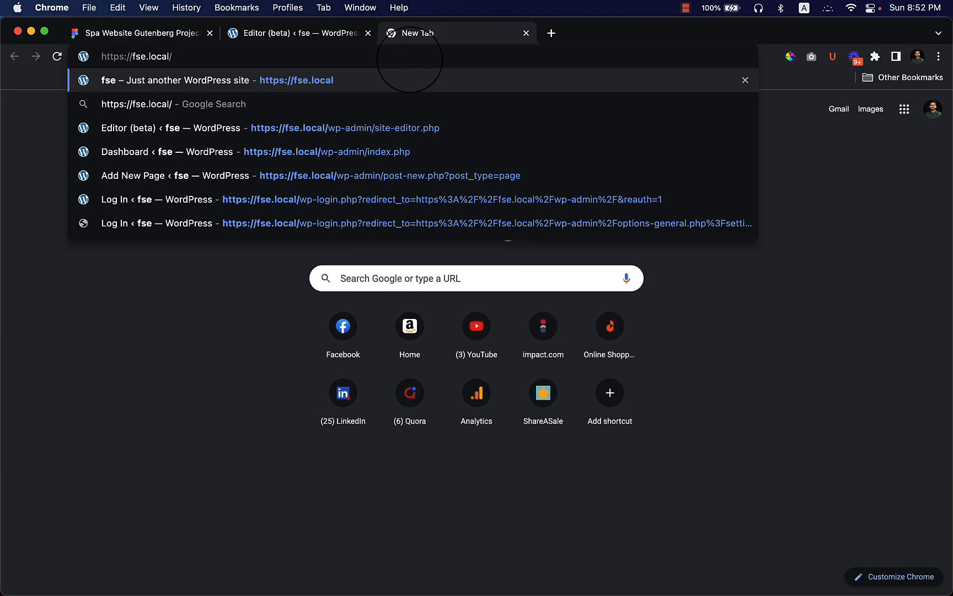
Step: Load the fse.local front page and look over its current layout
key("Return")
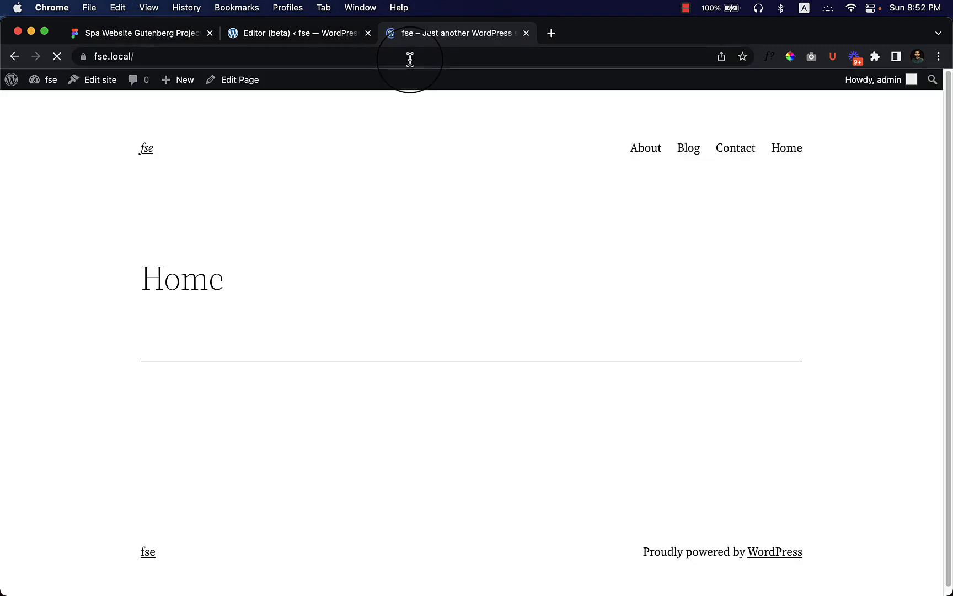
scroll(462, 231, "down", 1)
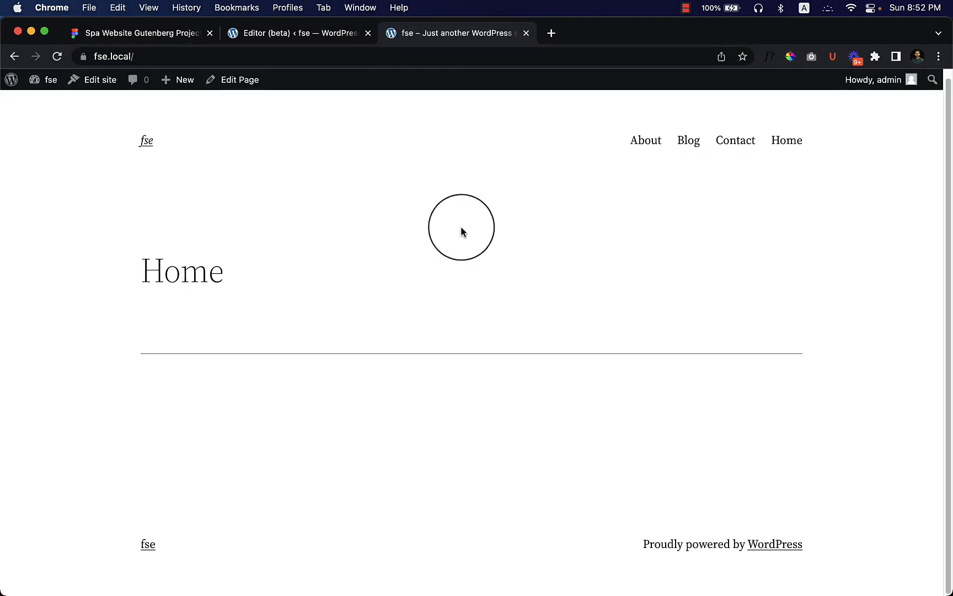
Step: Return to the site editor and open the Header template part for editing
left_click(305, 40)
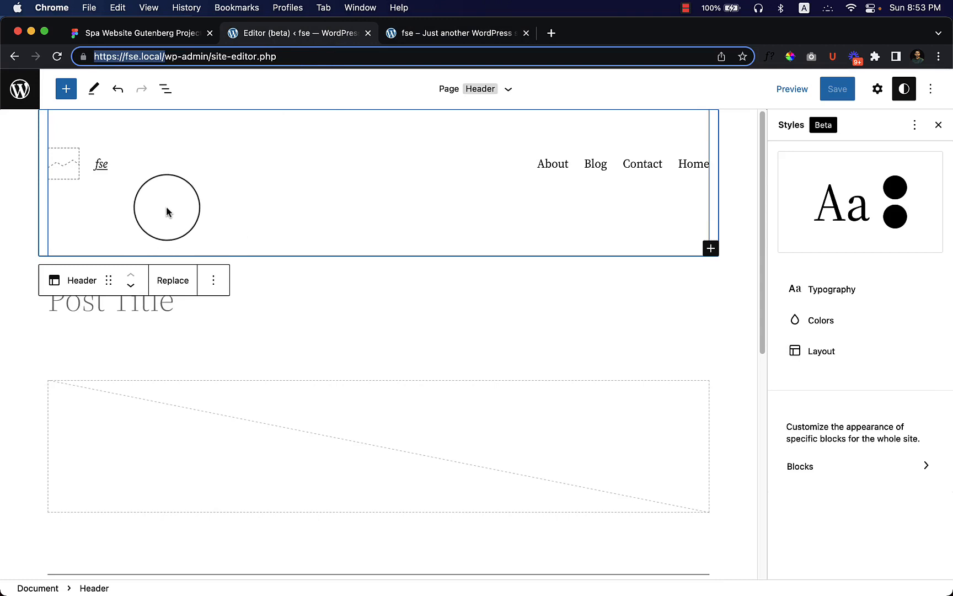
left_click(168, 209)
left_click(347, 213)
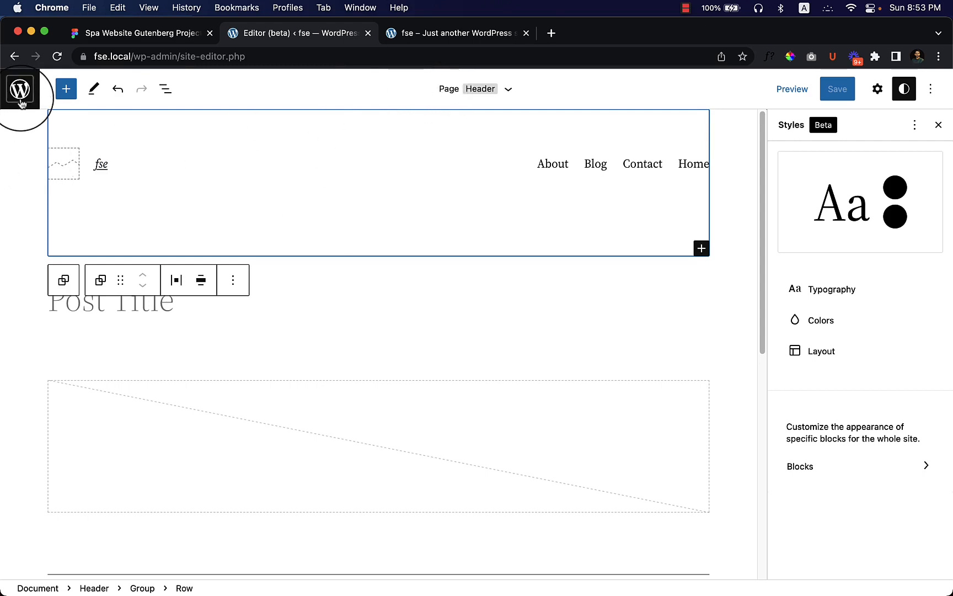
left_click(21, 101)
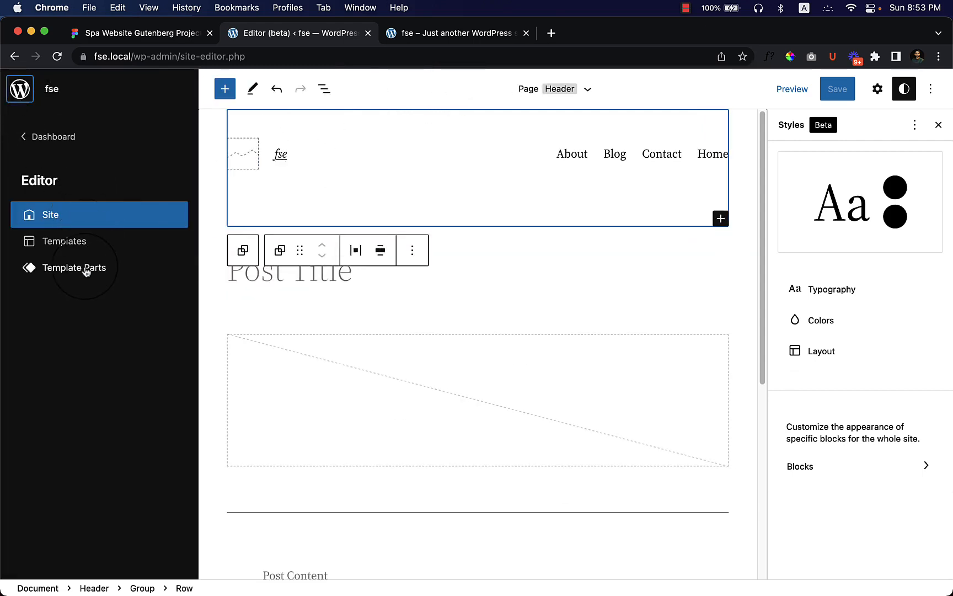
left_click(85, 273)
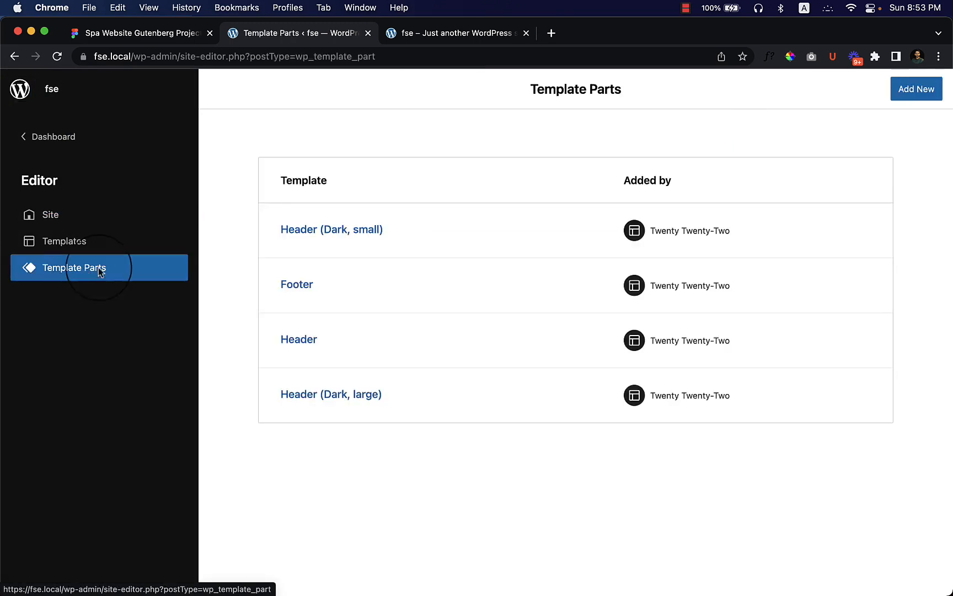
left_click(297, 339)
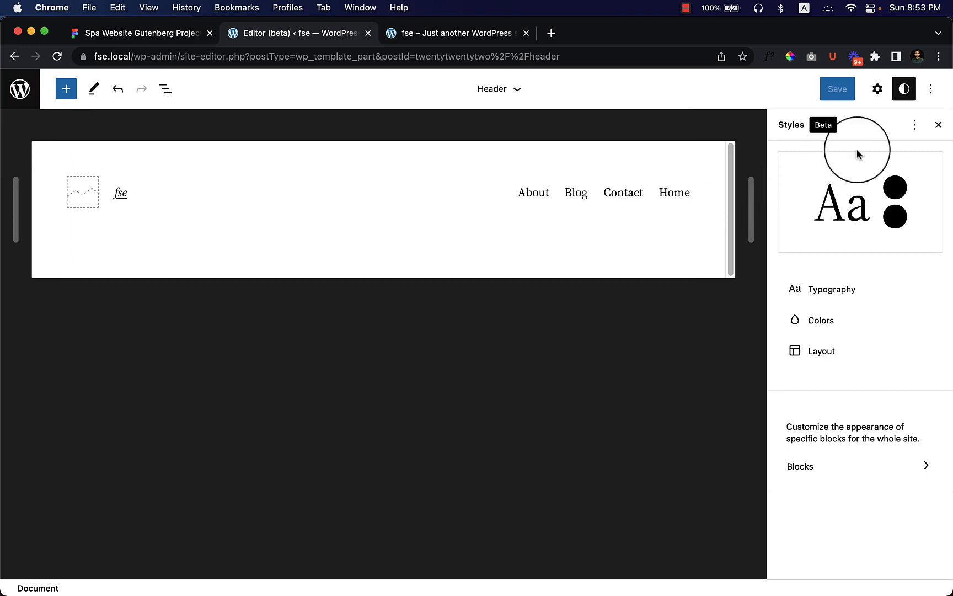
Step: Show the Header template part's settings and reduce the browser zoom for more working space
left_click(877, 90)
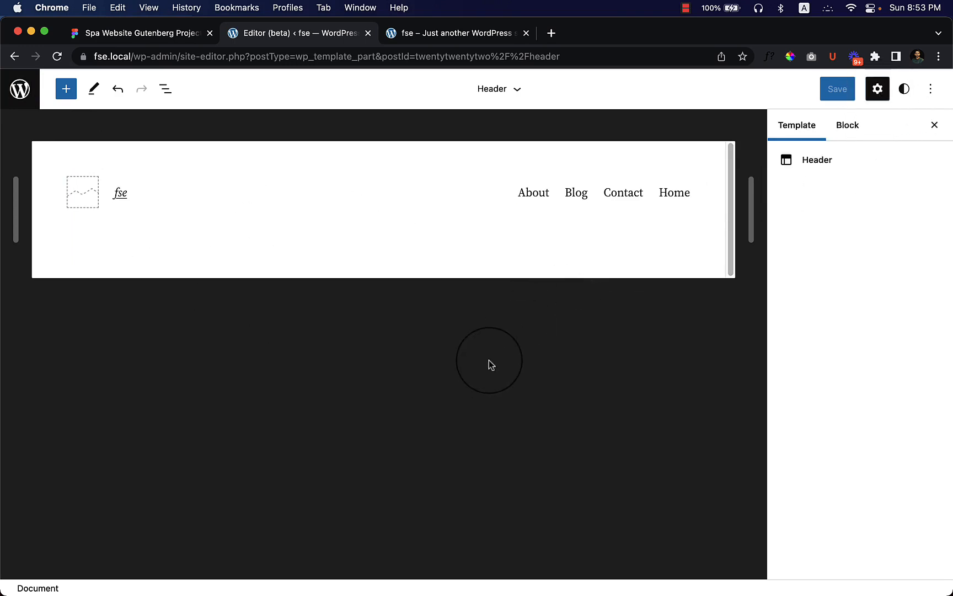
left_click(936, 64)
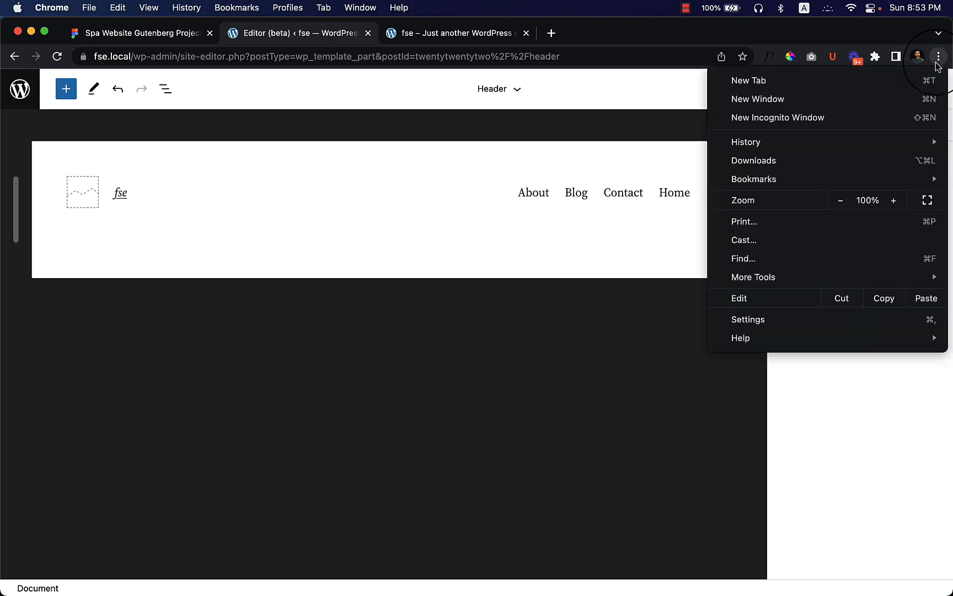
left_click(840, 207)
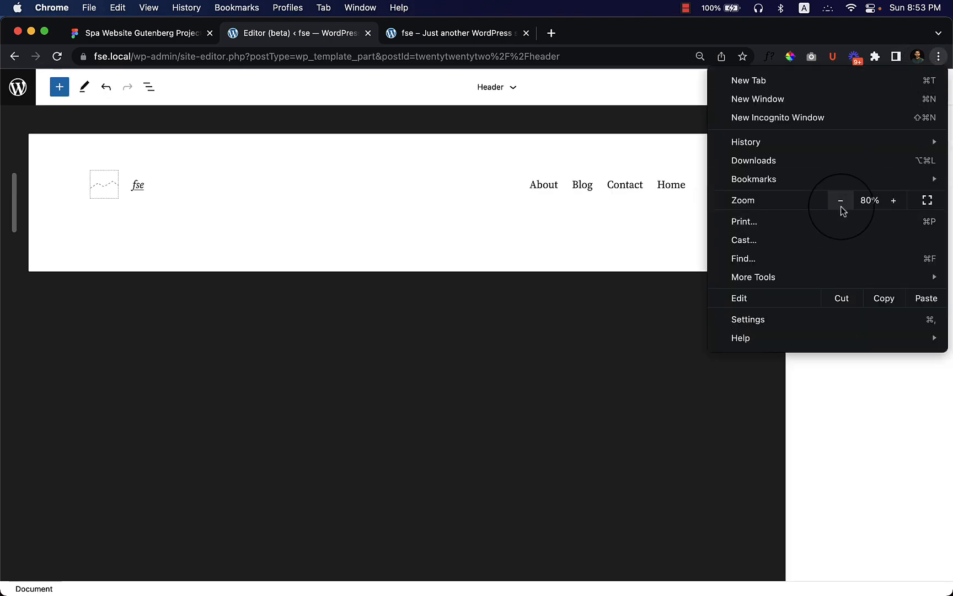
left_click(476, 301)
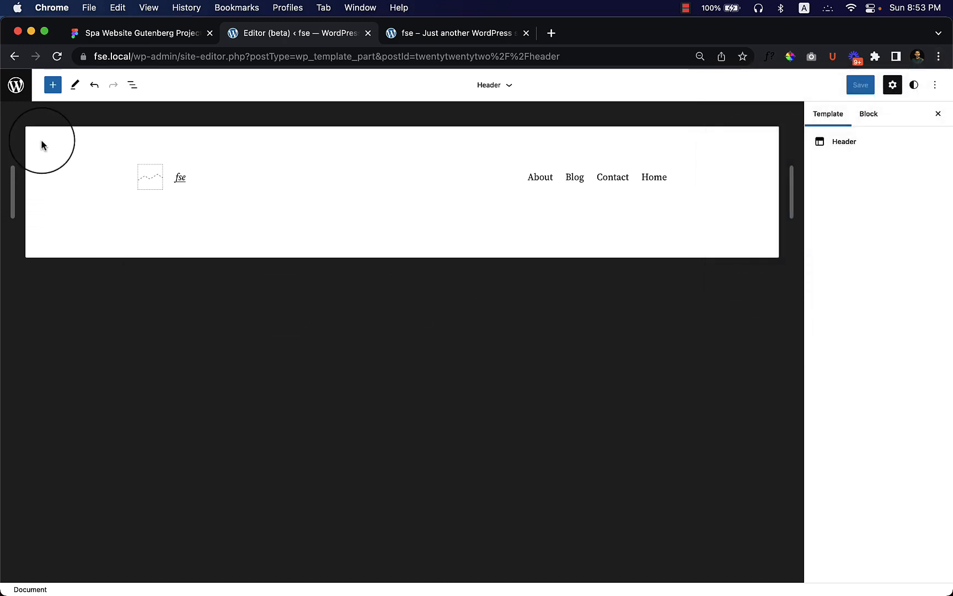
Step: Set the header's outermost Group block to the theme's solid dark green background colour
left_click(132, 84)
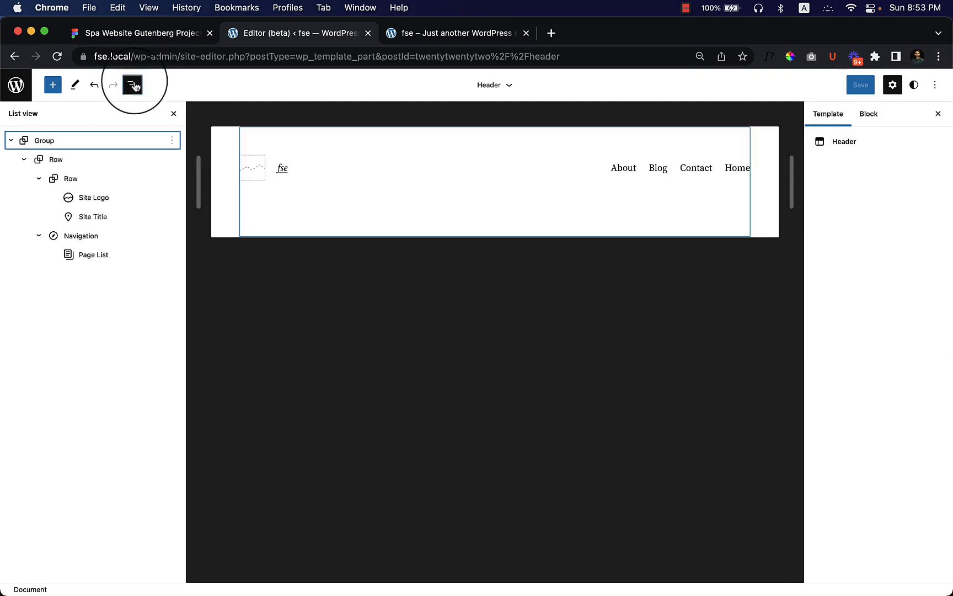
left_click(79, 141)
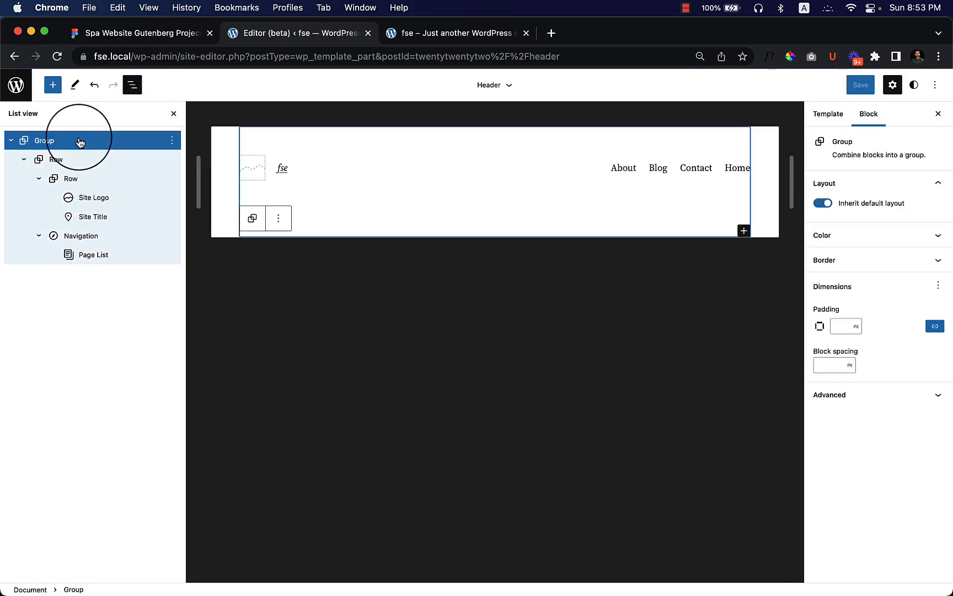
left_click(840, 242)
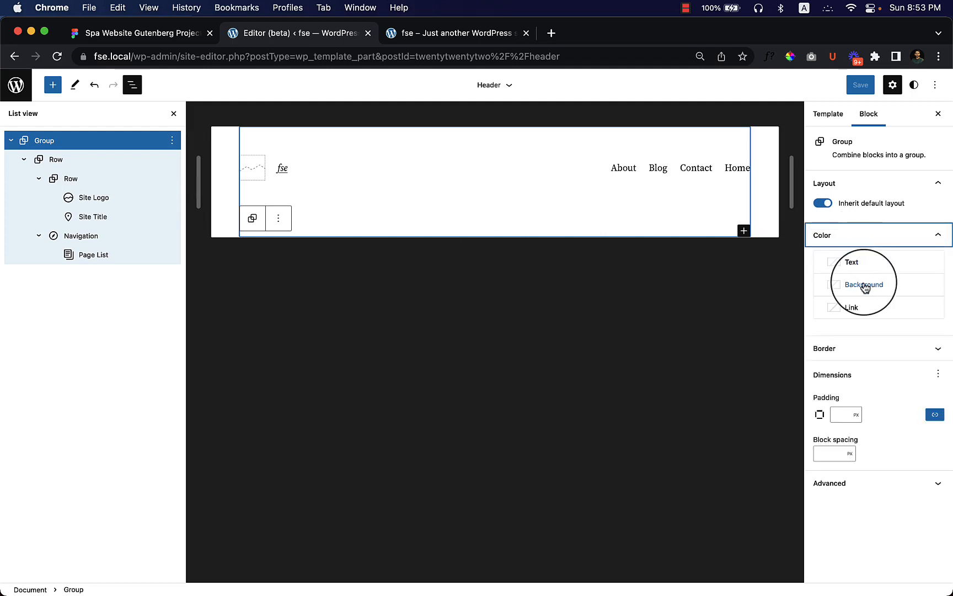
left_click(865, 286)
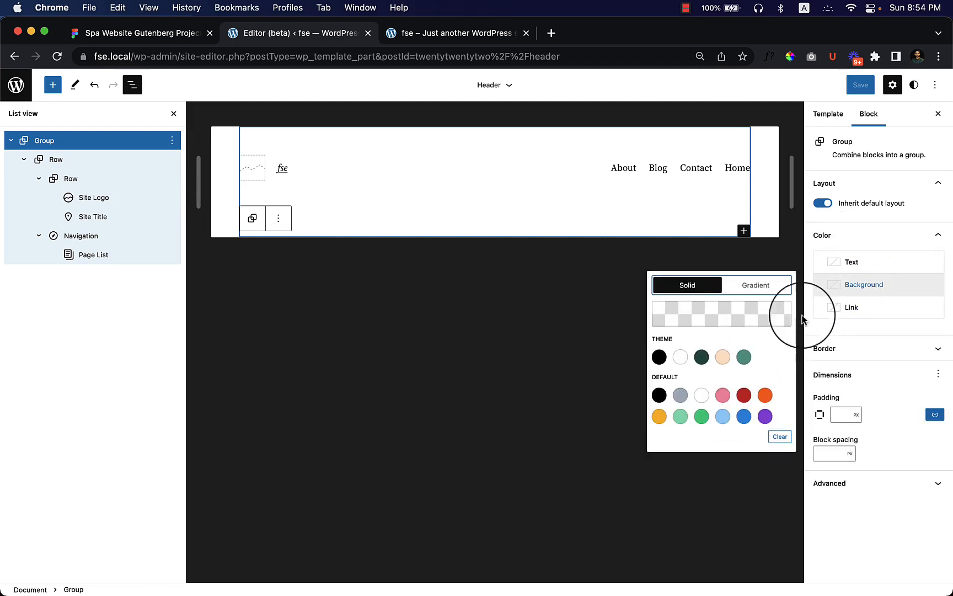
left_click(703, 358)
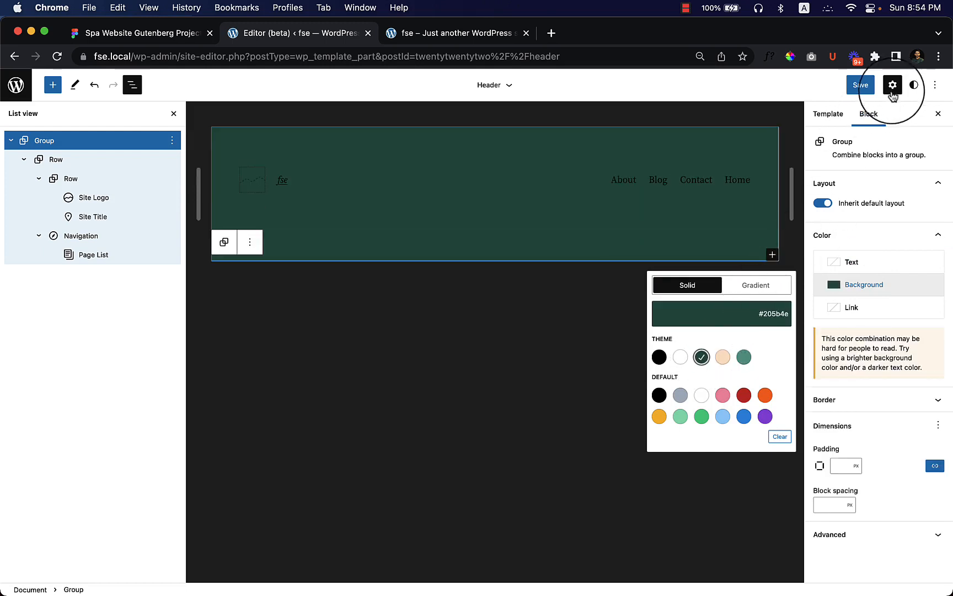
left_click(911, 328)
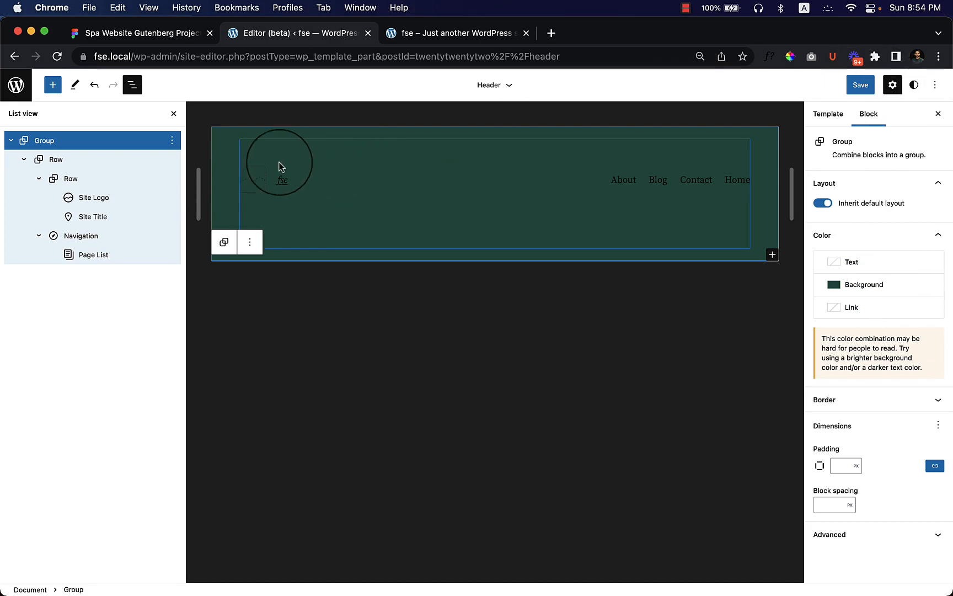
Step: Open the media library for the empty Site Logo block in the header
left_click(255, 187)
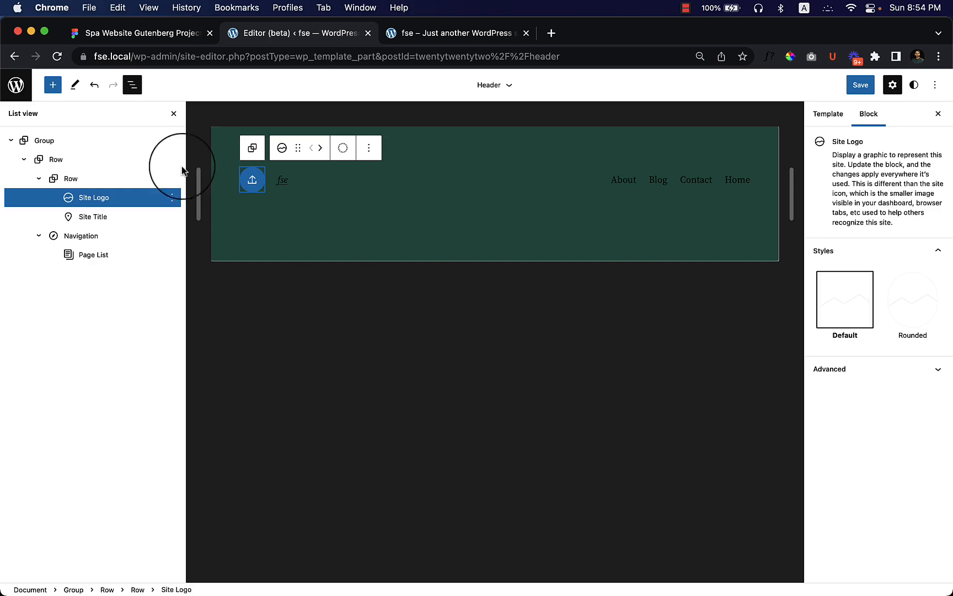
left_click(251, 180)
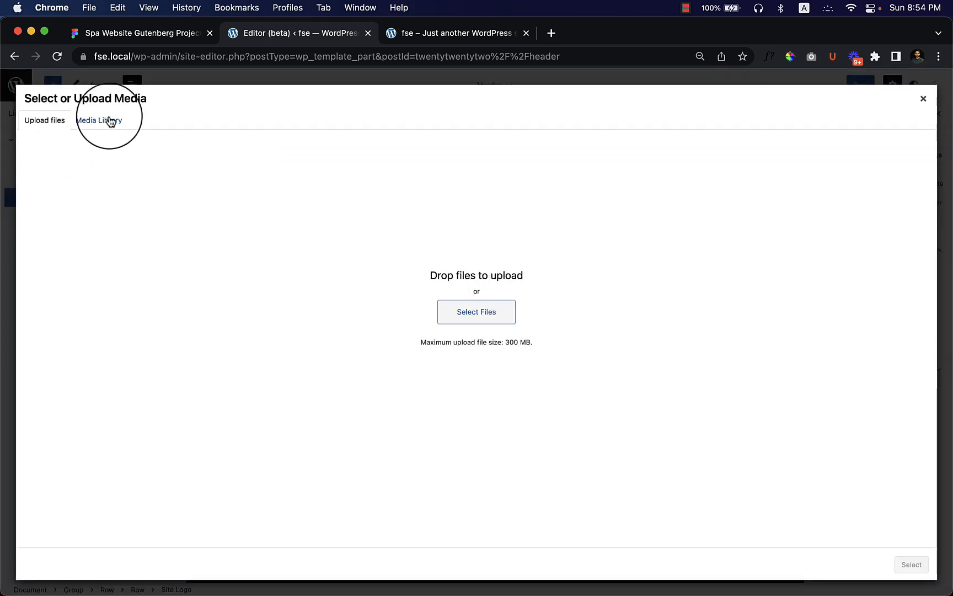
left_click(105, 120)
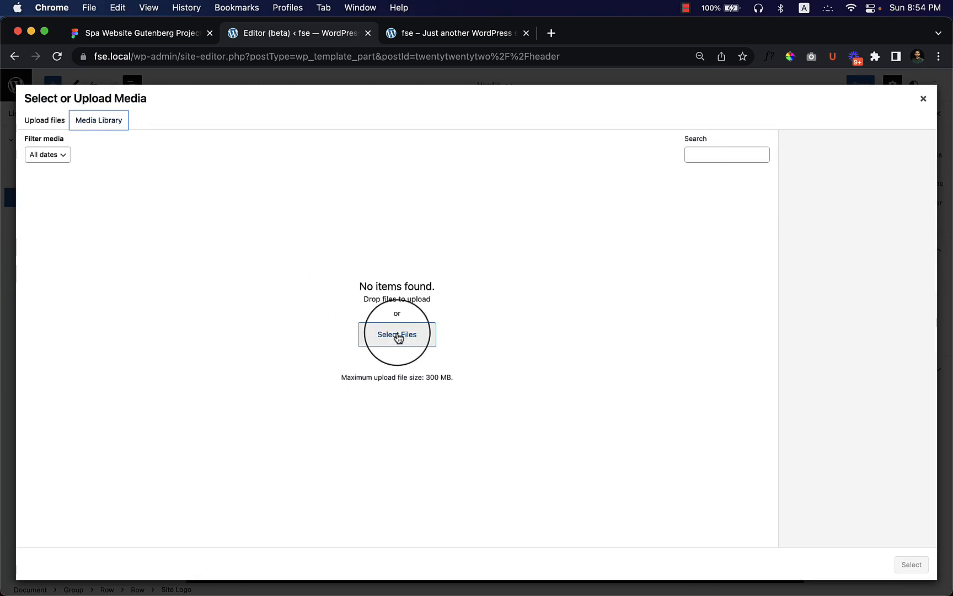
Step: Switch to Finder and upload all image files from the Resource folder into the media library
mouse_move(171, 584)
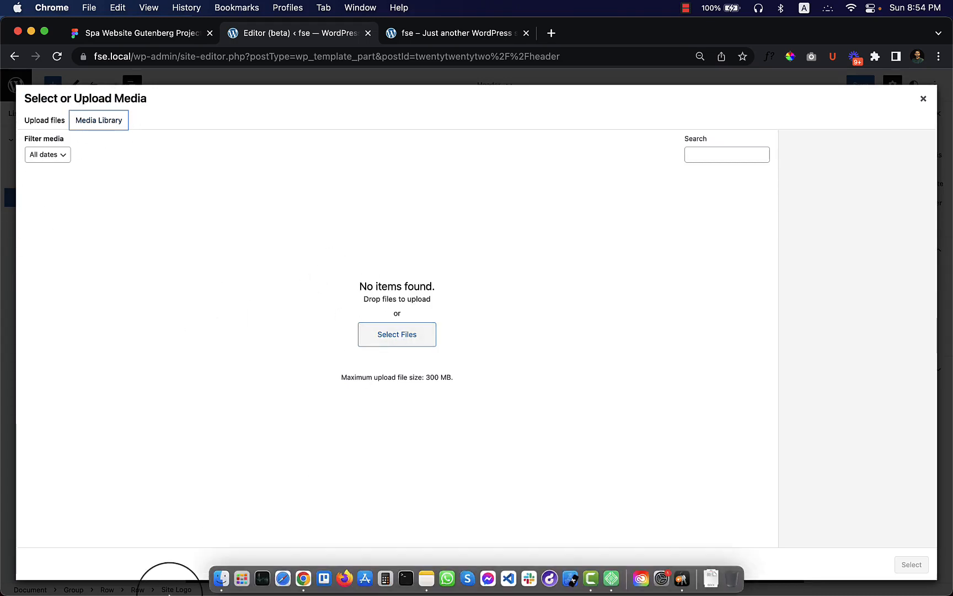
left_click(221, 577)
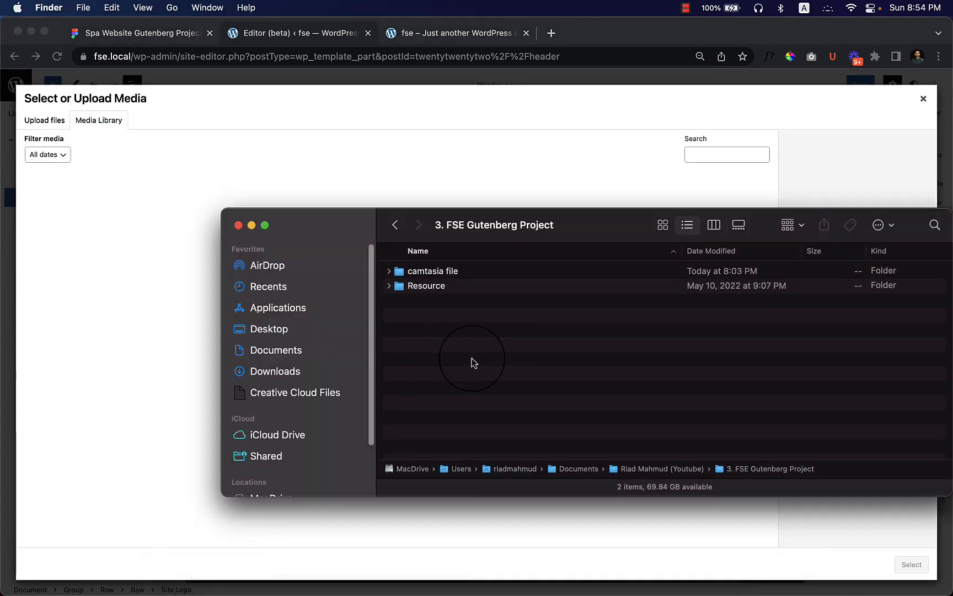
double_click(435, 288)
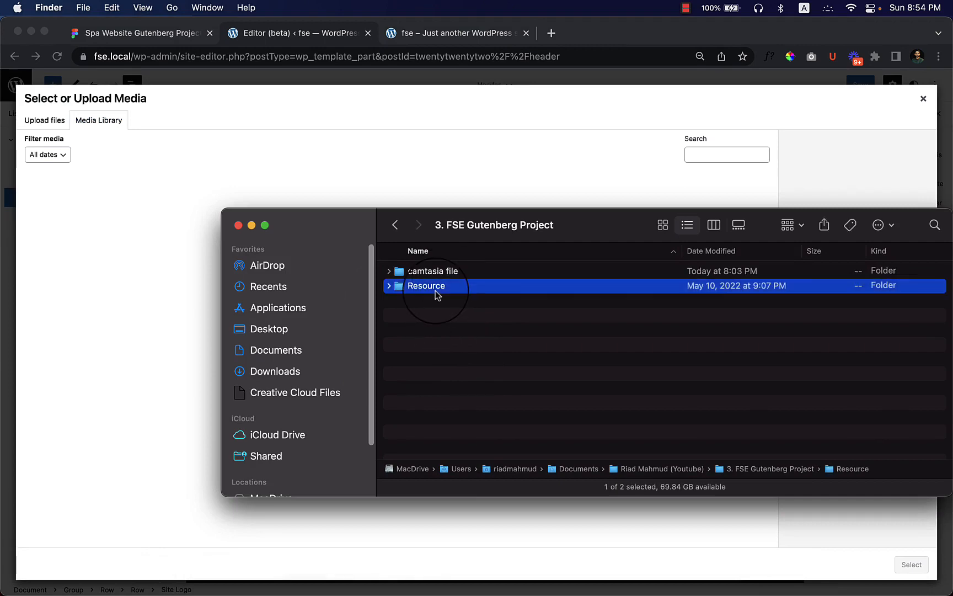
left_click_drag(513, 231, 355, 171)
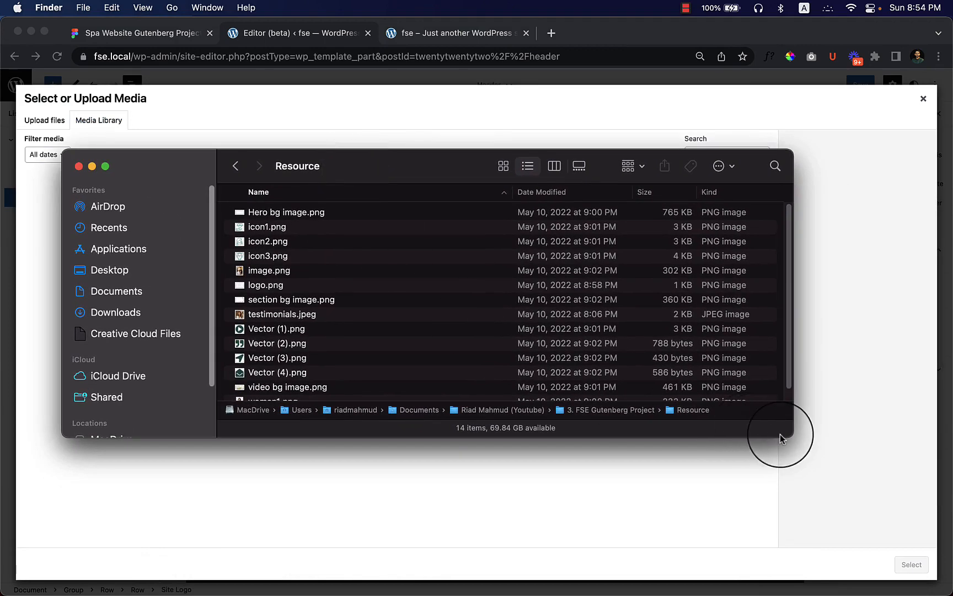
left_click_drag(788, 439, 863, 529)
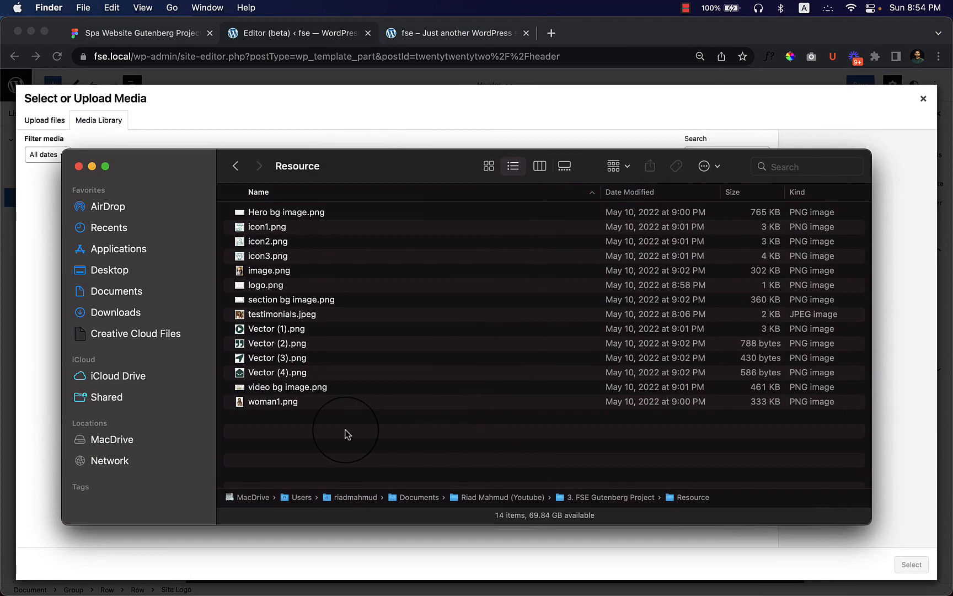
left_click_drag(347, 434, 299, 221)
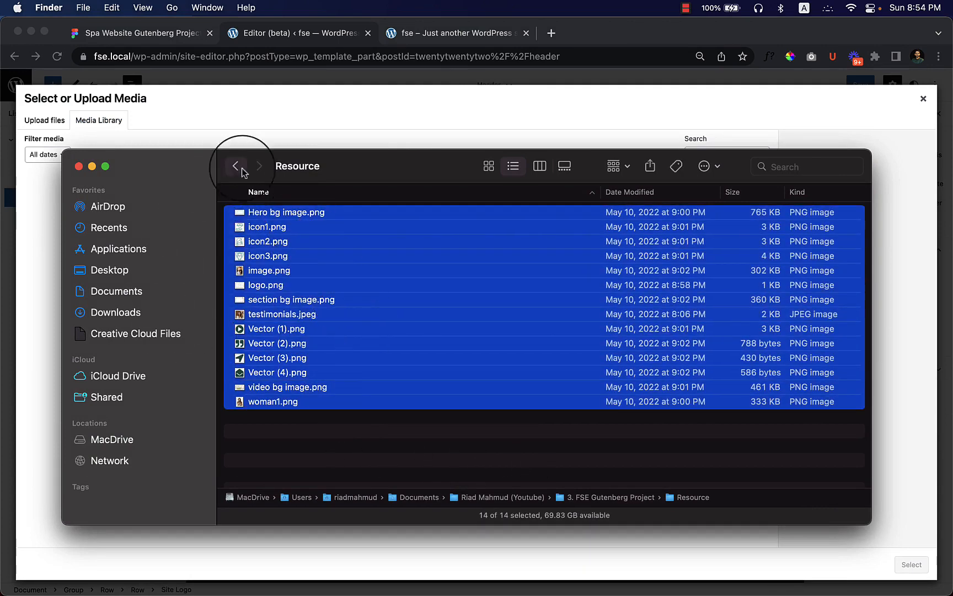
left_click_drag(394, 171, 696, 205)
left_click_drag(569, 277, 215, 303)
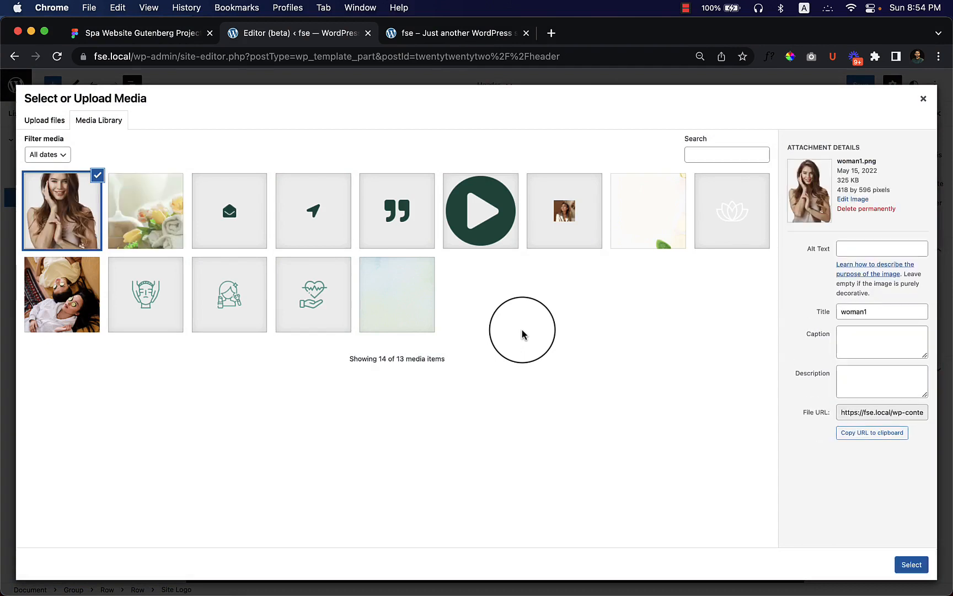
Step: Give logo.png the alt text "logo" and insert it as the header's site logo
left_click(733, 224)
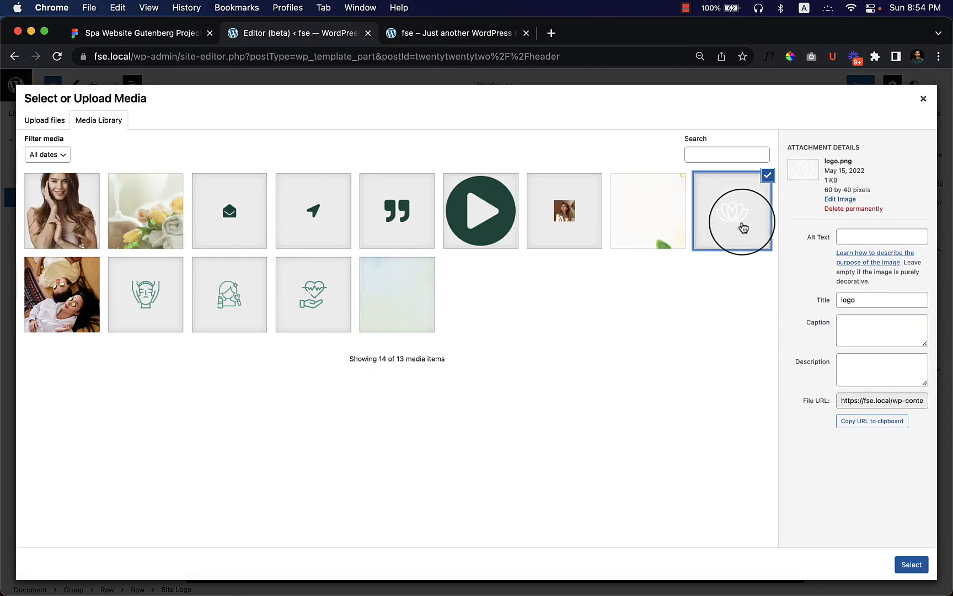
left_click(888, 237)
type("logo")
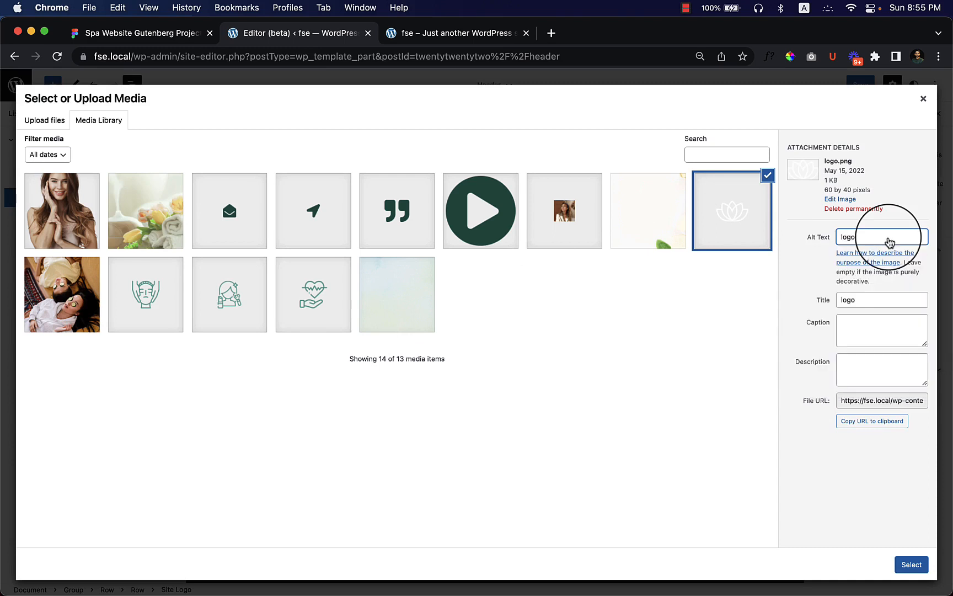
left_click(865, 496)
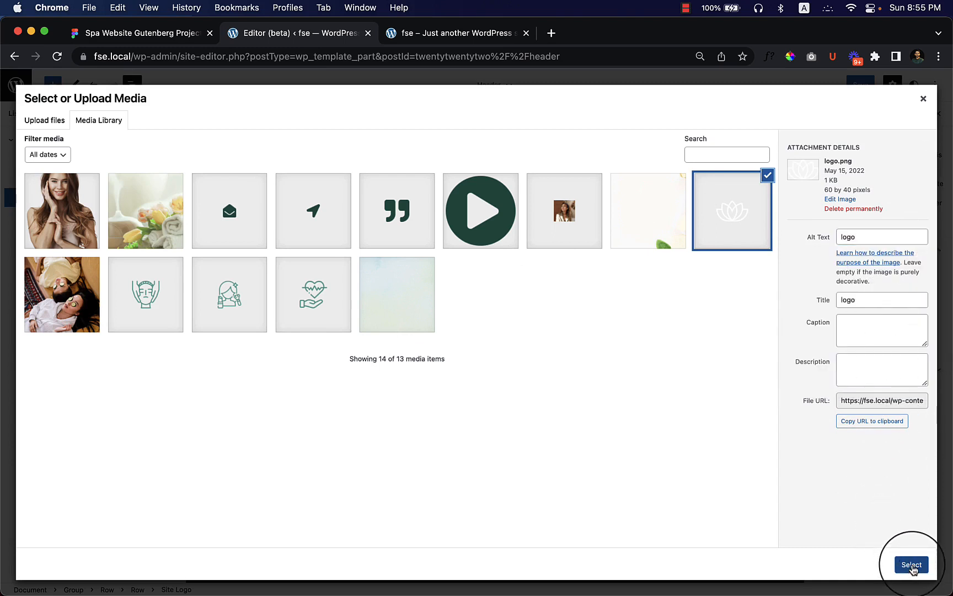
left_click(911, 564)
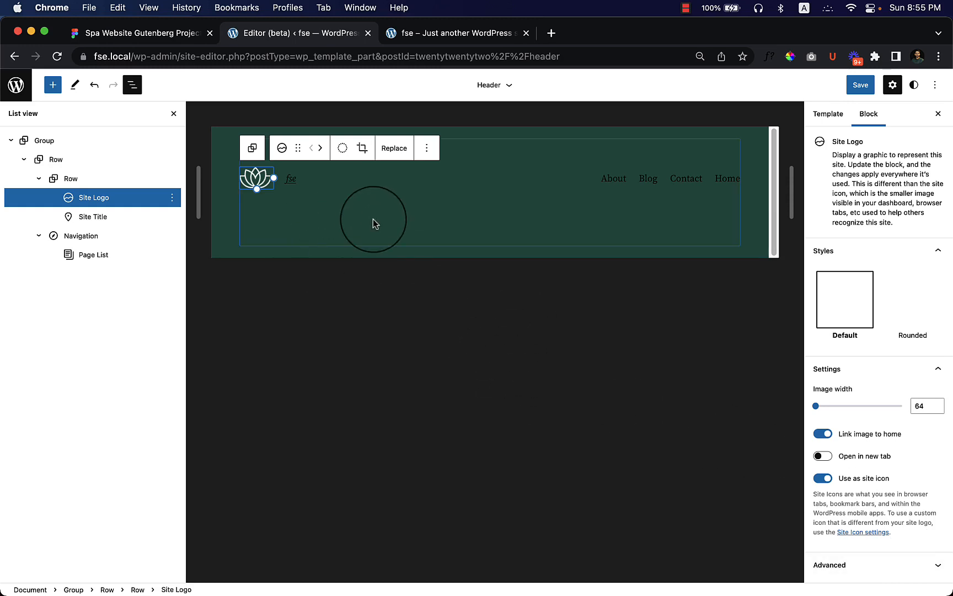
Step: Remove the Site Title block beside the logo in the header
left_click(292, 179)
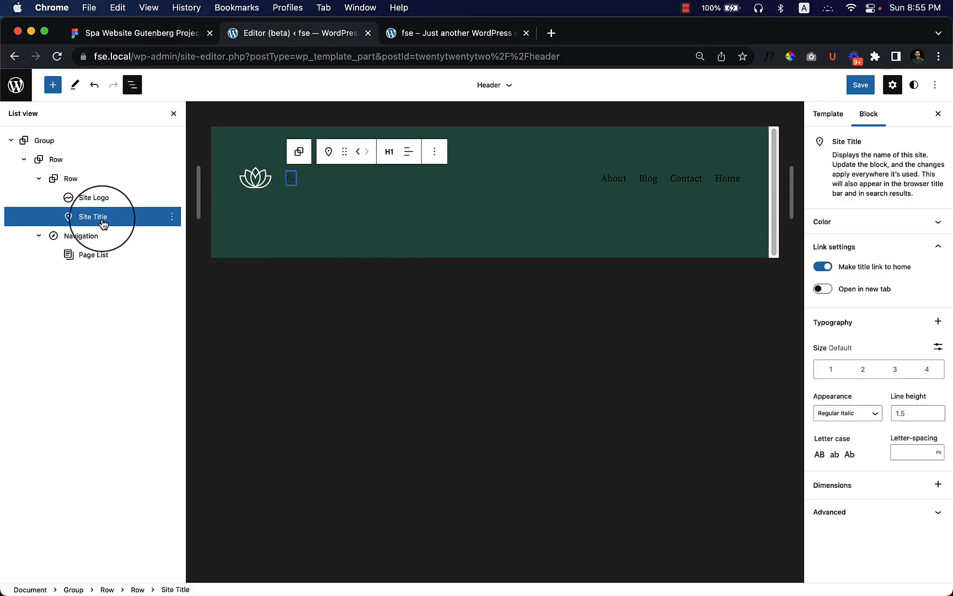
left_click(172, 217)
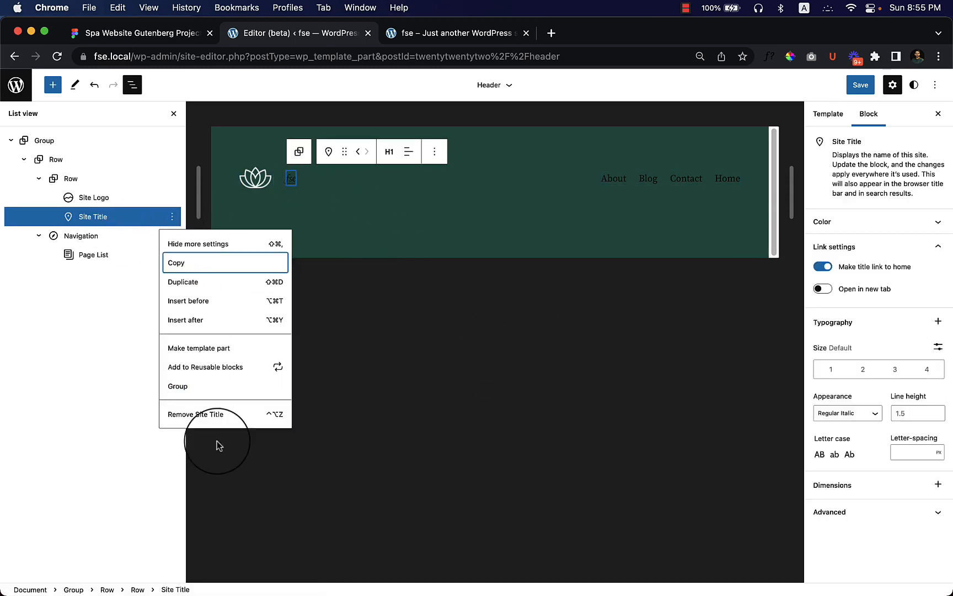
left_click(223, 423)
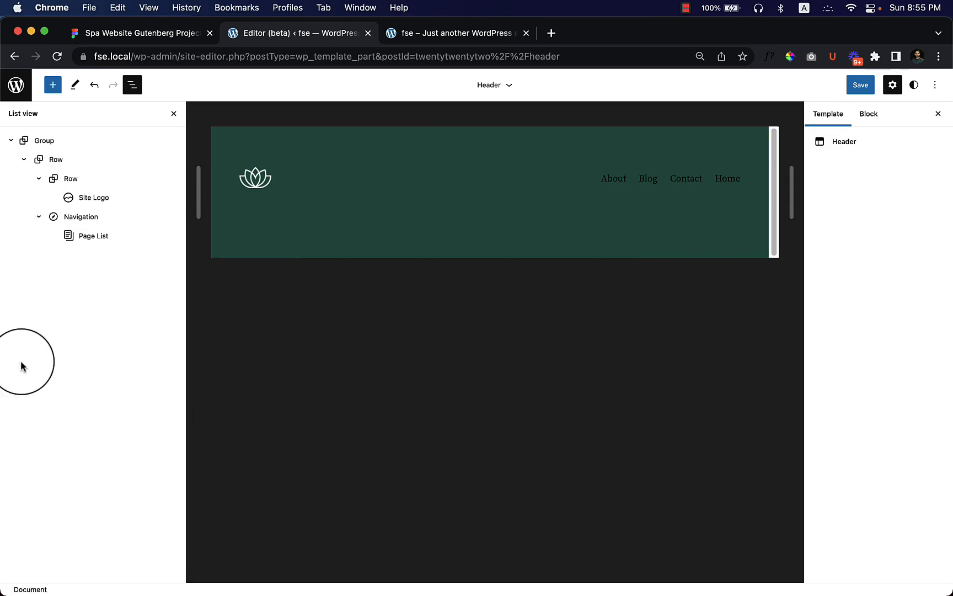
left_click(98, 221)
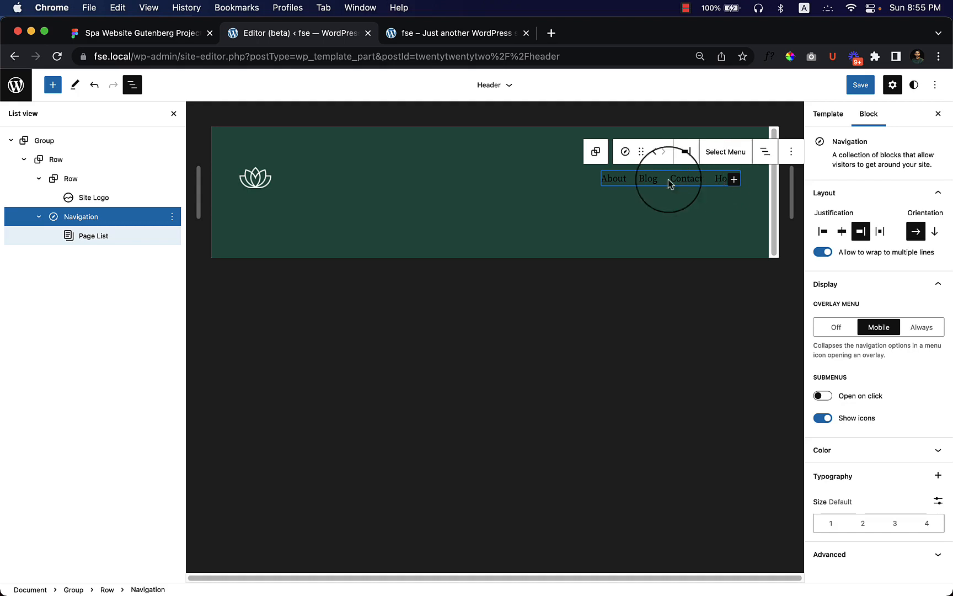
left_click(386, 297)
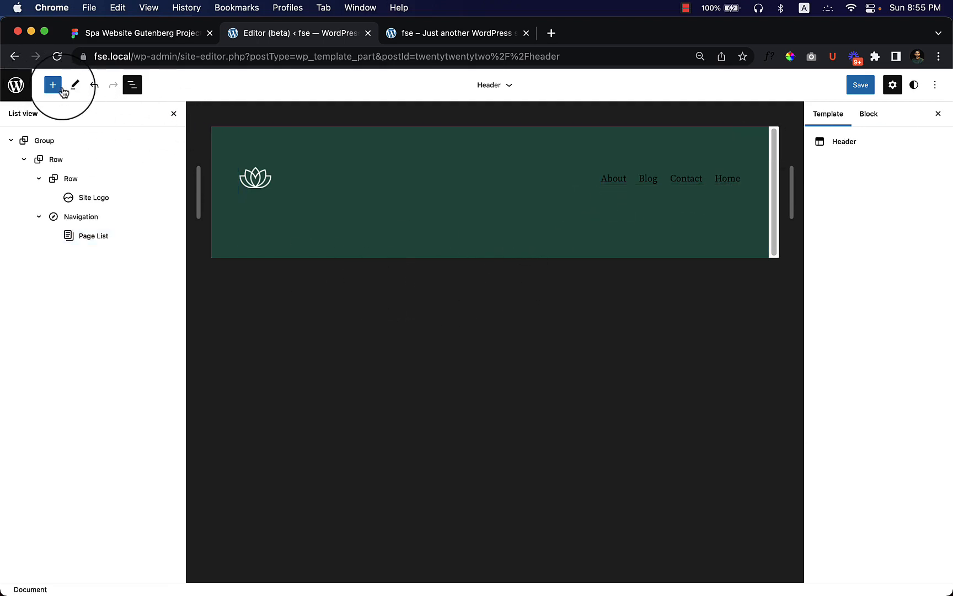
left_click(52, 84)
left_click(52, 84)
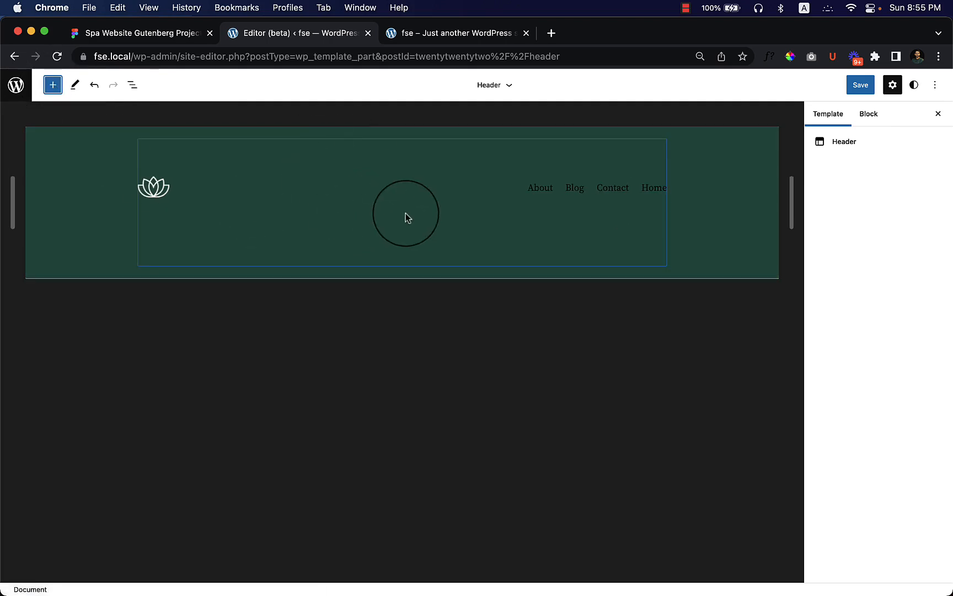
Step: Save the Header template part and reload the fse.local home page to check the logo and green background
left_click(861, 85)
left_click(883, 87)
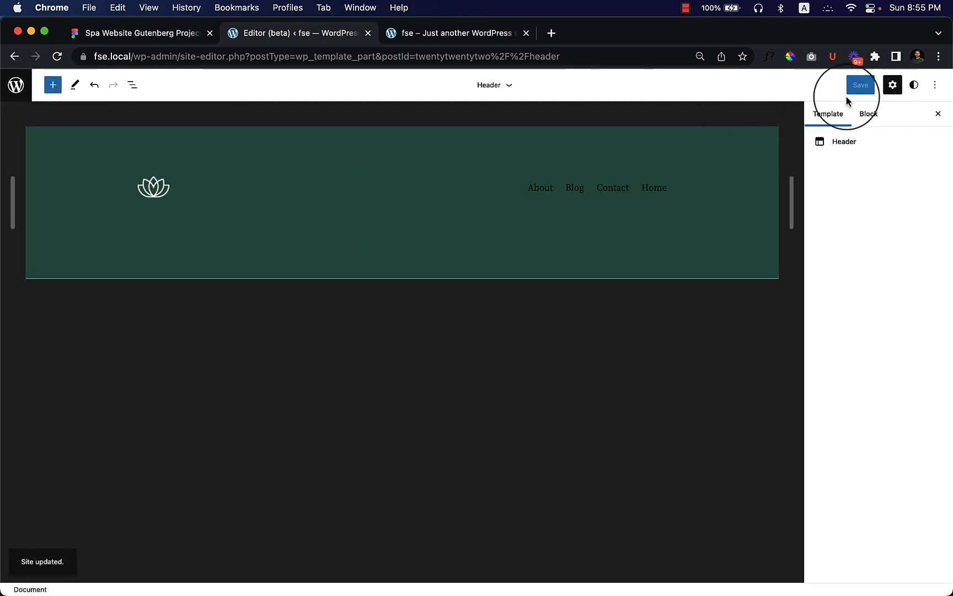
left_click(500, 37)
left_click(494, 52)
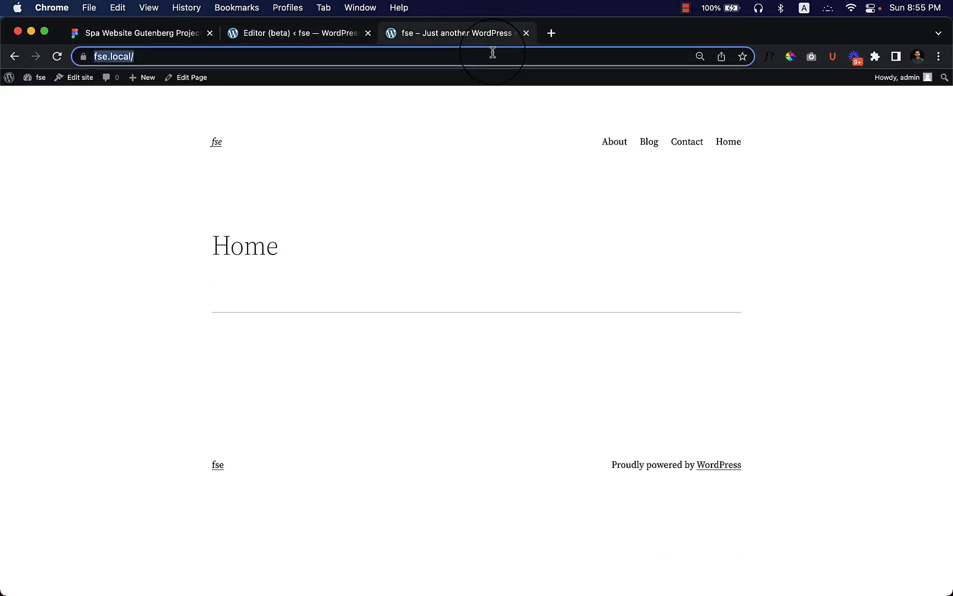
key("Return")
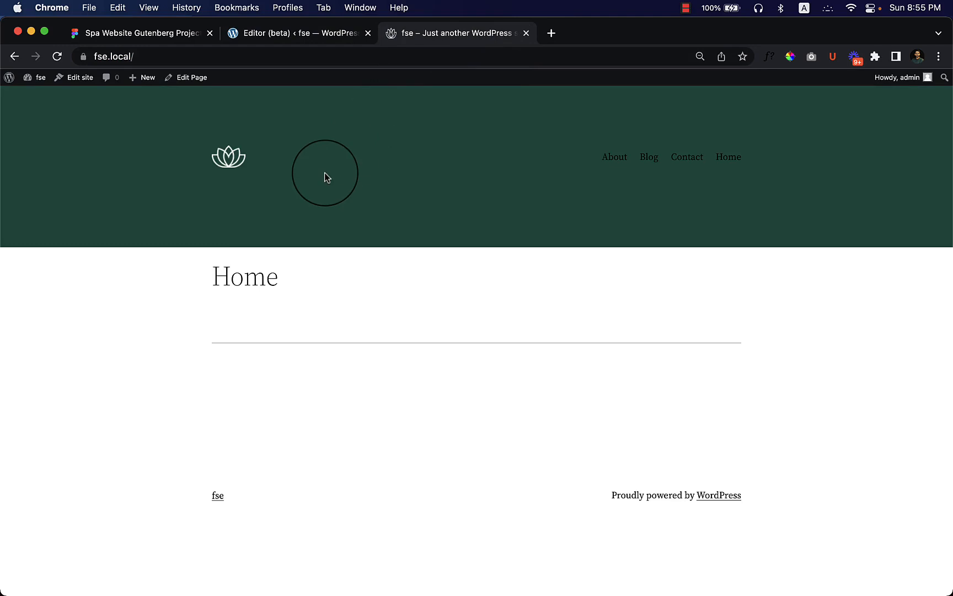
Step: Switch to the Figma spa design, examine its header layout and spacing, and return to the WordPress header editor
left_click(124, 34)
scroll(414, 283, "up", 10)
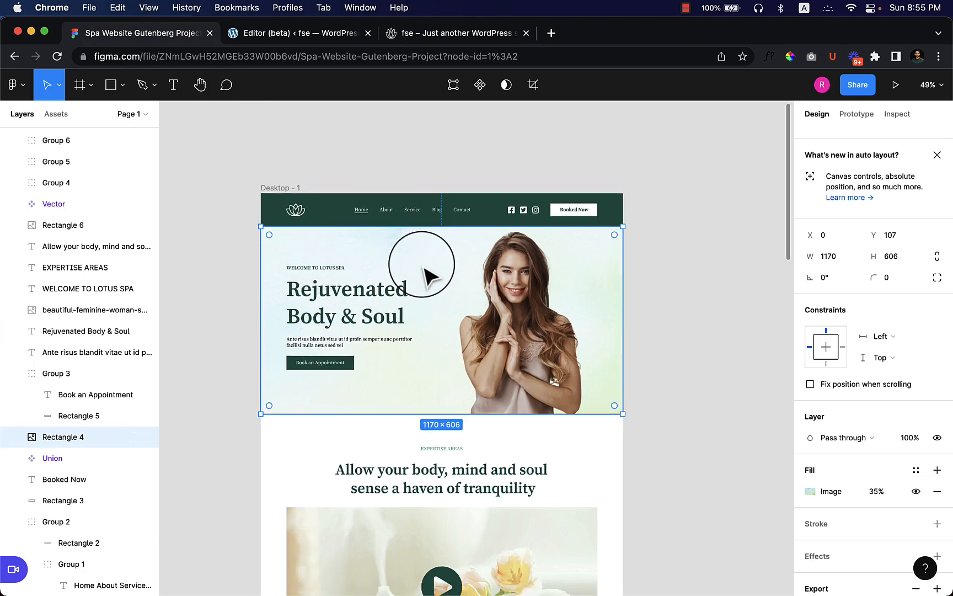
scroll(422, 257, "down", 10)
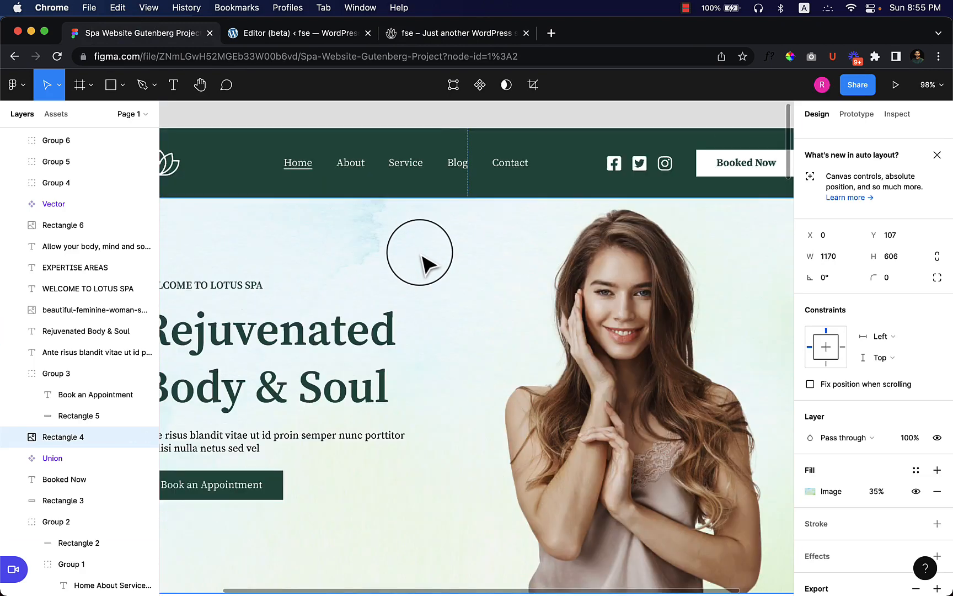
scroll(411, 251, "up", 4)
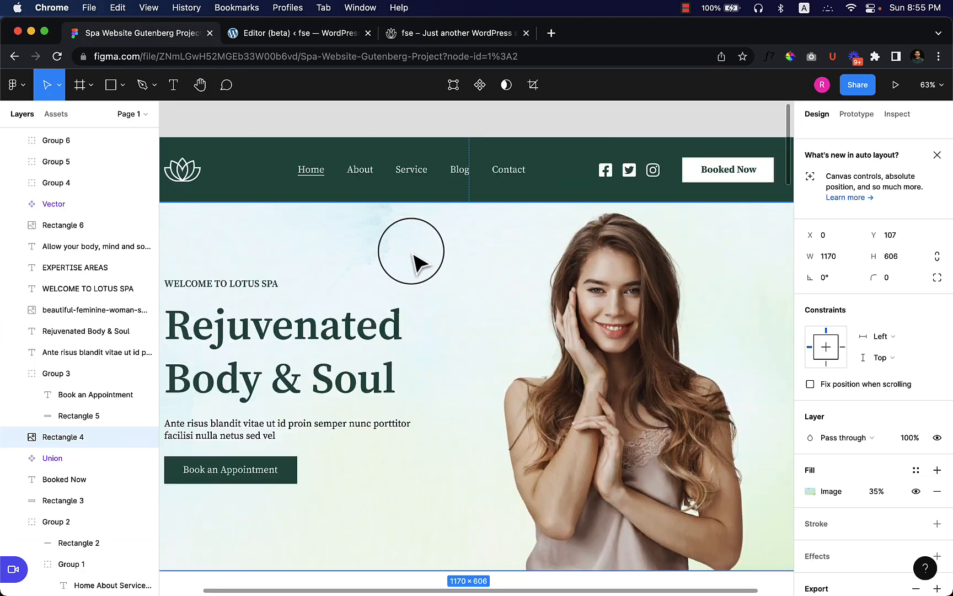
left_click_drag(398, 281, 409, 269)
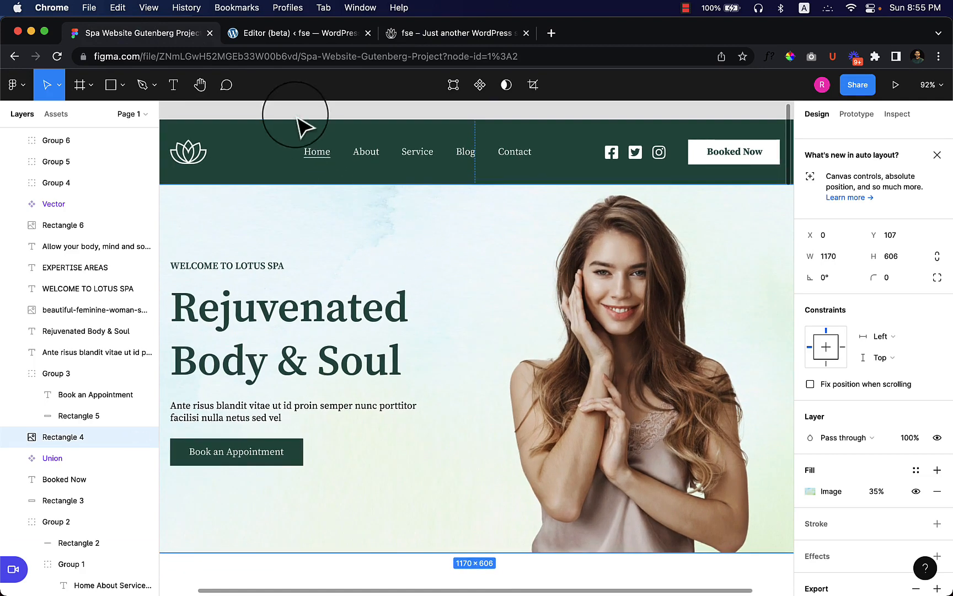
left_click(301, 33)
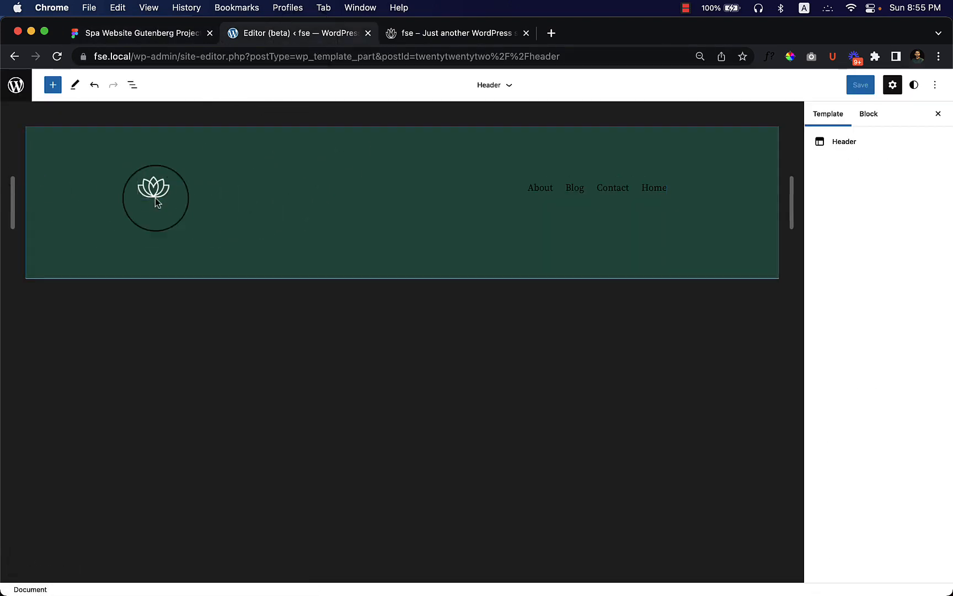
Step: Try a uniform padding of 0 px on the header's outermost Group block, and clear the value
left_click(34, 144)
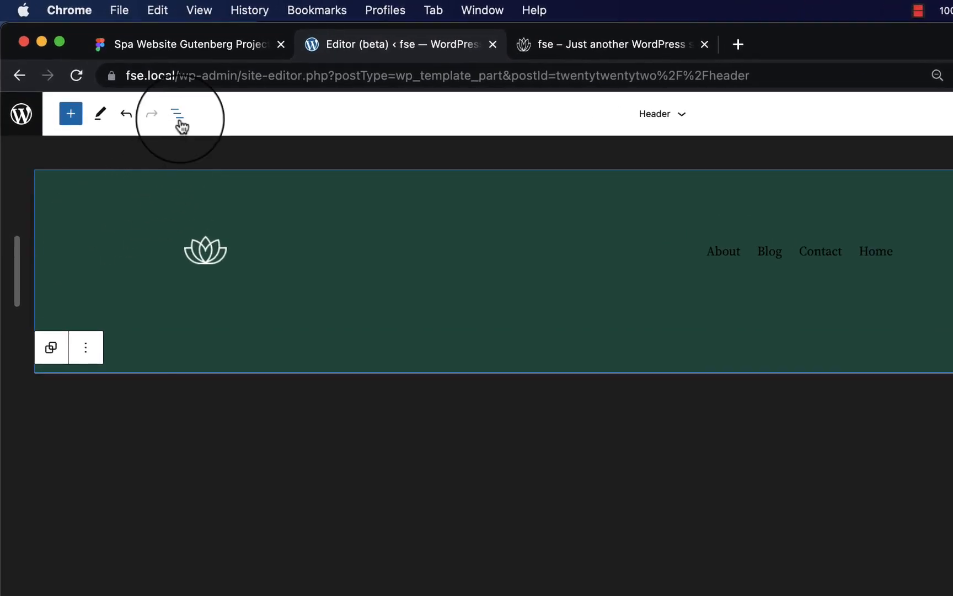
left_click(180, 123)
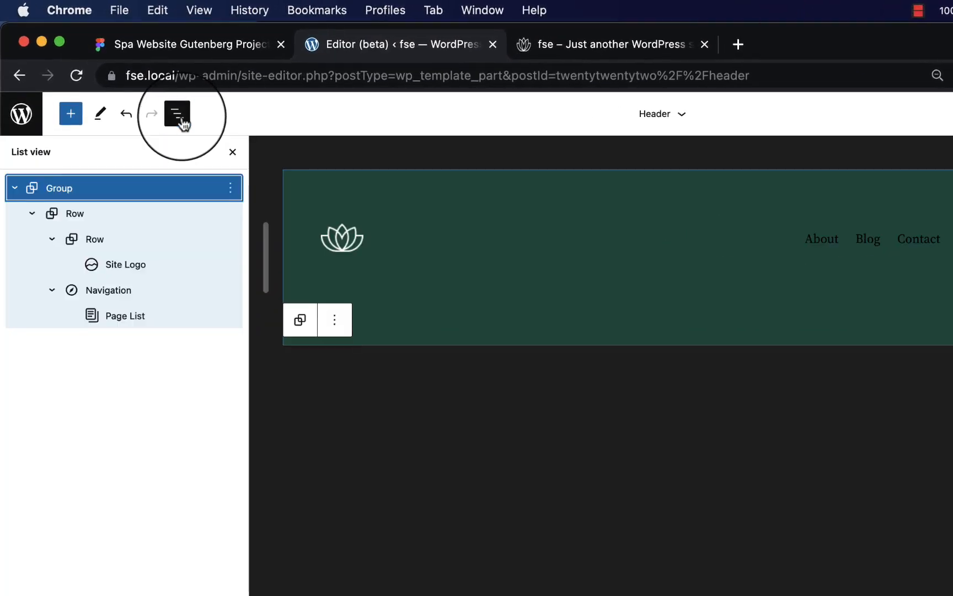
left_click(102, 219)
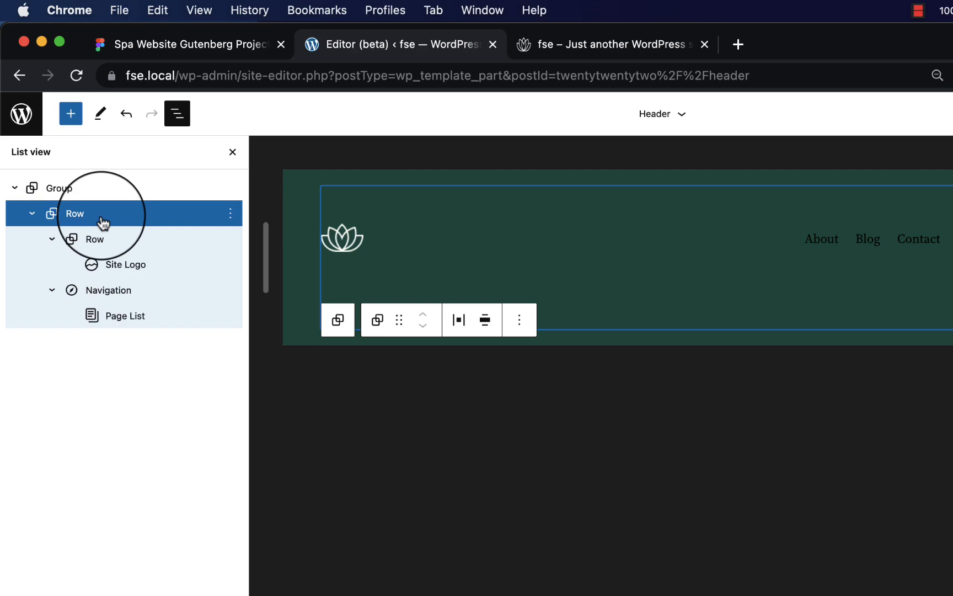
left_click(127, 190)
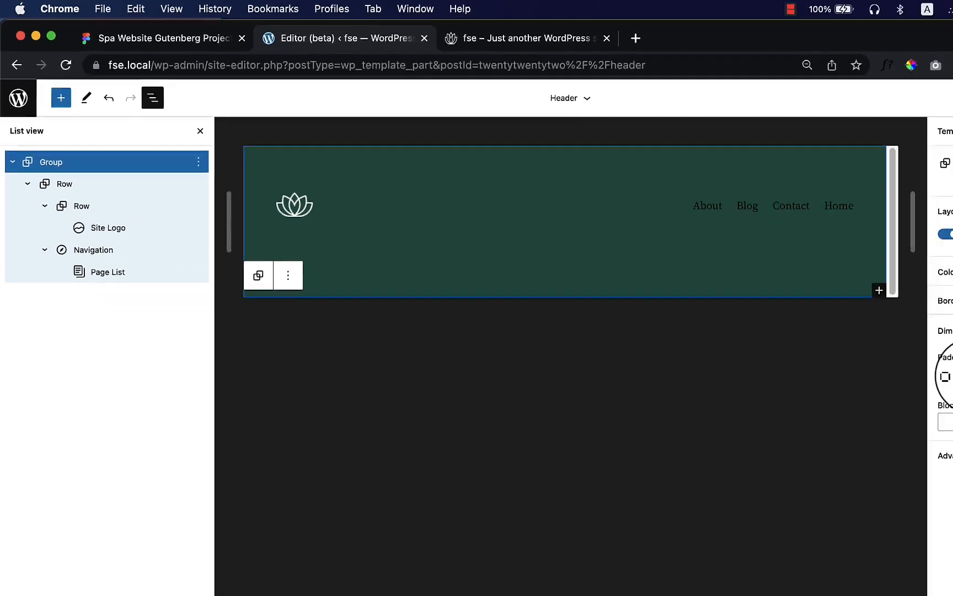
left_click(845, 327)
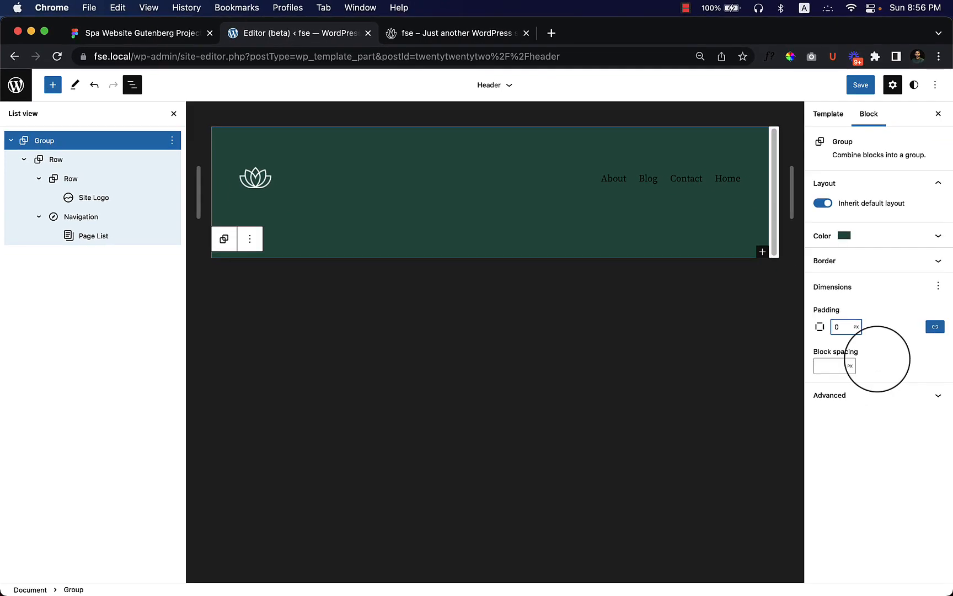
left_click(885, 335)
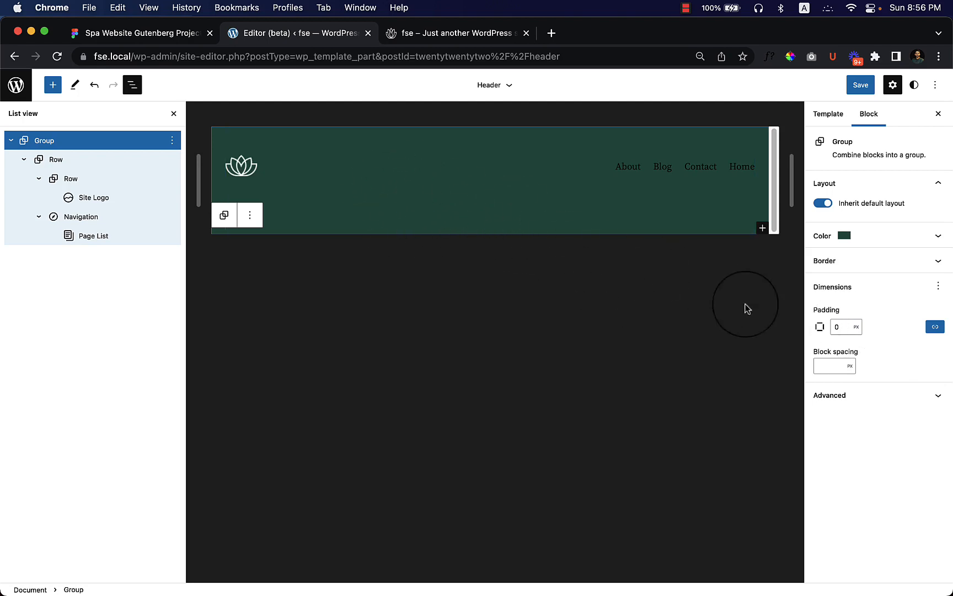
double_click(836, 326)
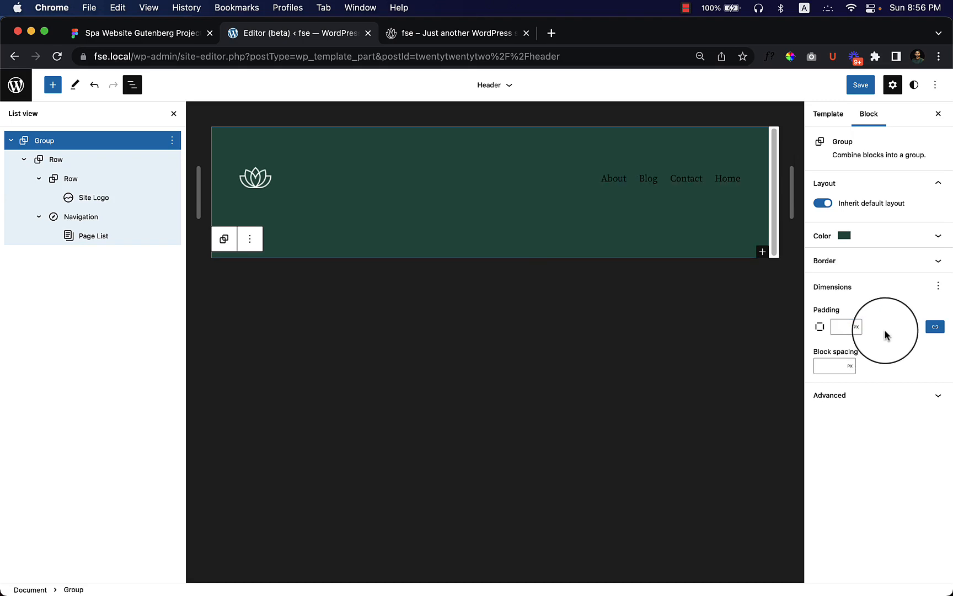
Step: Set the top and bottom padding of the header's outer Row block to 0 px, leaving the side padding empty
left_click(61, 164)
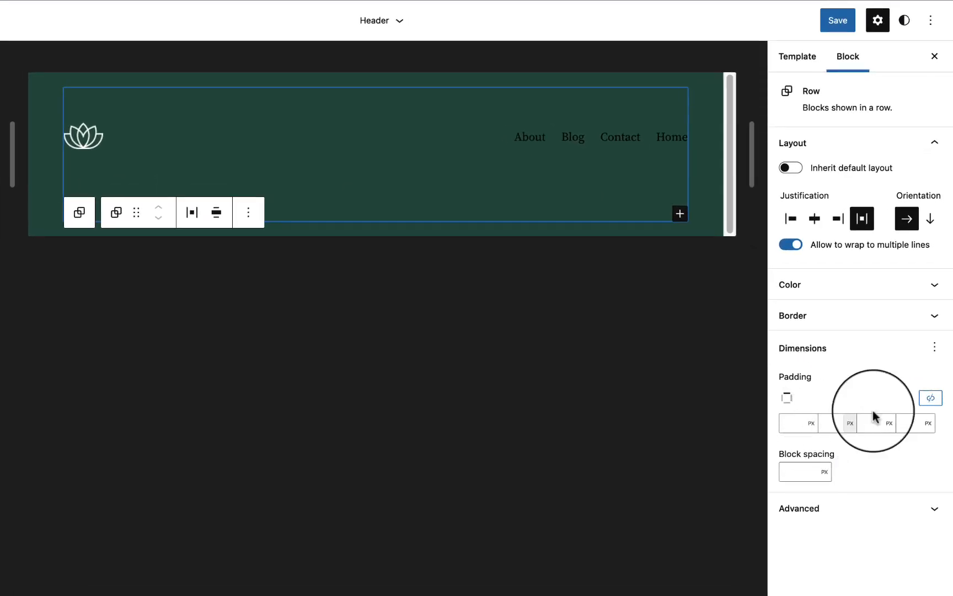
left_click(930, 402)
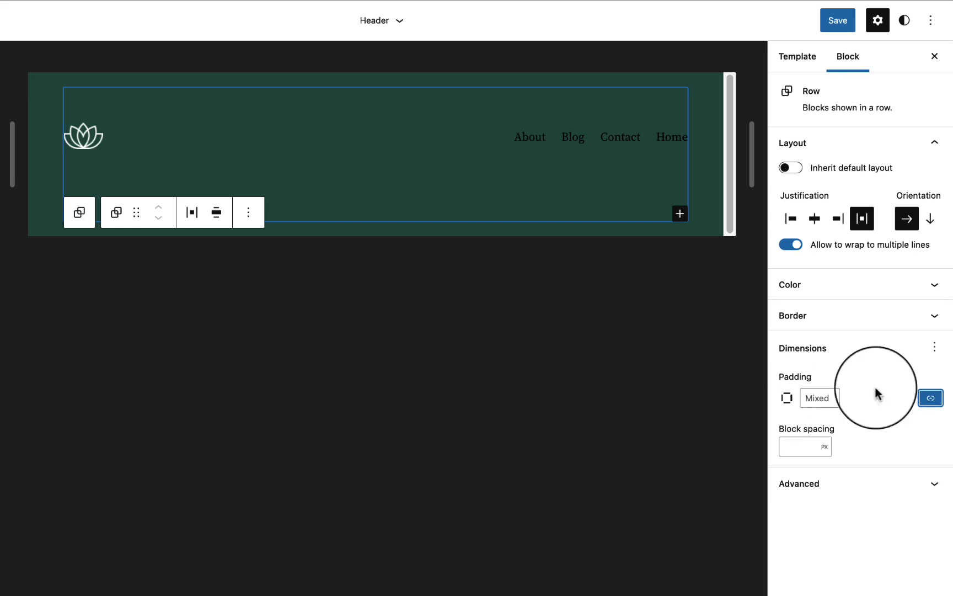
left_click(933, 400)
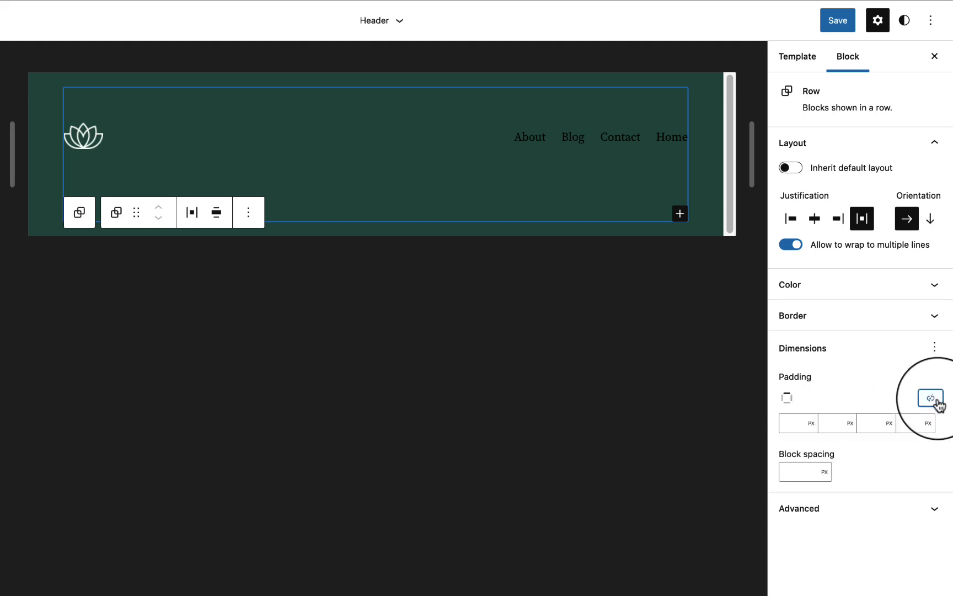
left_click(786, 426)
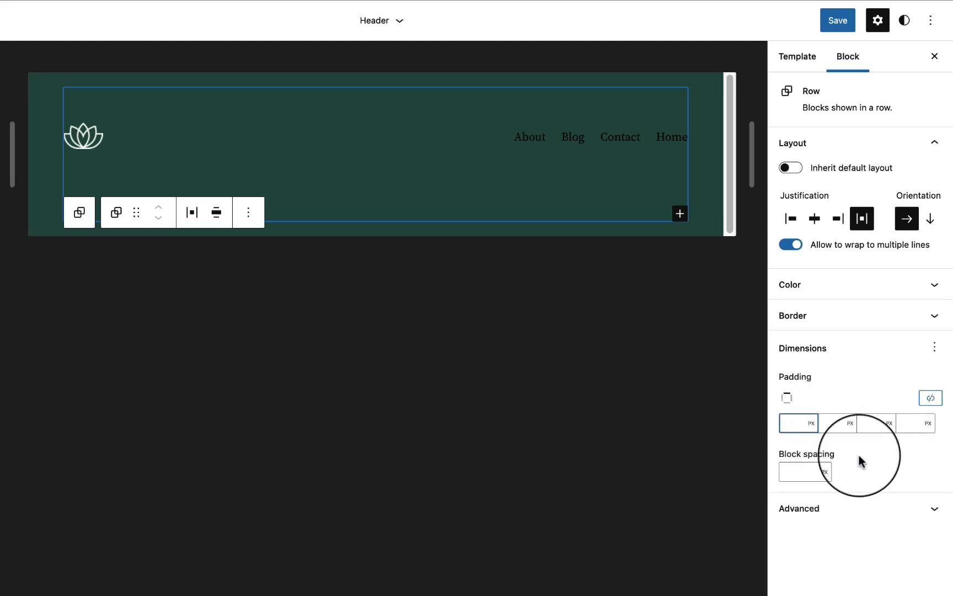
left_click(835, 424)
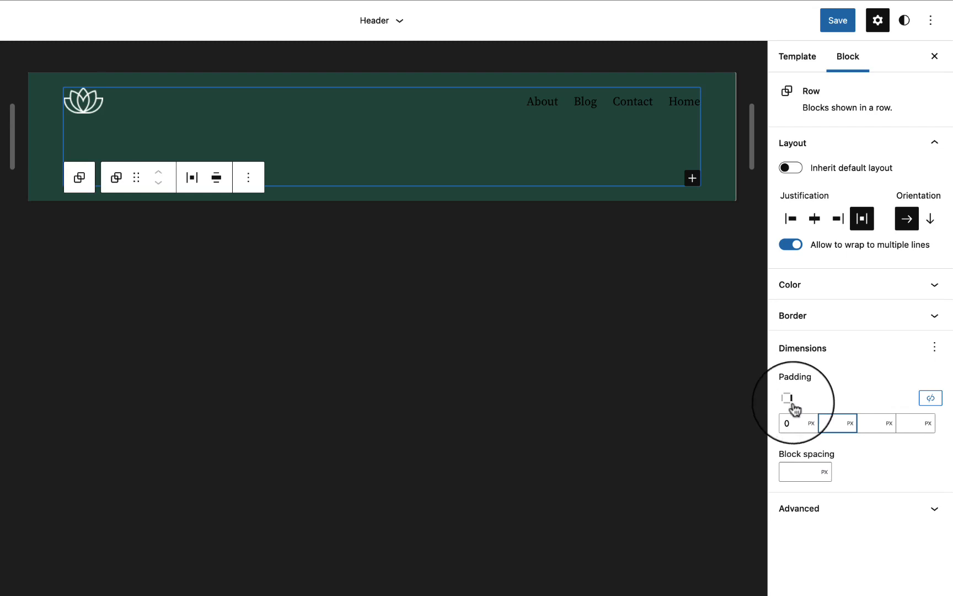
left_click(876, 423)
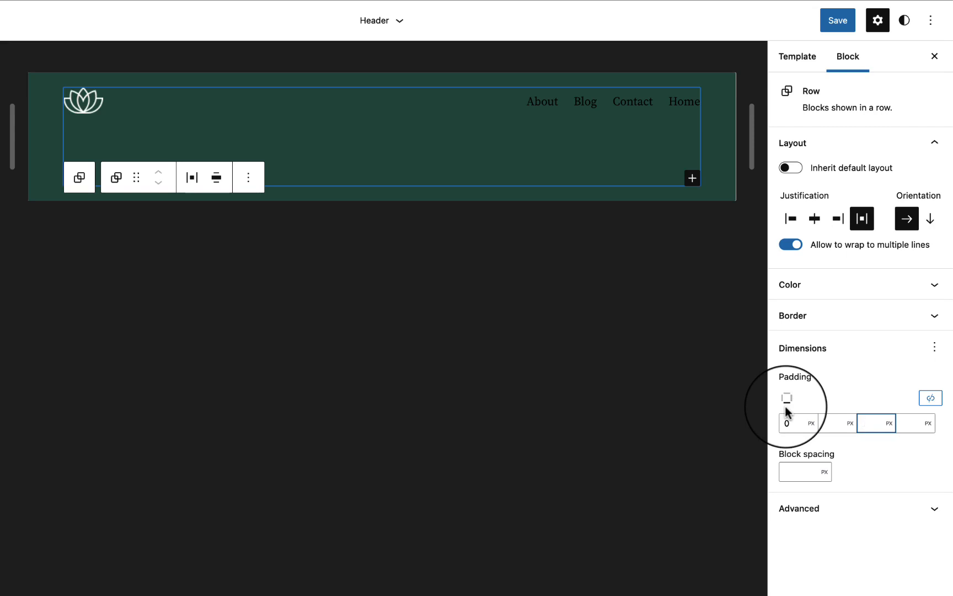
type("0")
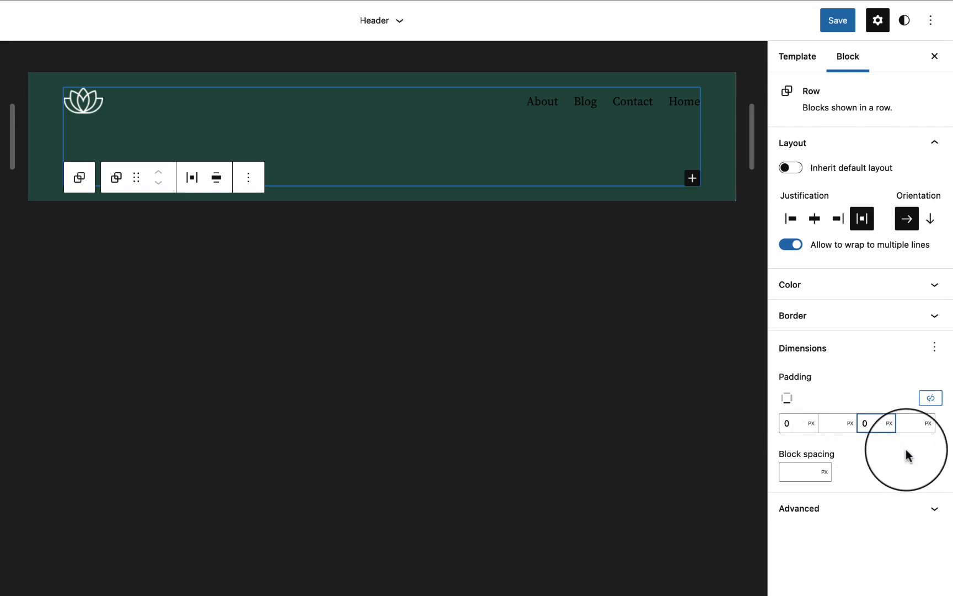
left_click(867, 396)
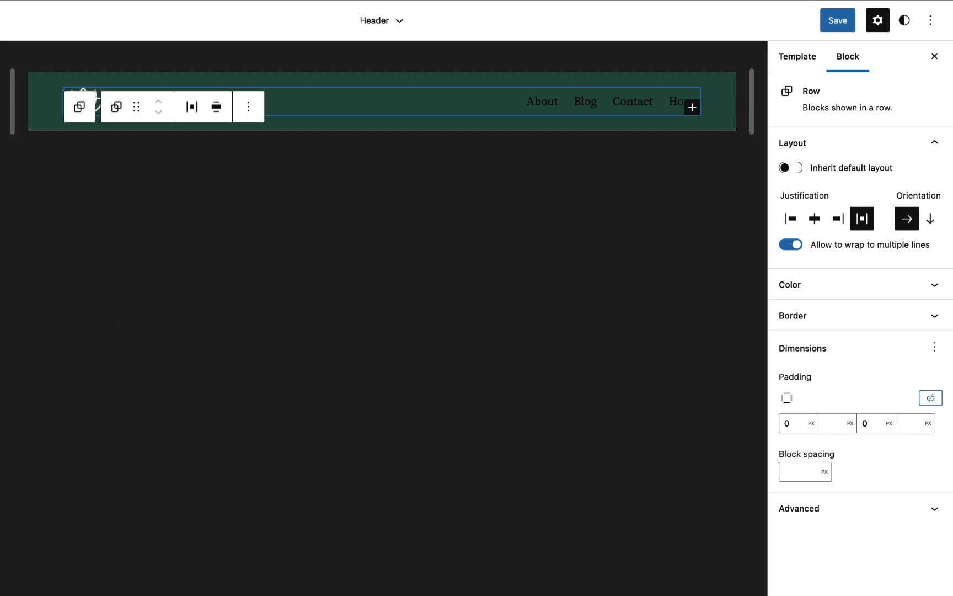
left_click(338, 306)
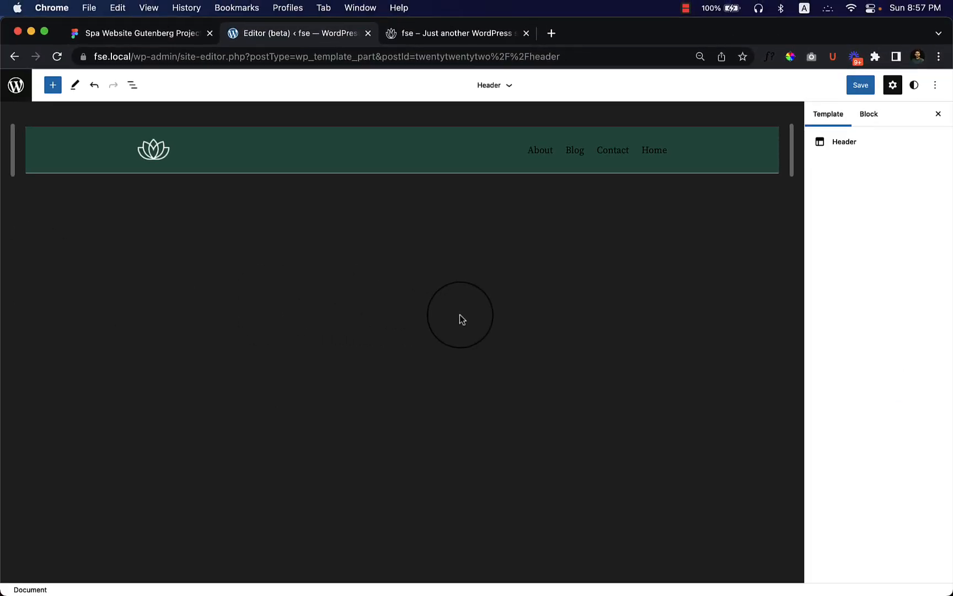
Step: Save the header's padding change and reload the fse.local home page to check the header's height
left_click(861, 88)
left_click(873, 86)
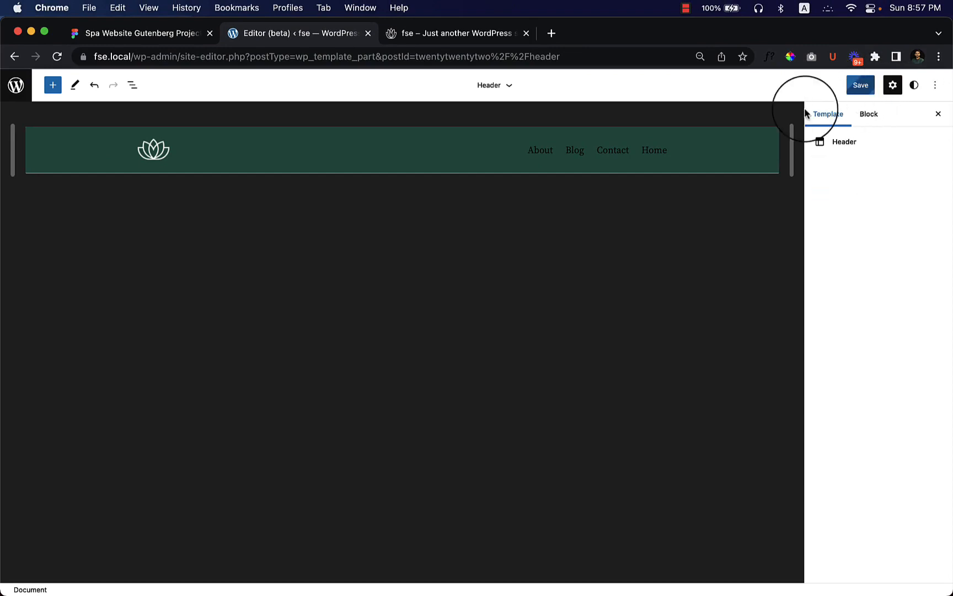
left_click(442, 35)
left_click(441, 55)
key("Return")
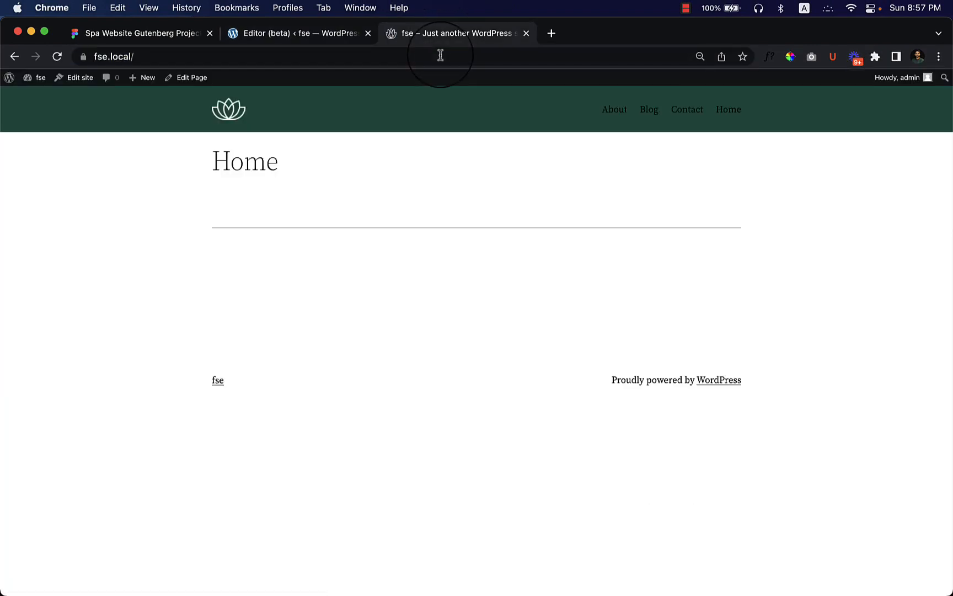
Step: Return to the WordPress header editor and add a new custom link item to the end of the Navigation block
left_click(305, 35)
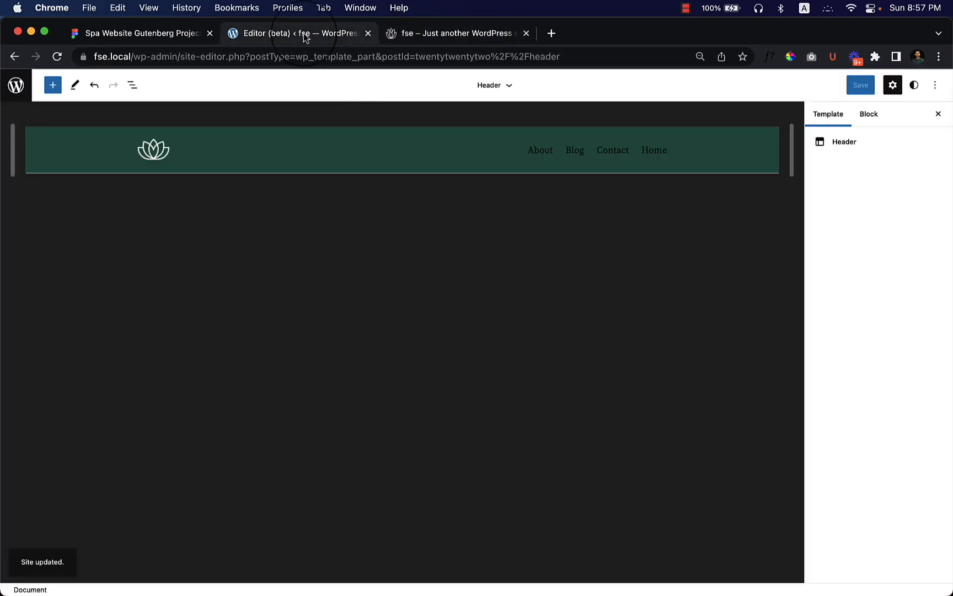
left_click(132, 85)
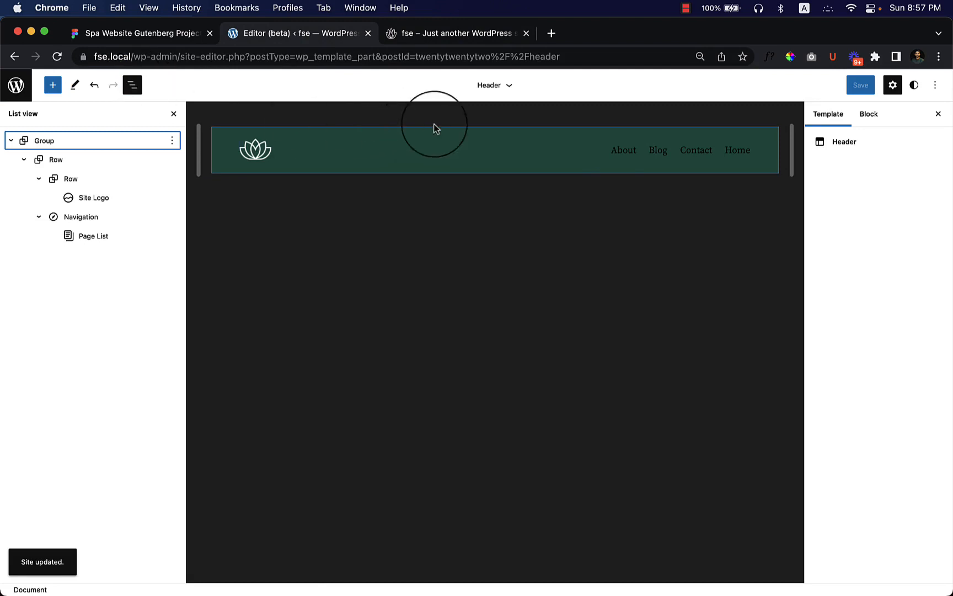
left_click(622, 157)
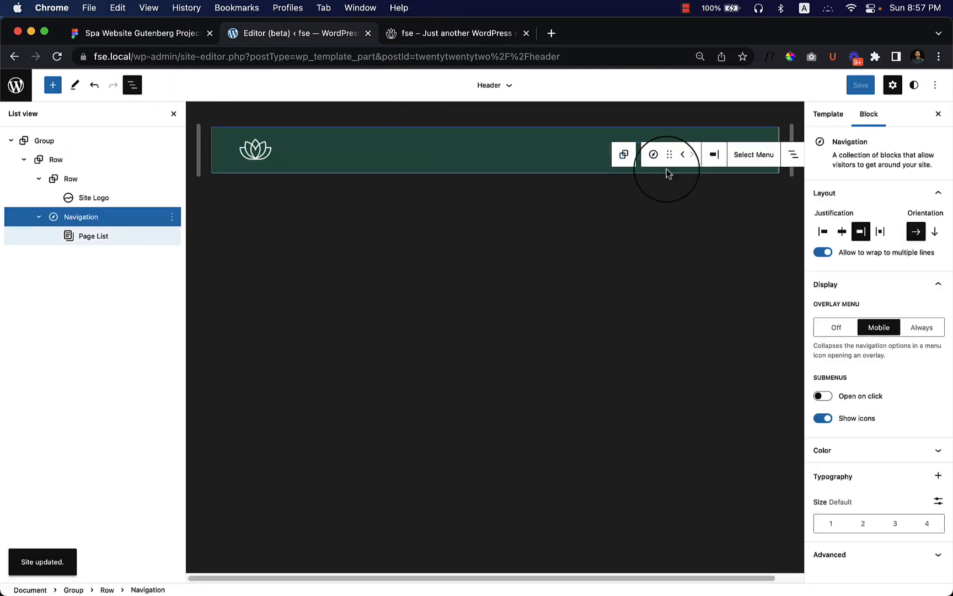
left_click(112, 244)
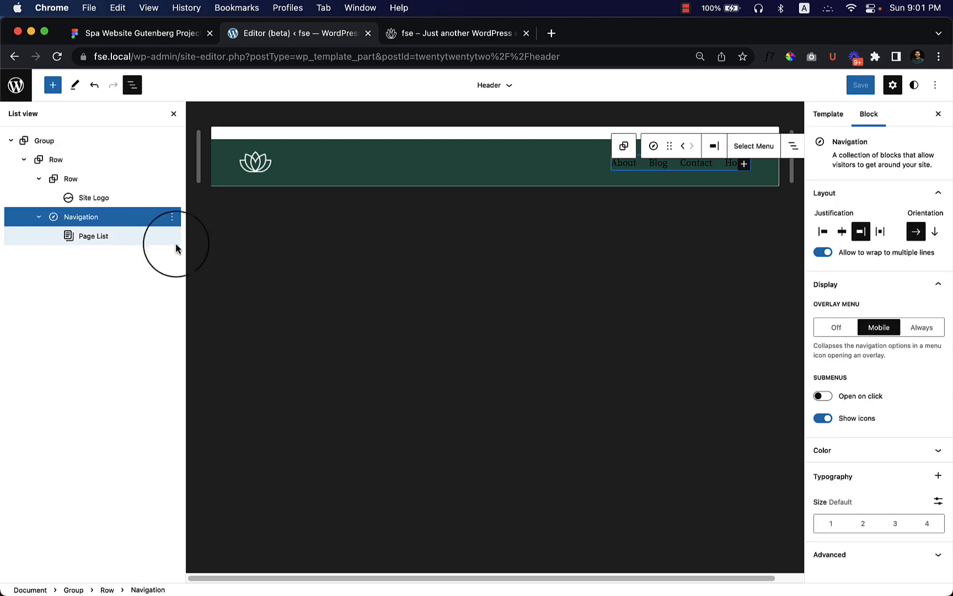
left_click(712, 224)
left_click(724, 162)
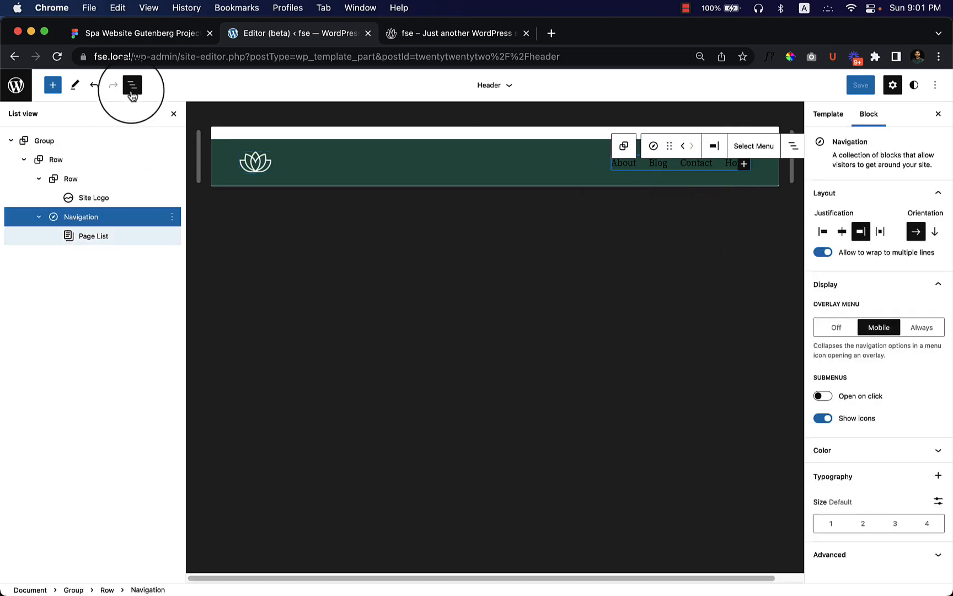
left_click(893, 86)
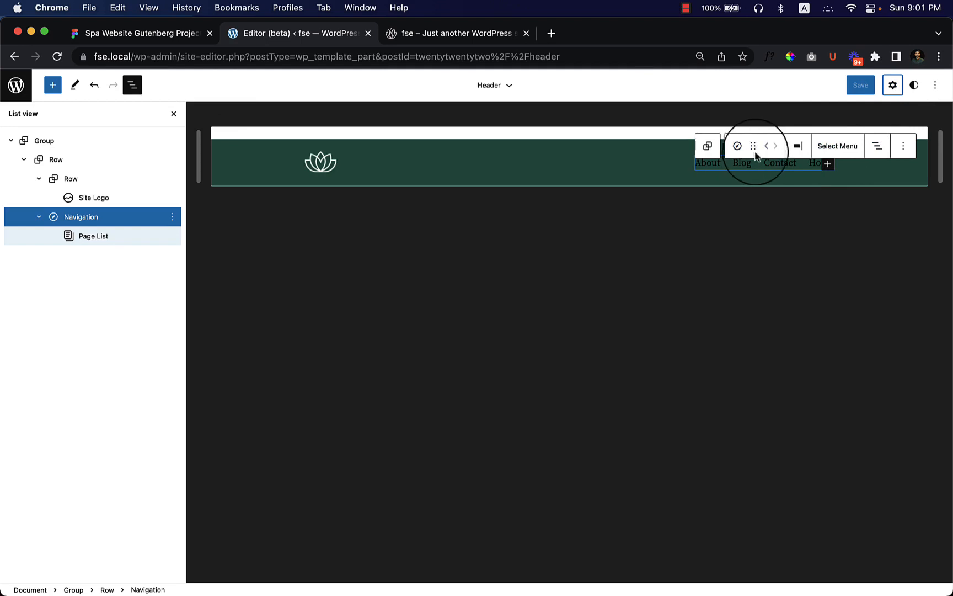
left_click(827, 164)
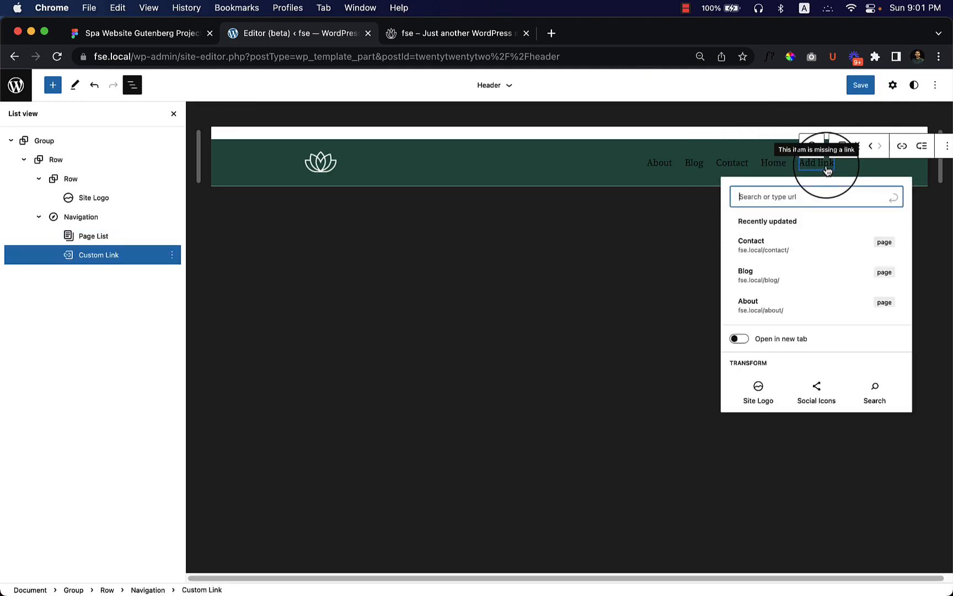
Step: Convert the Navigation block's Page List into single, individually editable page links
left_click(769, 170)
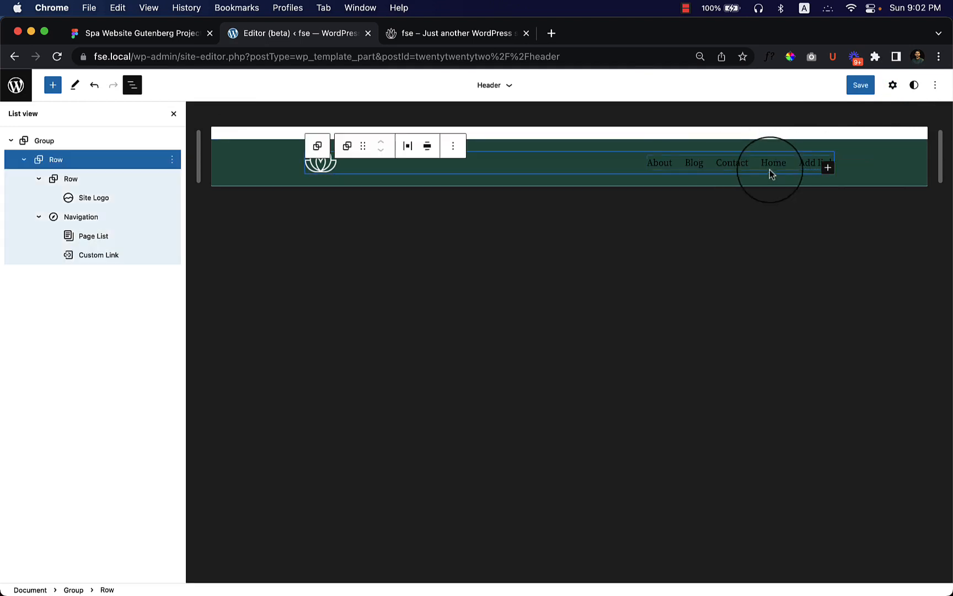
left_click(792, 170)
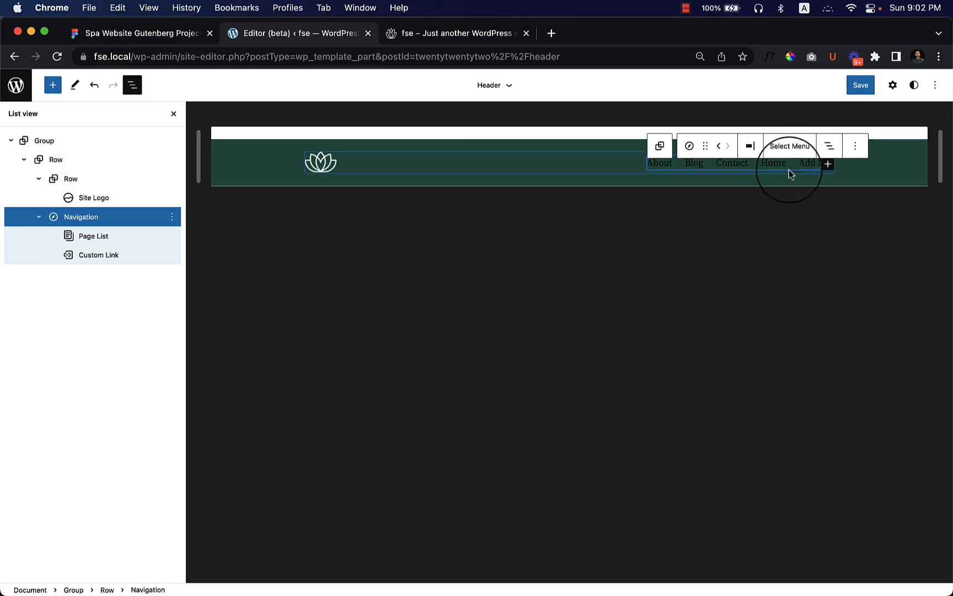
left_click(109, 237)
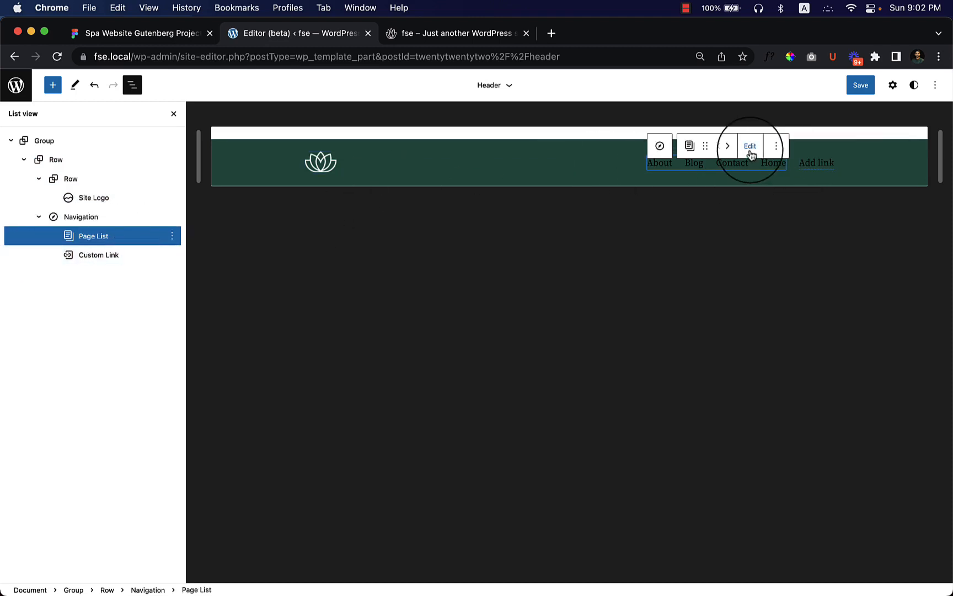
left_click(116, 260)
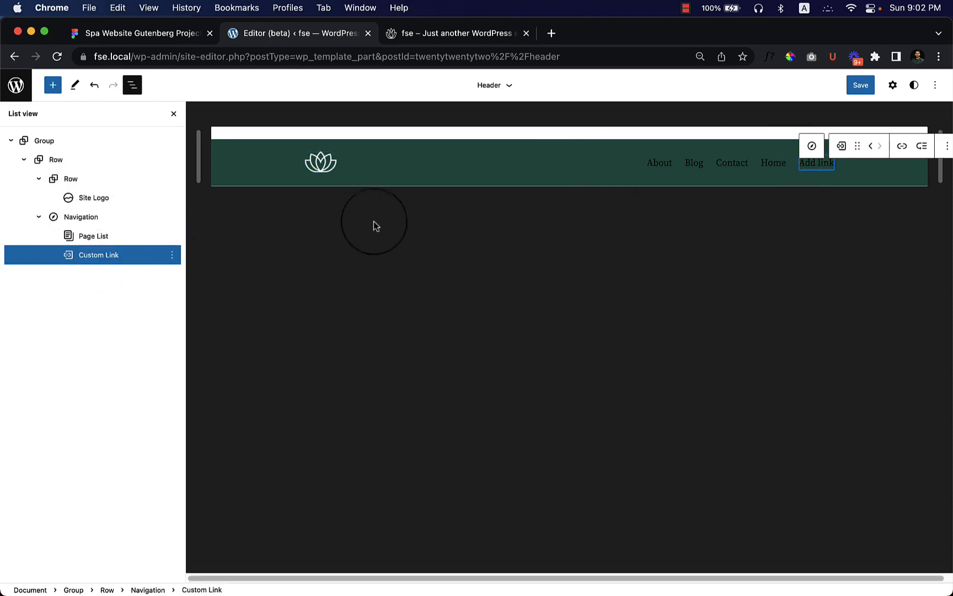
left_click(115, 244)
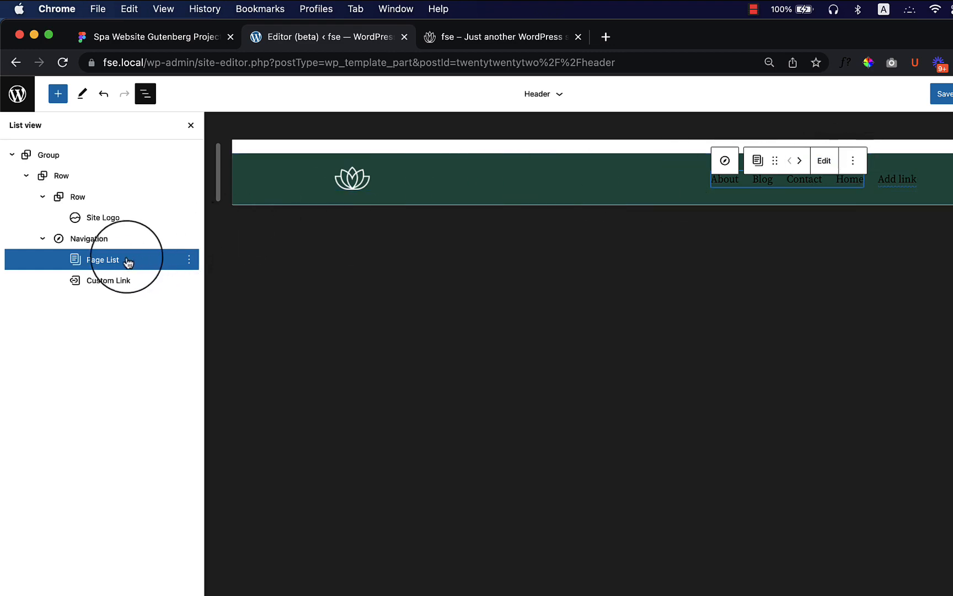
left_click(824, 161)
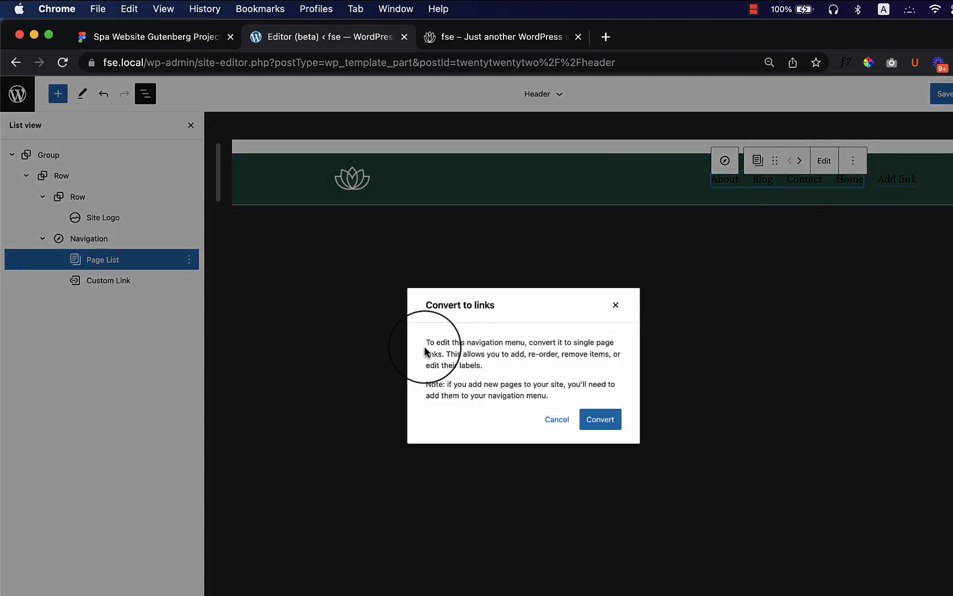
left_click(606, 424)
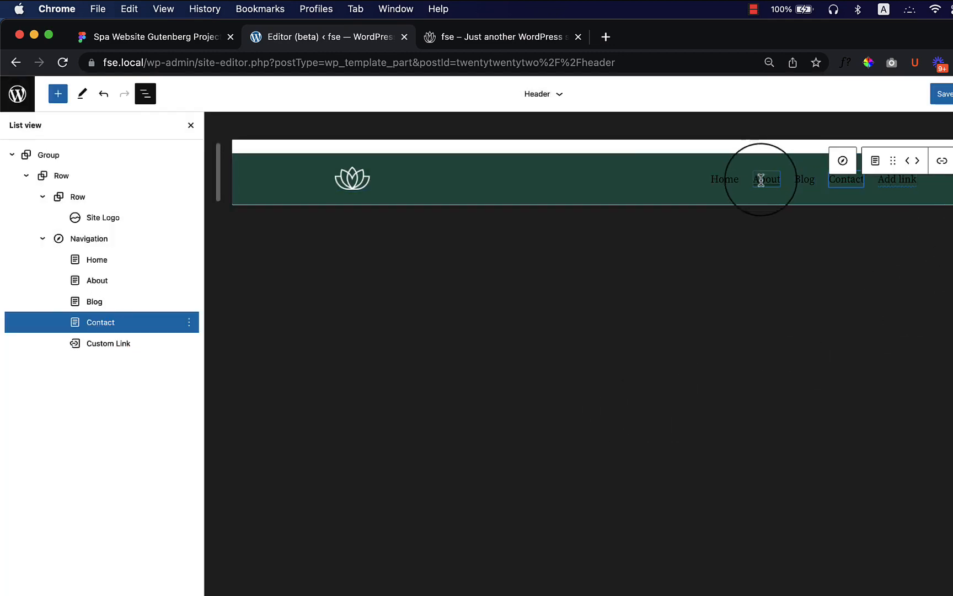
Step: Go through the individual navigation links and compare them with the header menu in the Figma spa design, returning to the WordPress editor
left_click(729, 181)
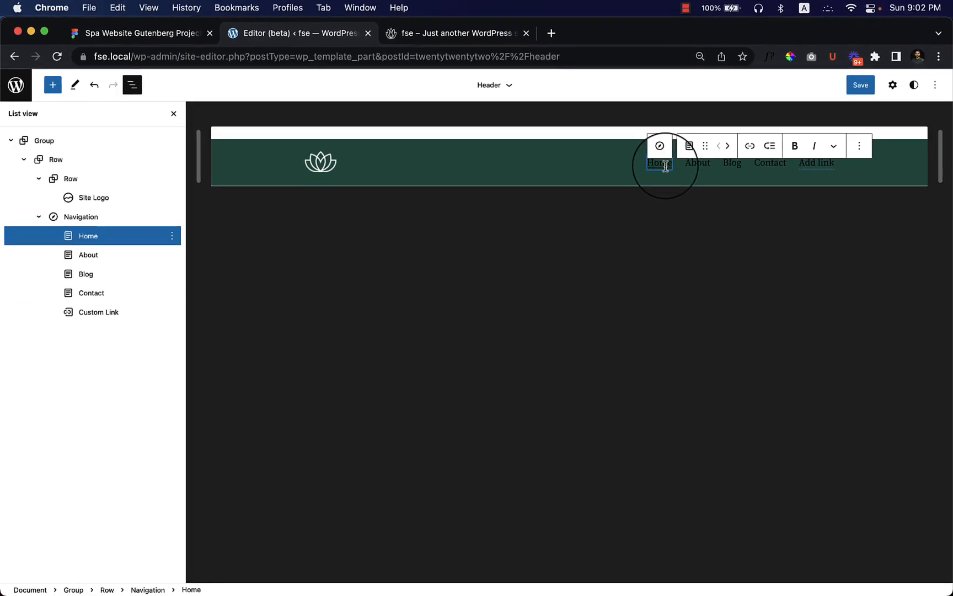
left_click(99, 255)
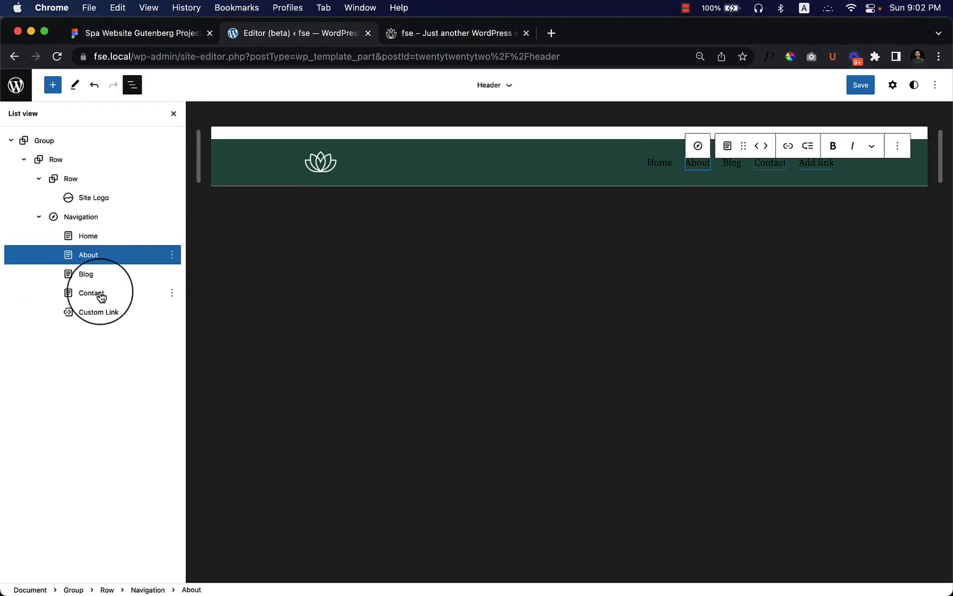
left_click(100, 274)
left_click(106, 293)
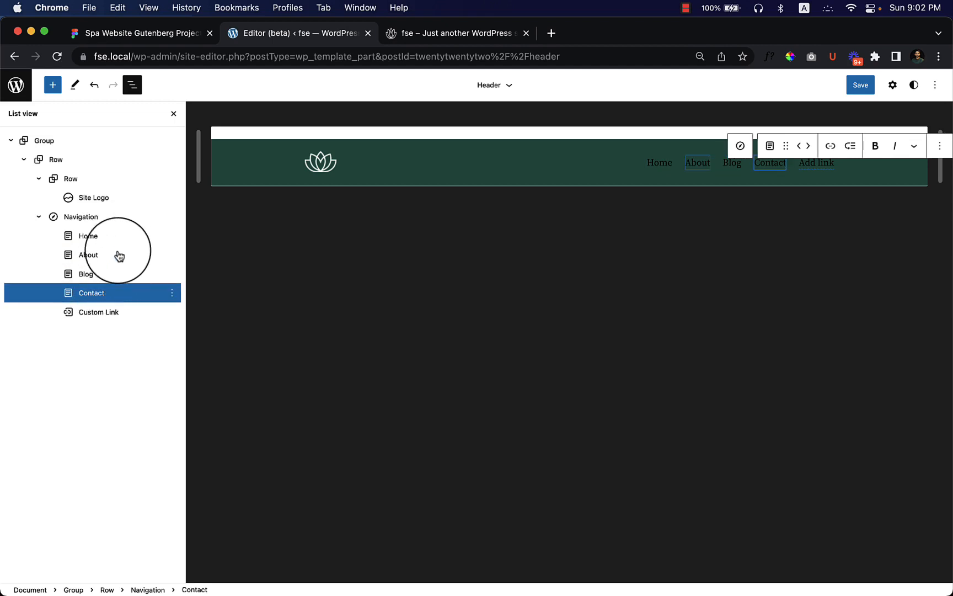
left_click(121, 318)
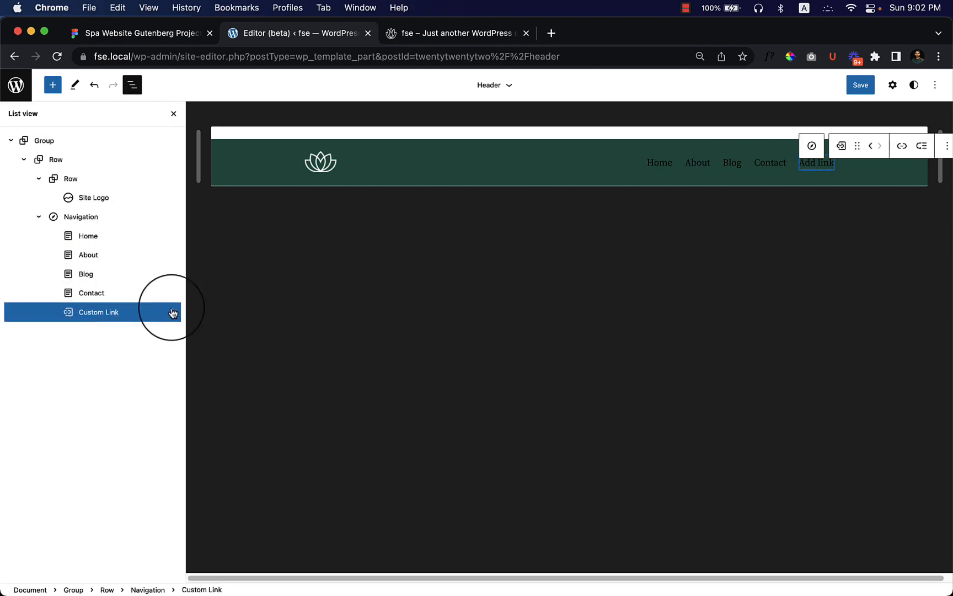
left_click(166, 33)
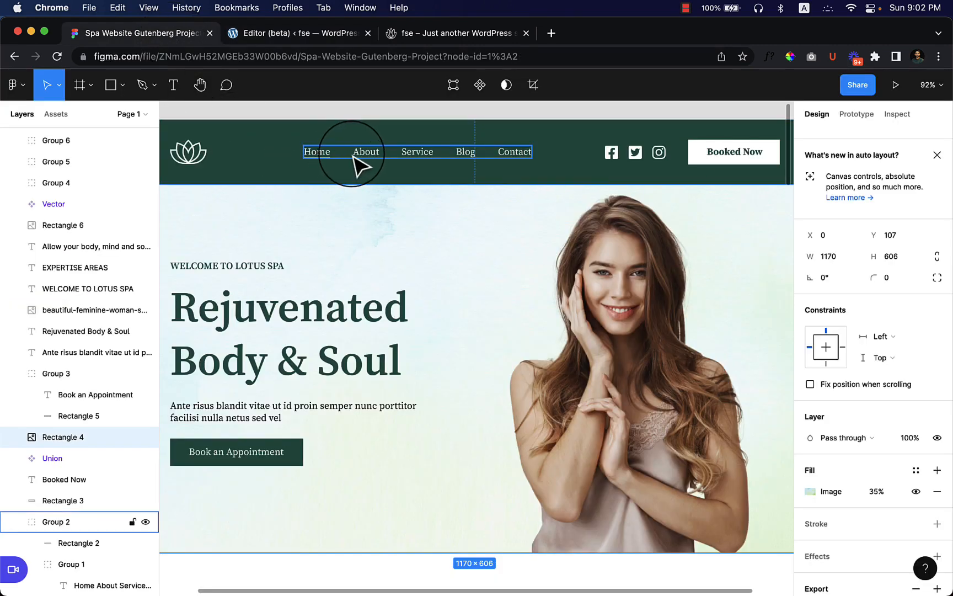
left_click(329, 39)
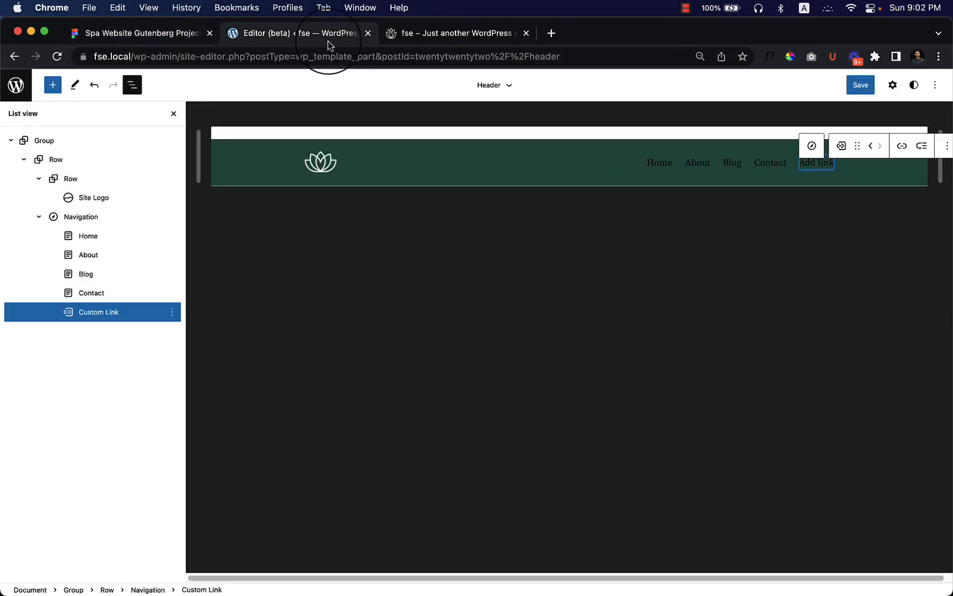
Step: Set the URL of the navigation's empty custom link to #
left_click(108, 274)
left_click(112, 314)
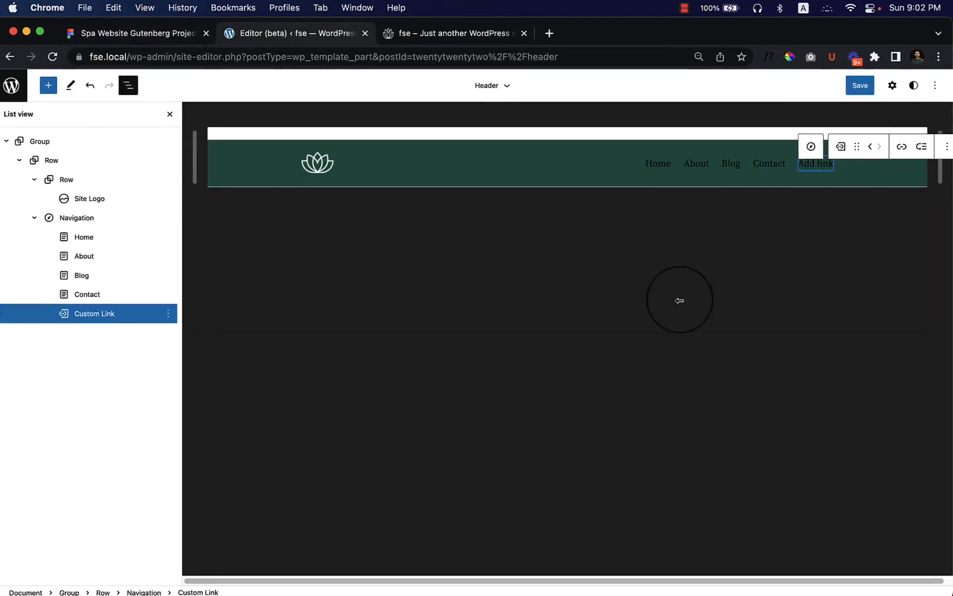
left_click(815, 163)
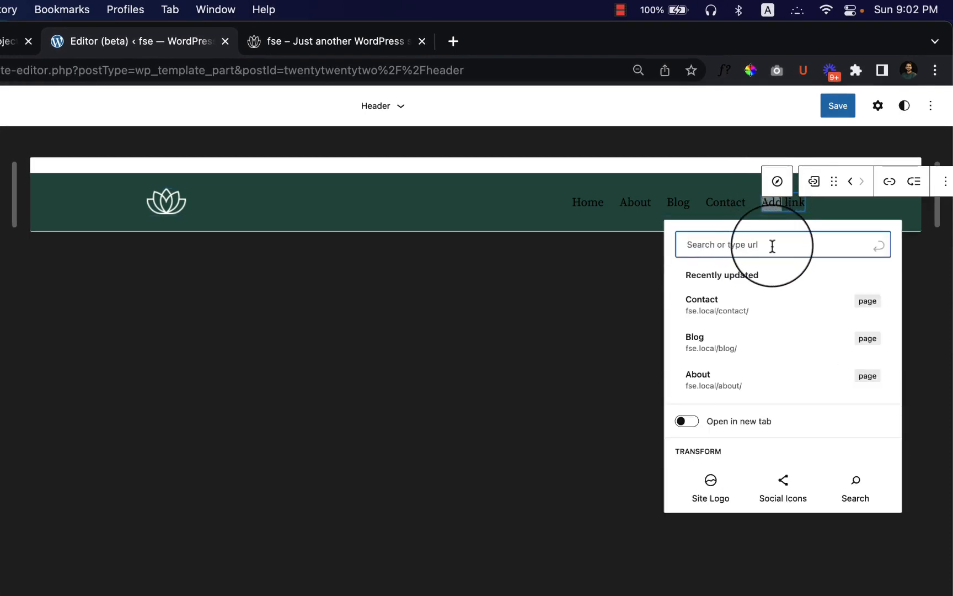
type("#")
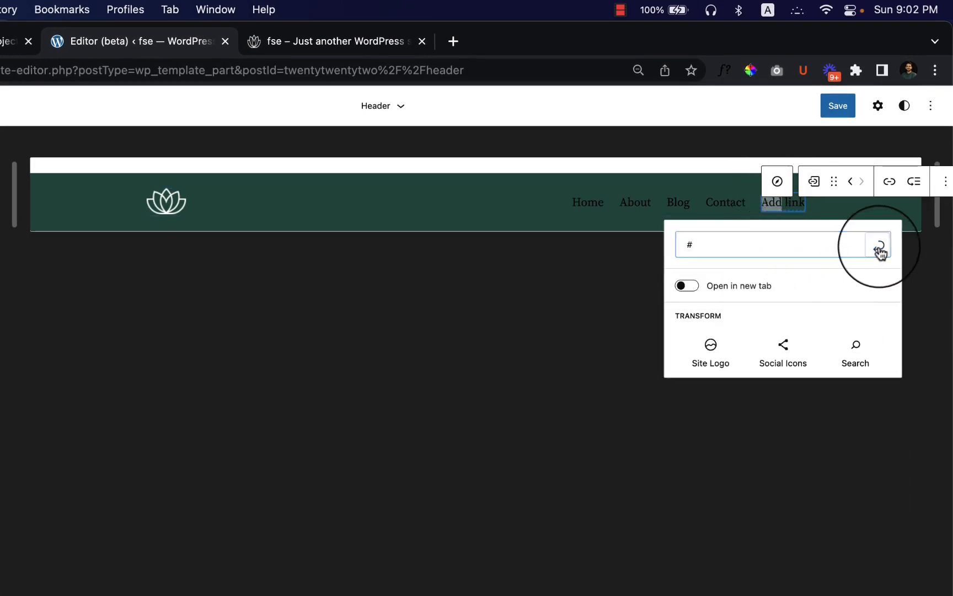
left_click(879, 249)
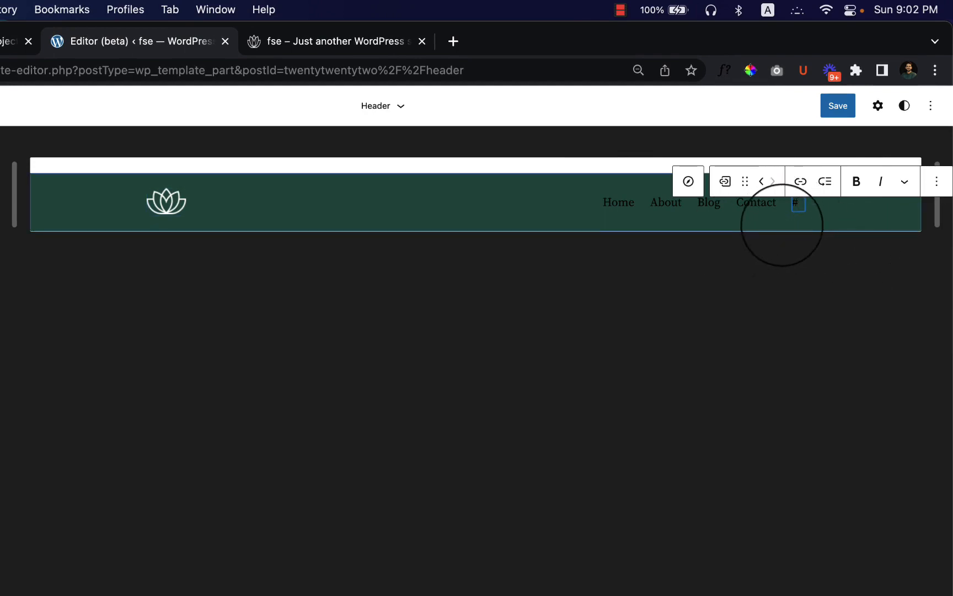
Step: Label the custom link Services and move it between About and Blog in the navigation
key("BackSpace")
type("C")
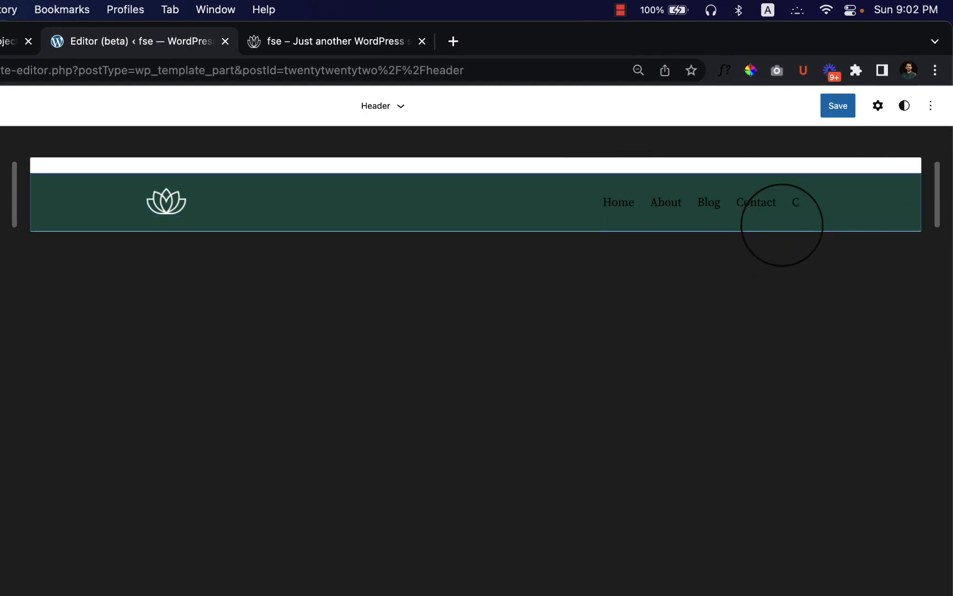
type("ervice")
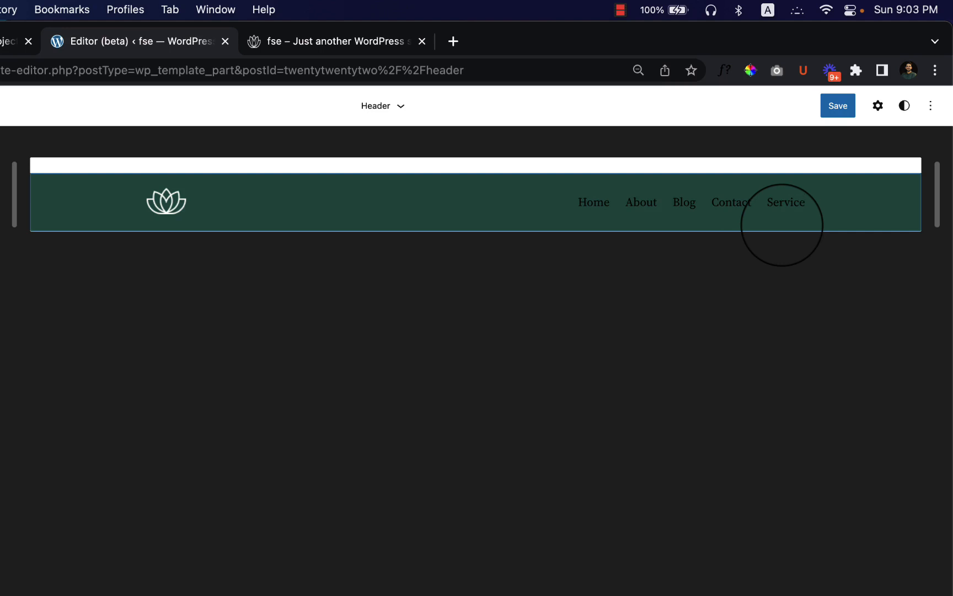
type("s")
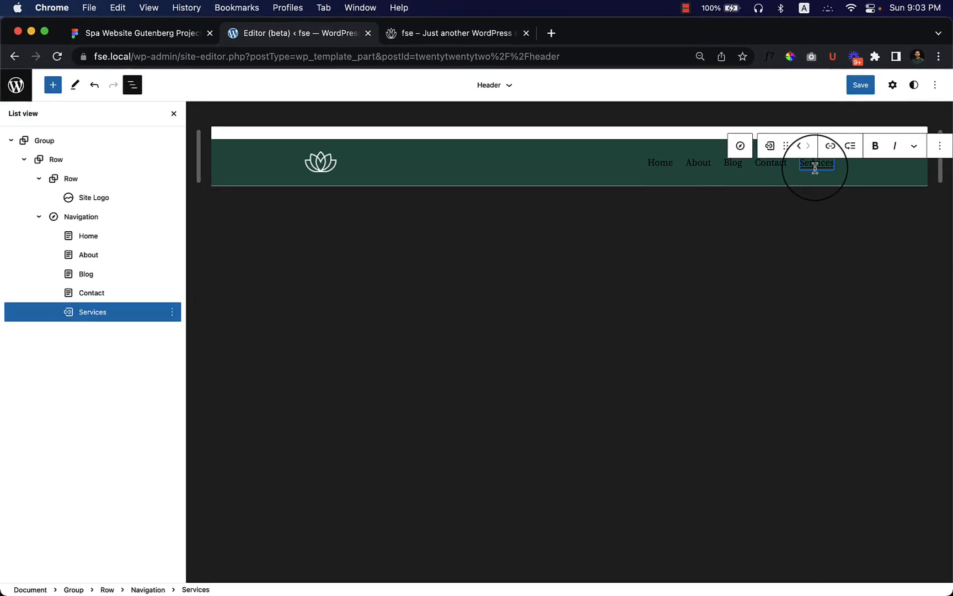
left_click_drag(110, 310, 113, 275)
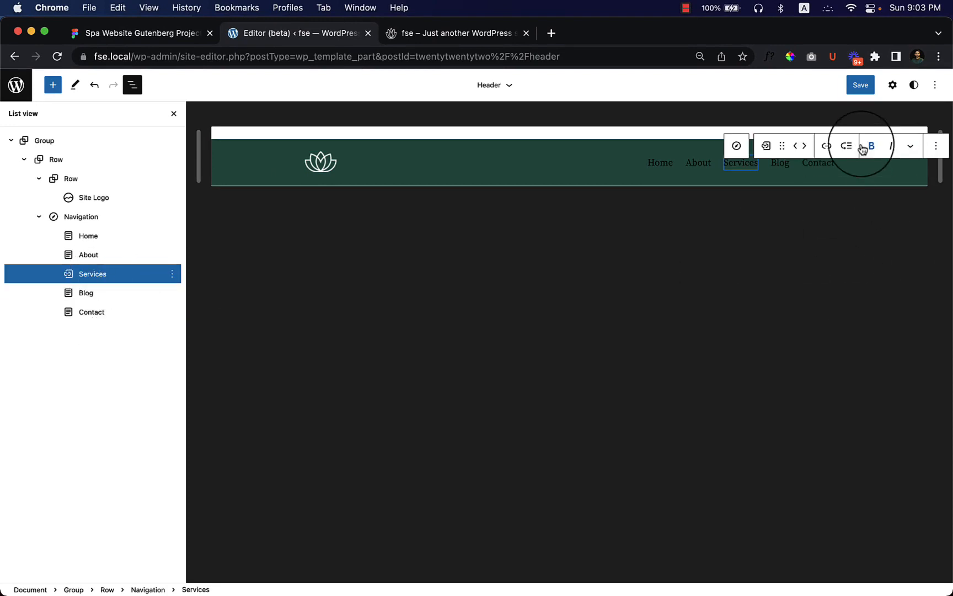
Step: Set the Navigation block's text color to the theme's white, #ffffff
left_click(891, 89)
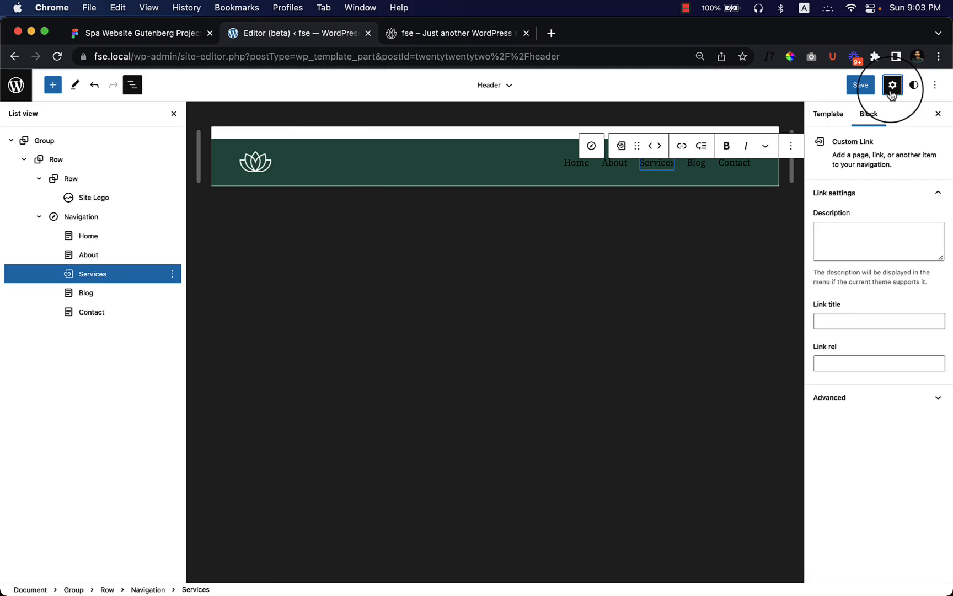
left_click(140, 222)
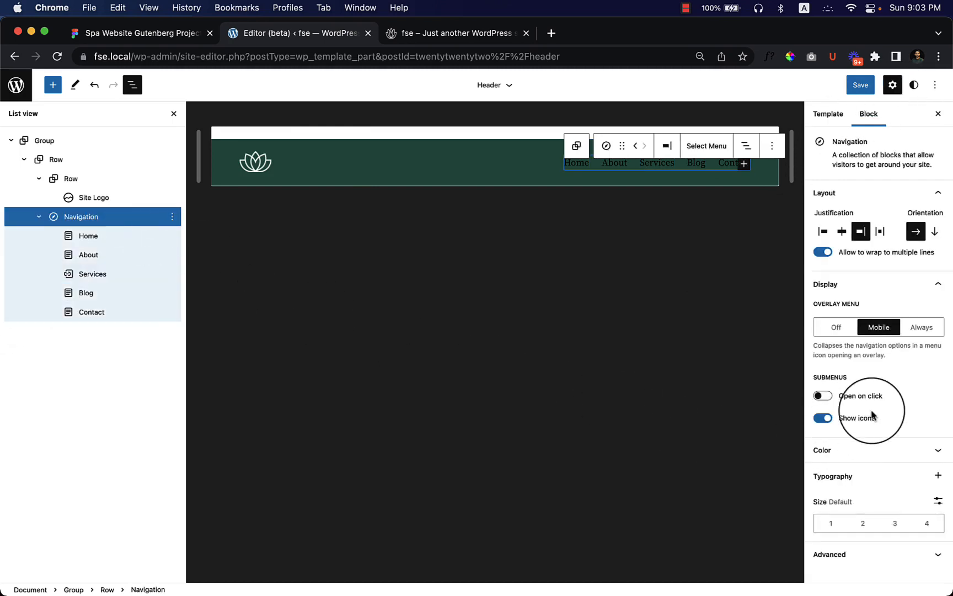
left_click(881, 446)
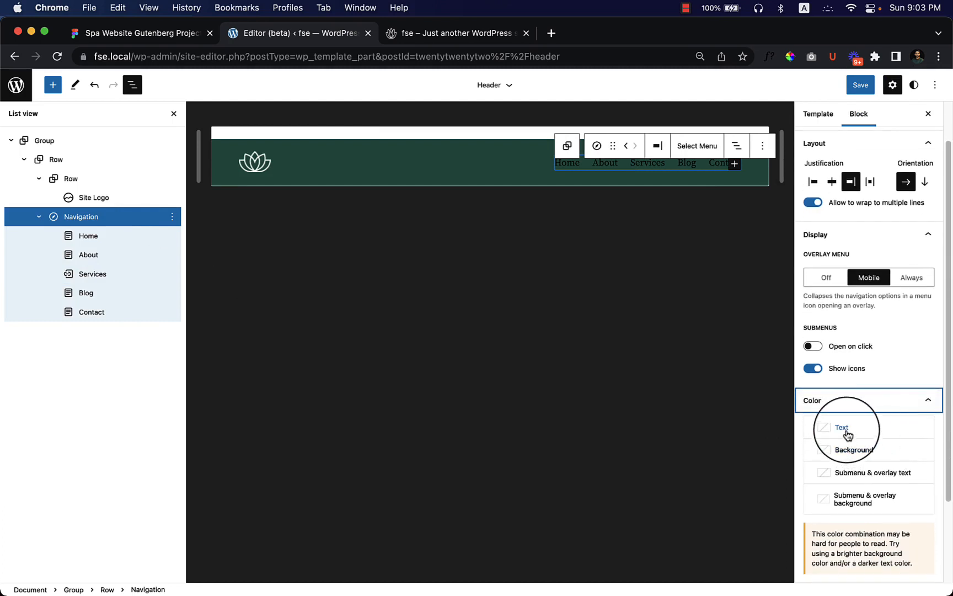
left_click(847, 434)
left_click(671, 347)
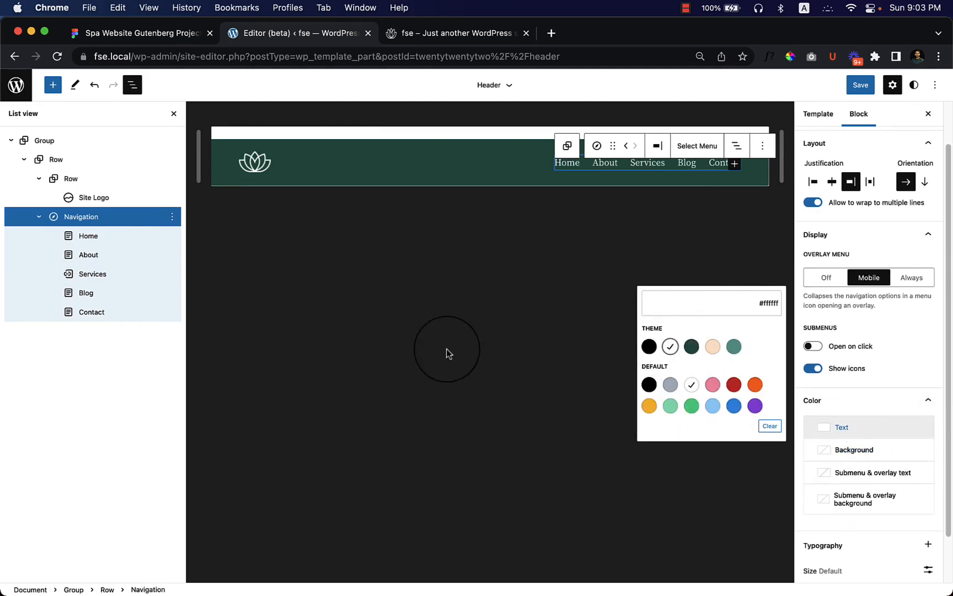
left_click(449, 349)
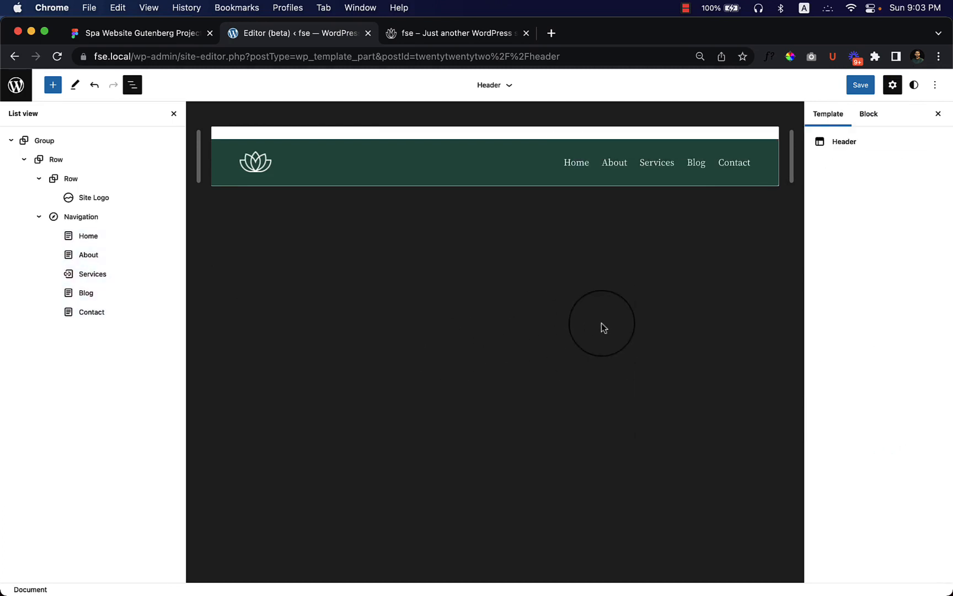
Step: Save the header's navigation changes and reload the fse.local home page to check the menu
left_click(862, 88)
left_click(872, 91)
left_click(486, 34)
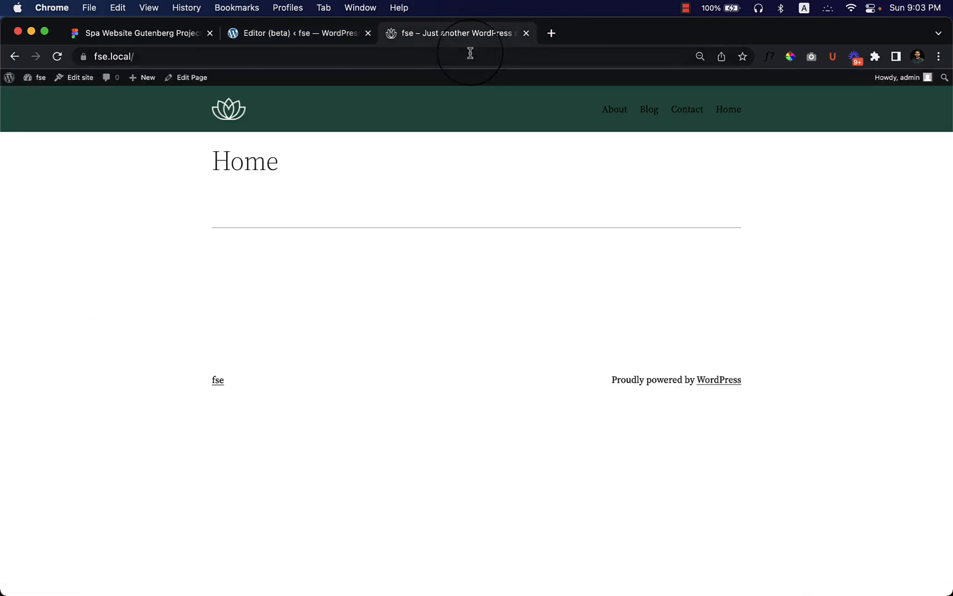
left_click(470, 56)
key("Return")
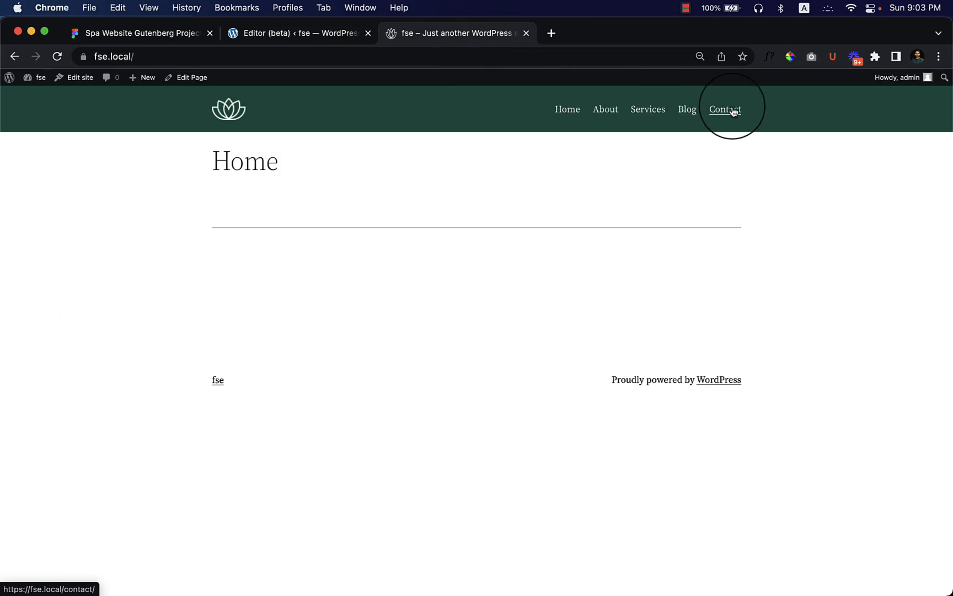
Step: Check the header in the Figma design and insert a Social Icons block between the logo row and the Navigation block
left_click(302, 35)
mouse_move(502, 165)
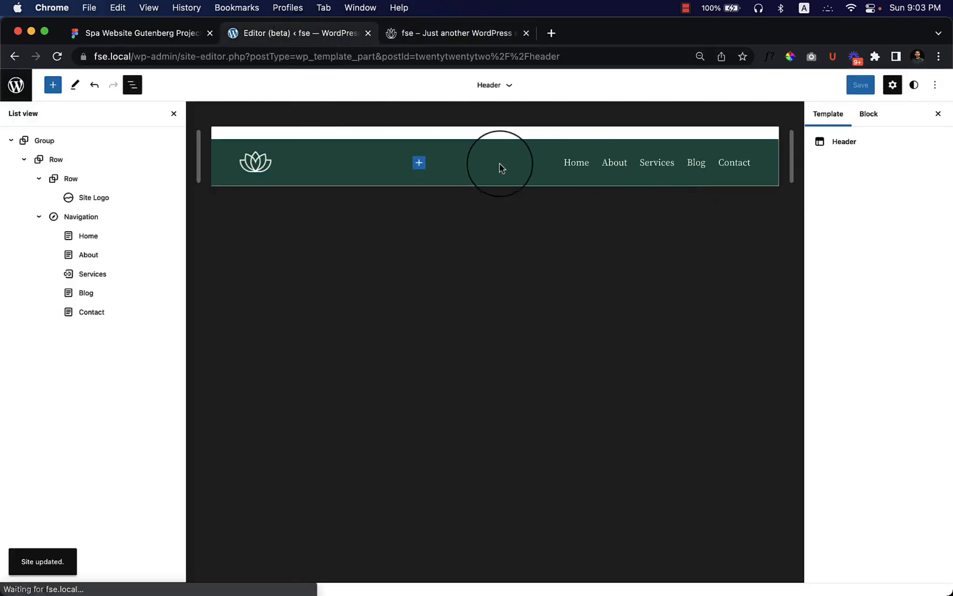
left_click(136, 39)
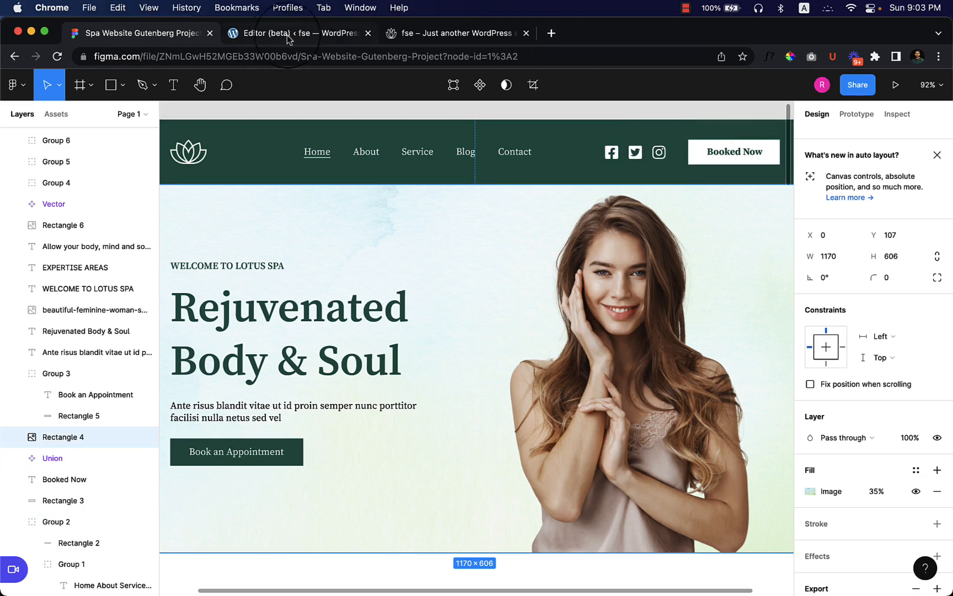
left_click(287, 35)
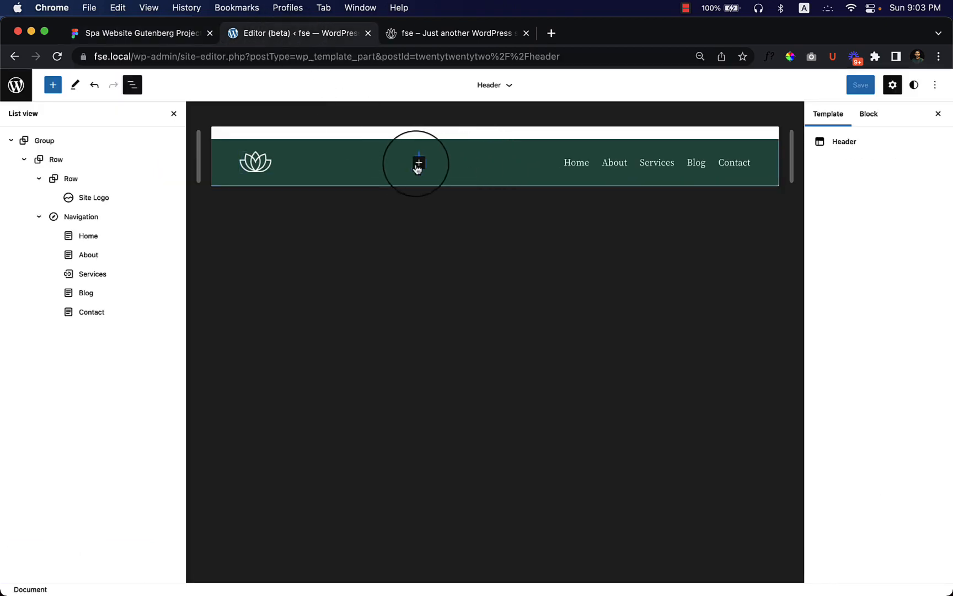
left_click(419, 162)
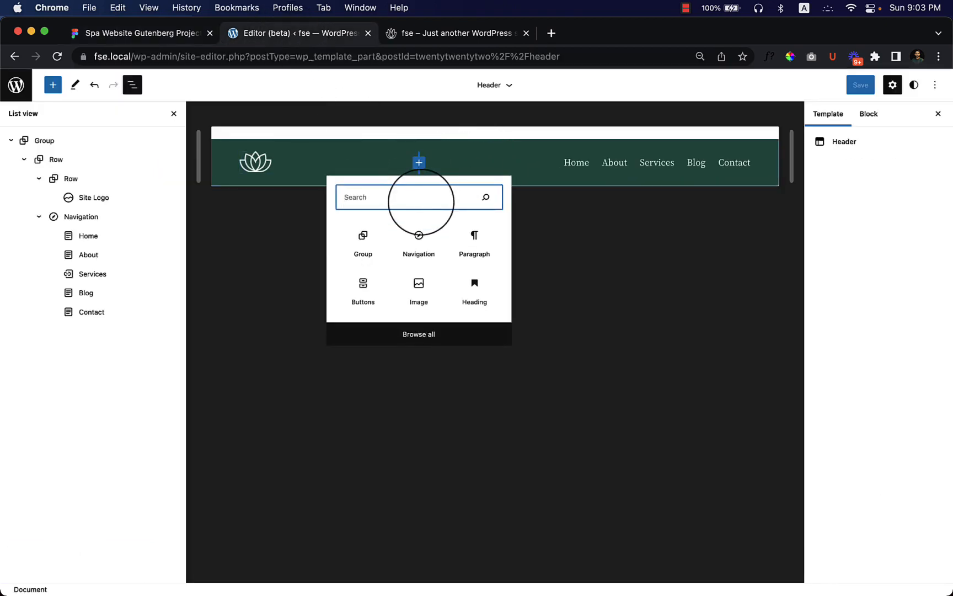
type("social")
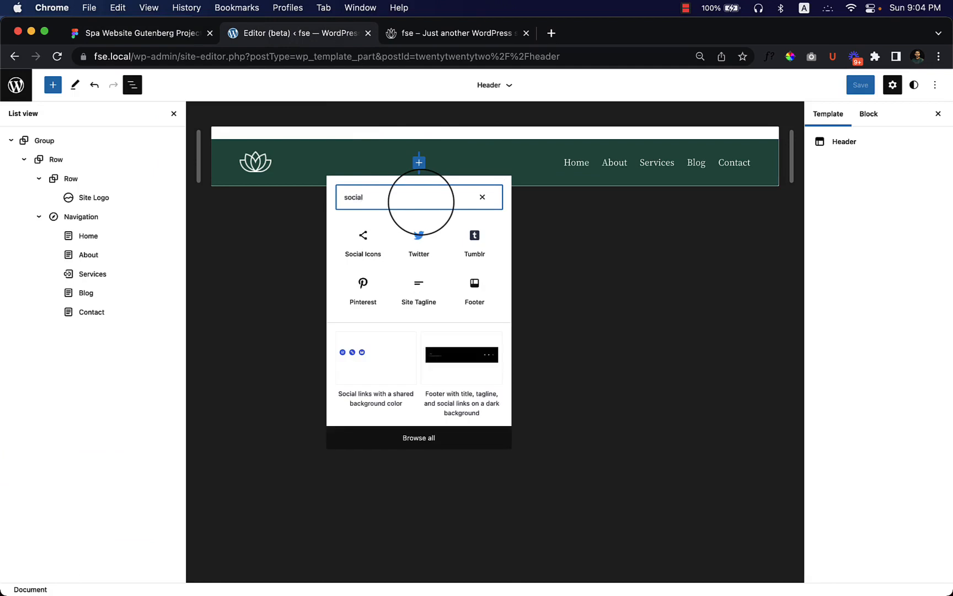
left_click(378, 246)
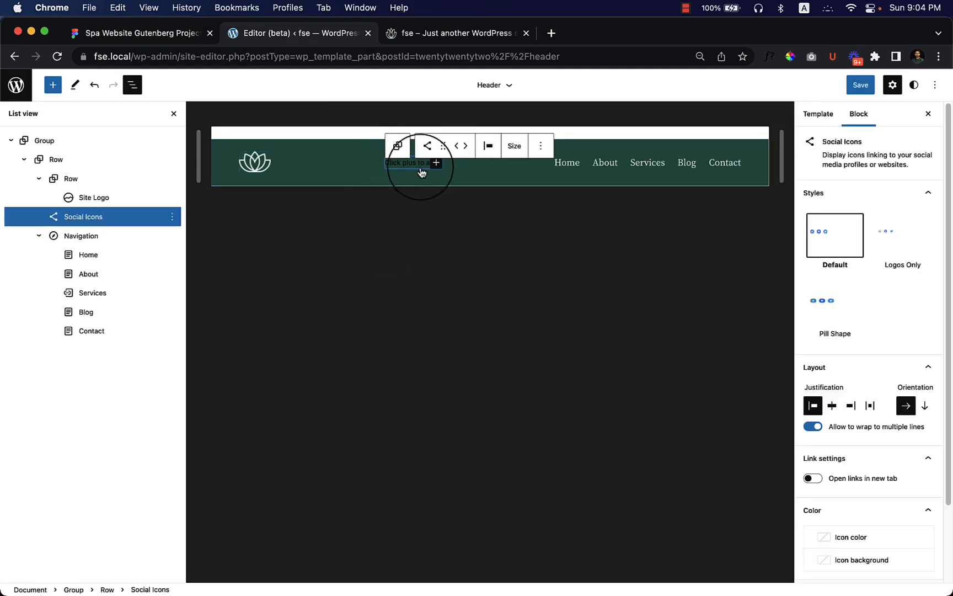
left_click(437, 163)
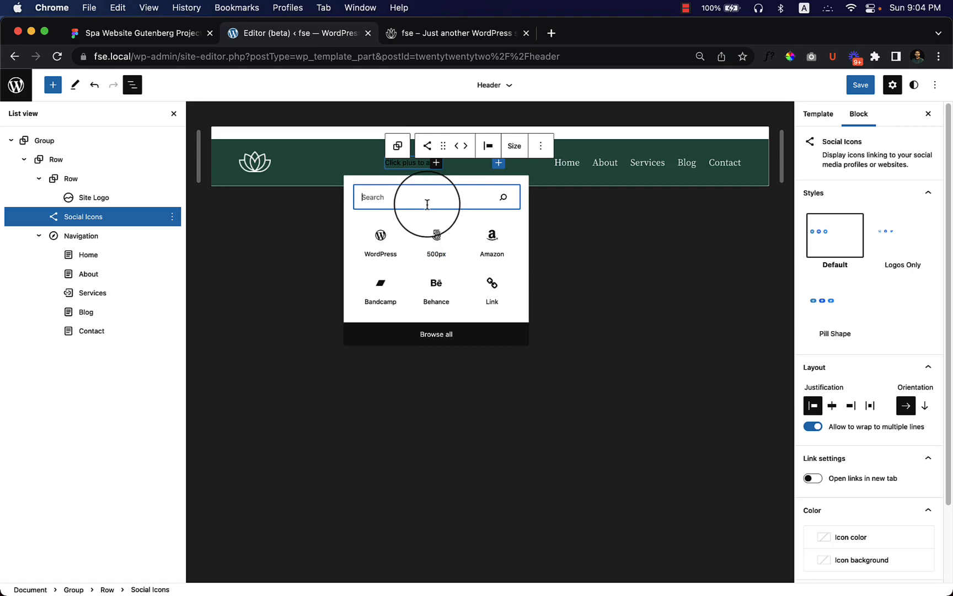
type("face")
left_click(386, 251)
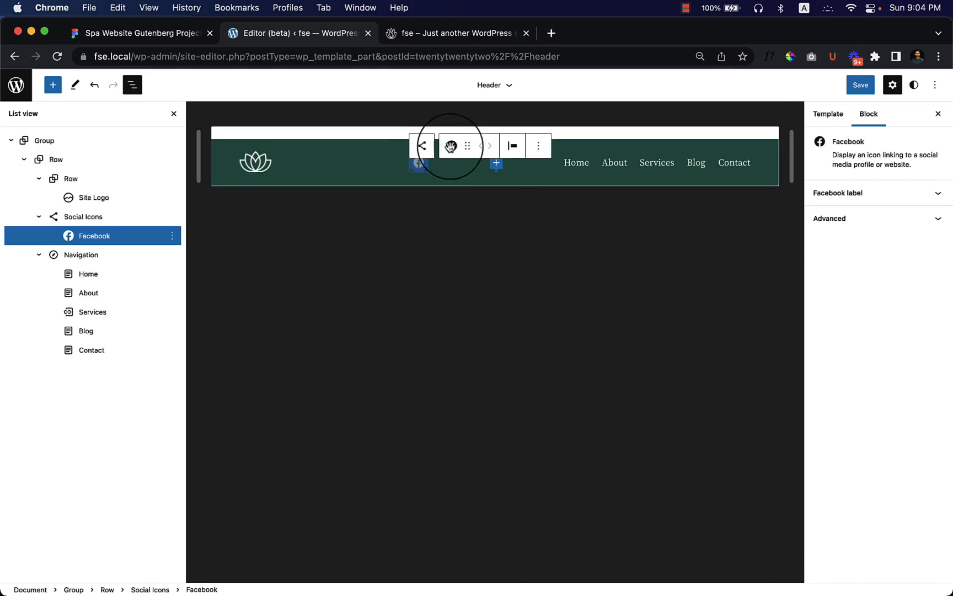
left_click(419, 164)
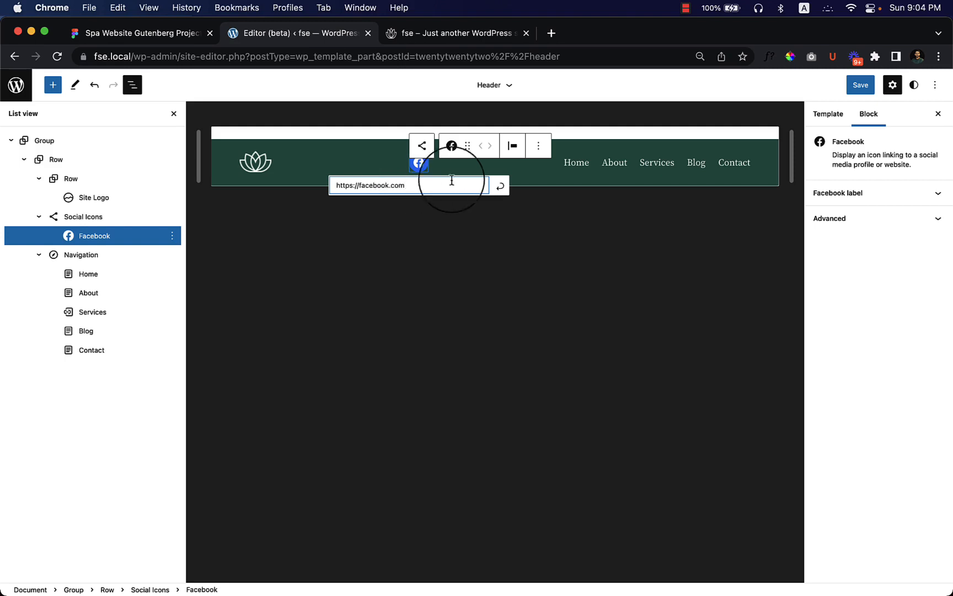
left_click(497, 189)
left_click(439, 169)
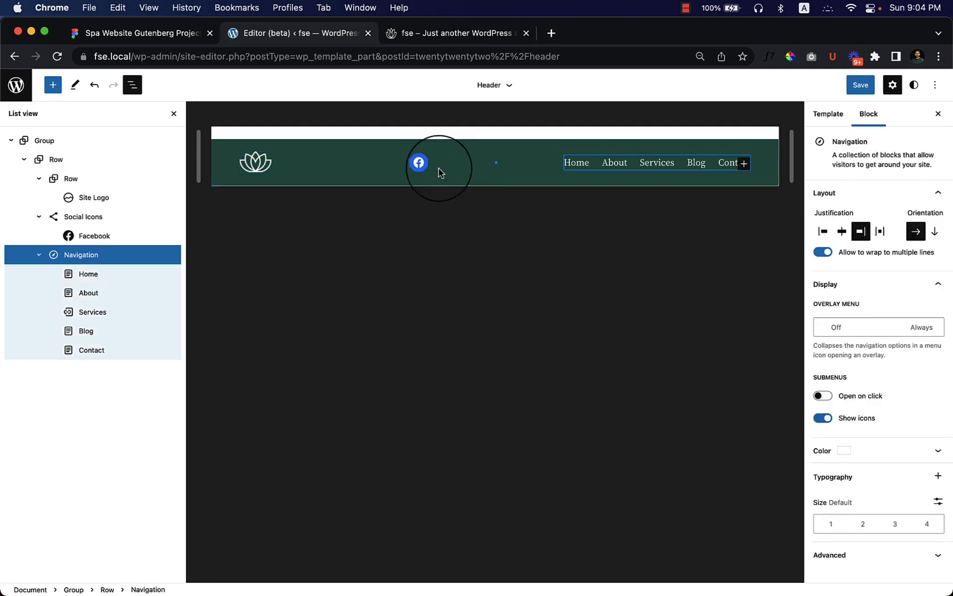
left_click(419, 163)
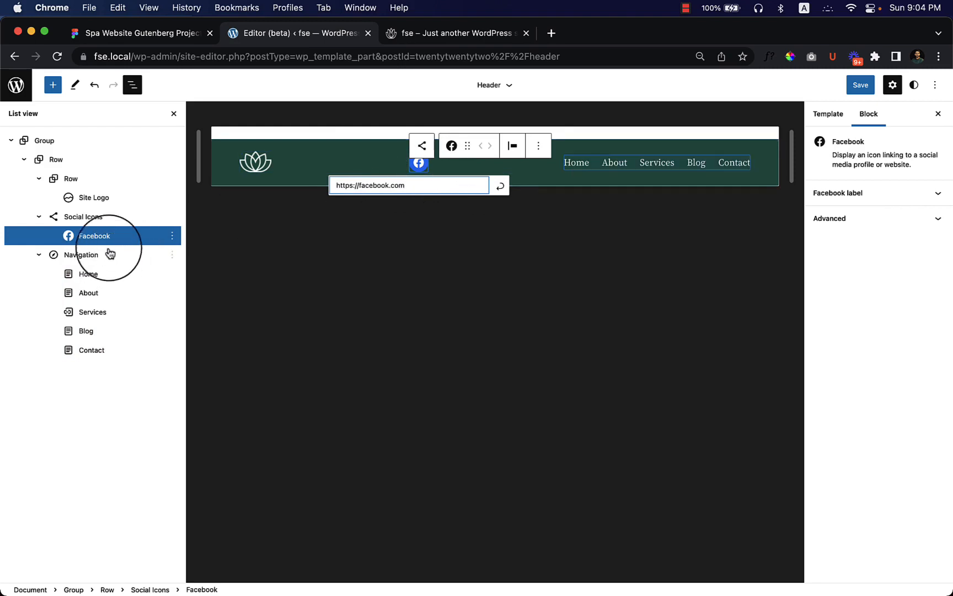
Step: Add a LinkedIn icon after the Facebook icon in the Social Icons block and give it a LinkedIn web address
left_click(108, 216)
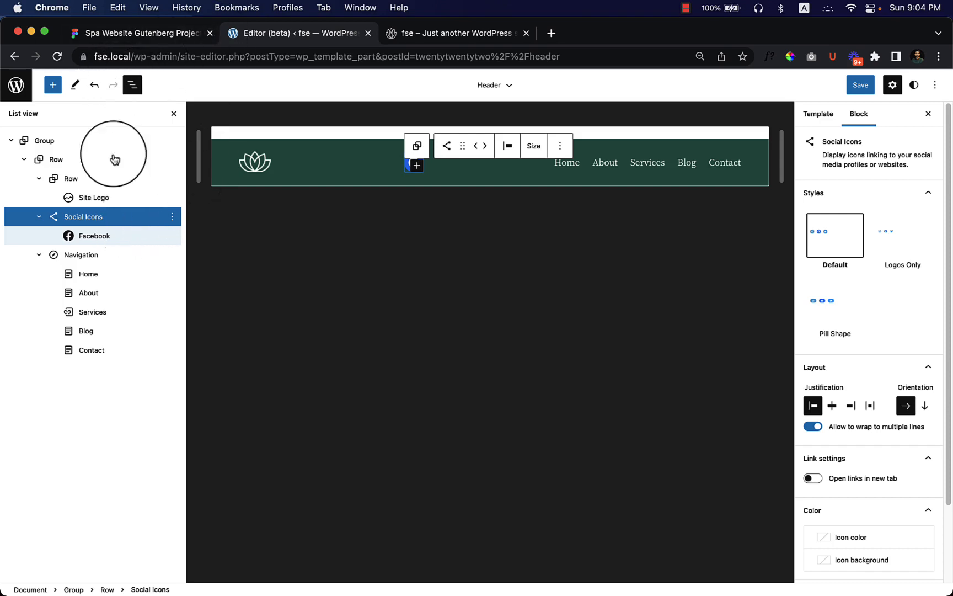
left_click(93, 236)
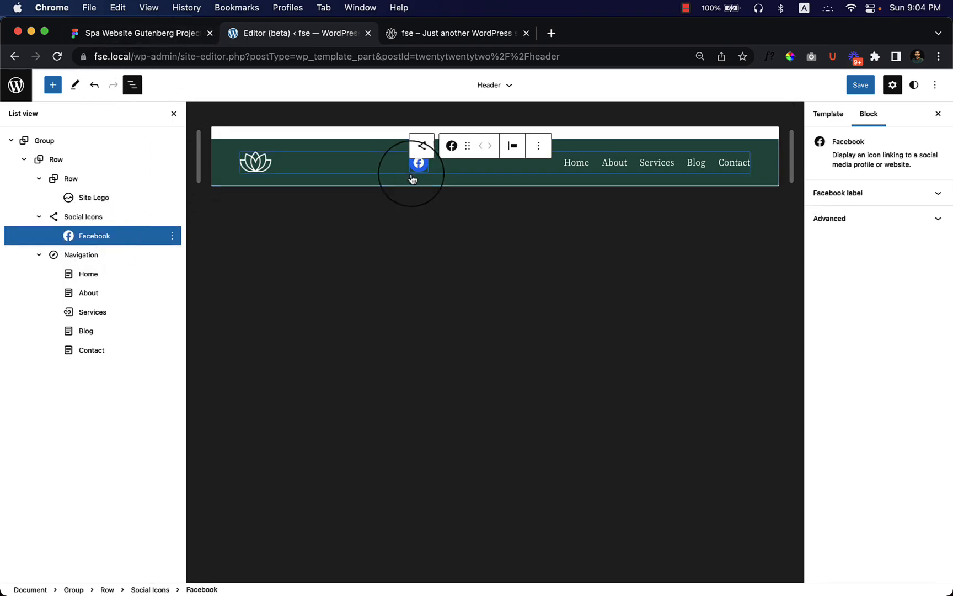
left_click(92, 221)
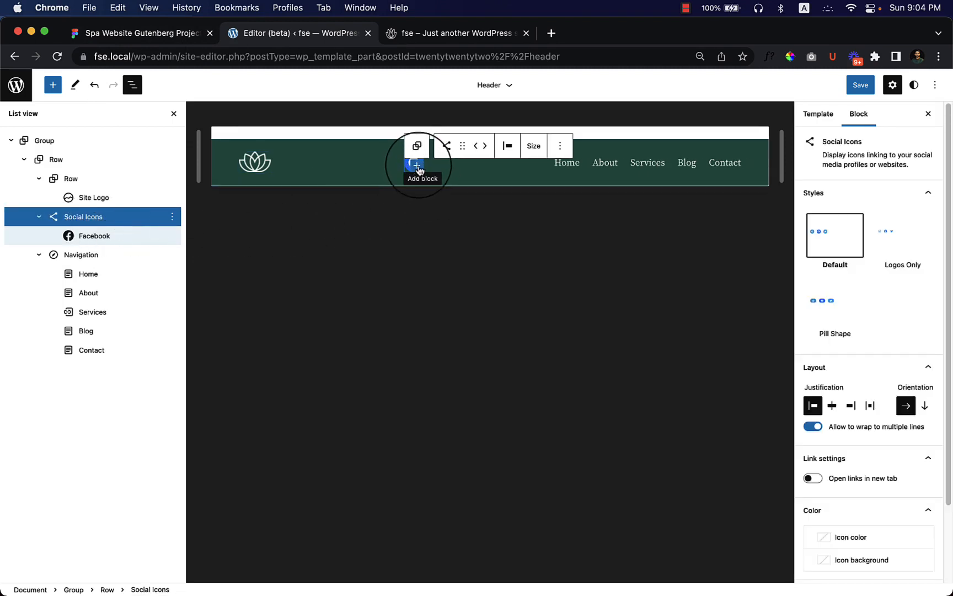
left_click(417, 165)
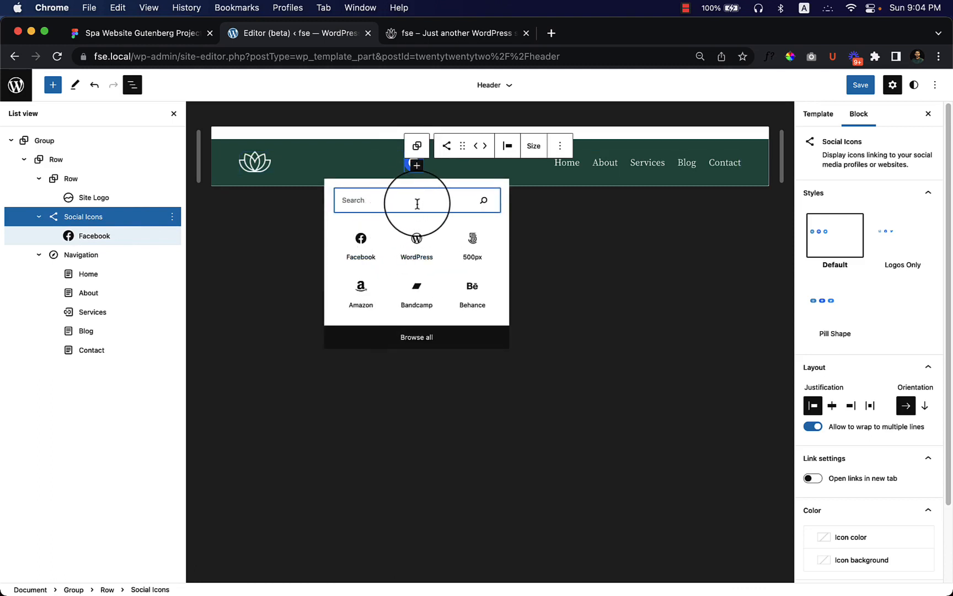
type("link")
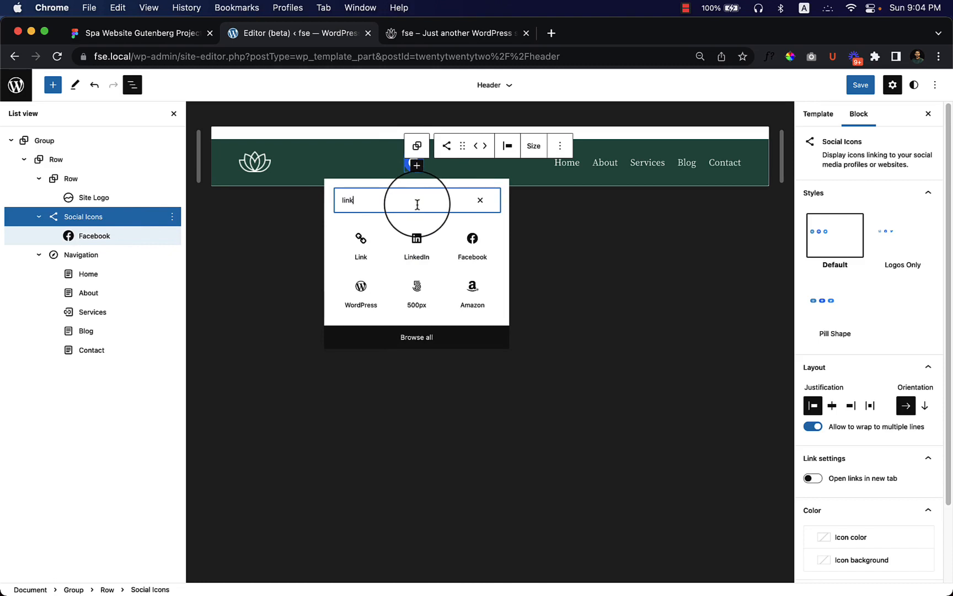
left_click(416, 246)
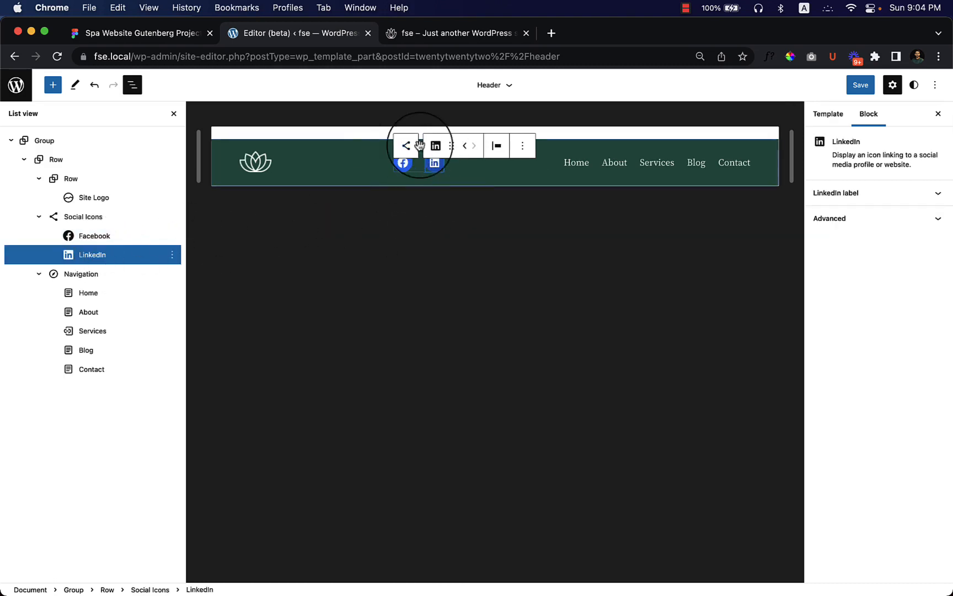
left_click(433, 169)
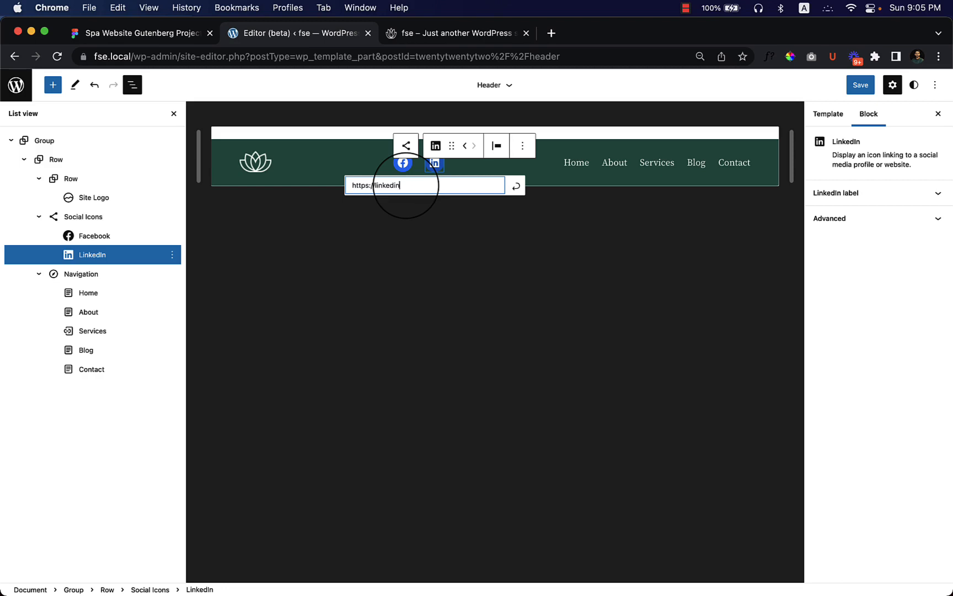
left_click(516, 186)
Step: Compare the social icons with the Figma design and add an Instagram icon linked to an Instagram web address
left_click(93, 223)
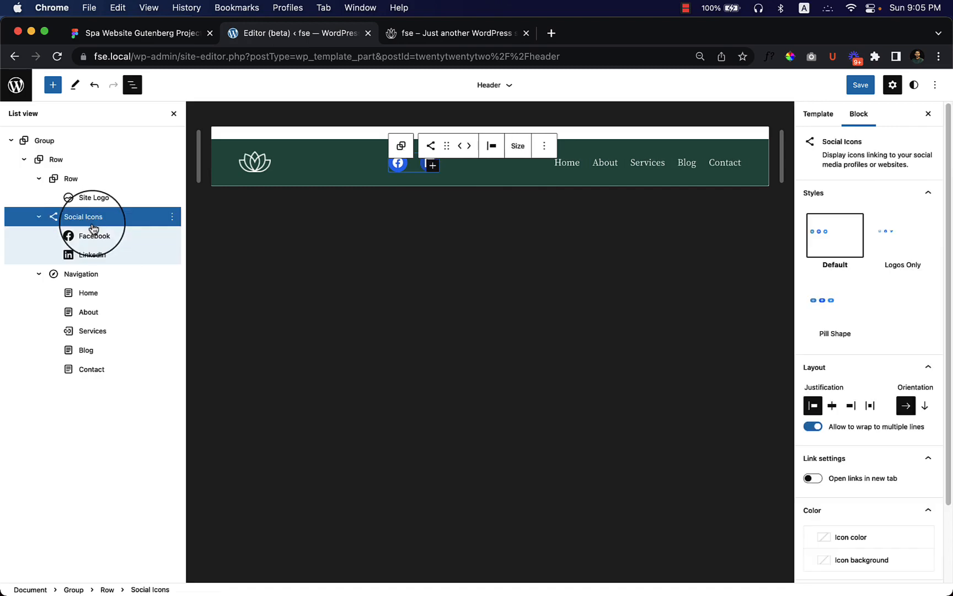
left_click(138, 33)
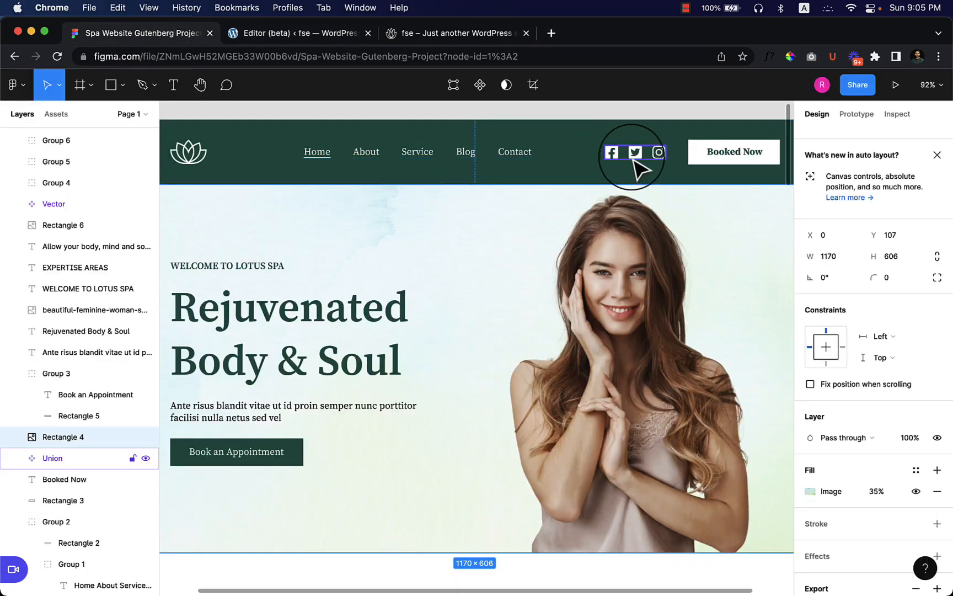
left_click(292, 43)
left_click(433, 165)
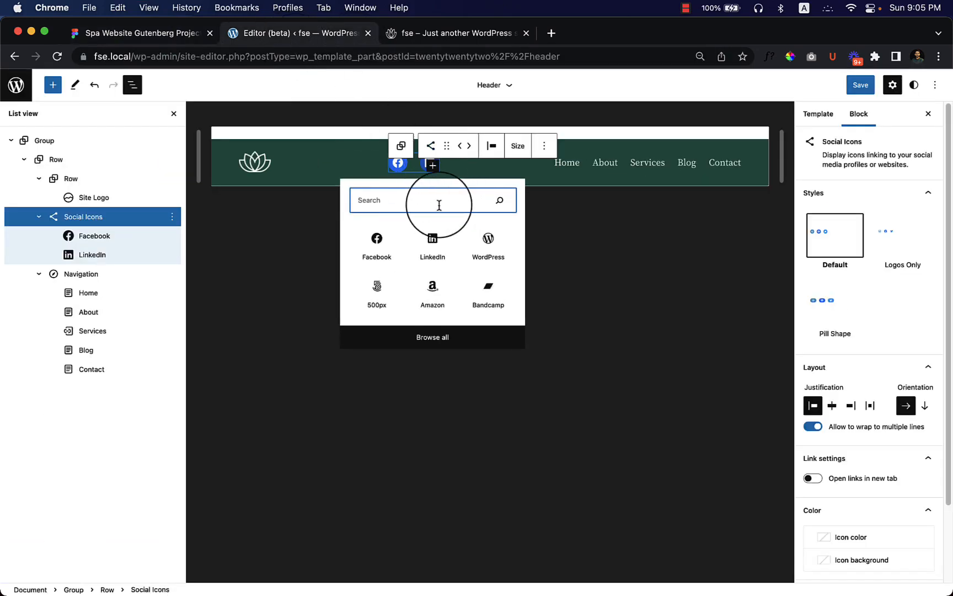
type("insta")
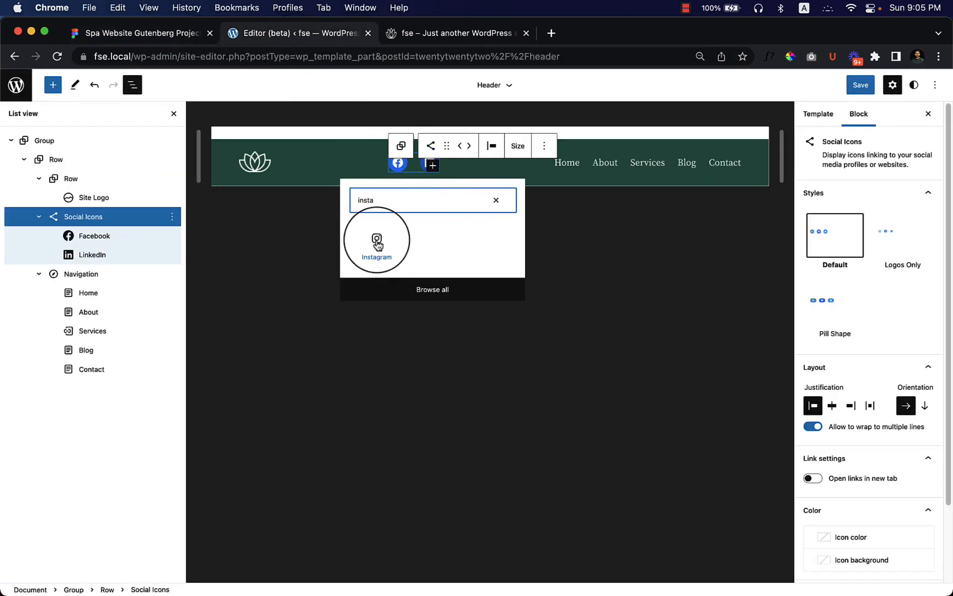
left_click(376, 240)
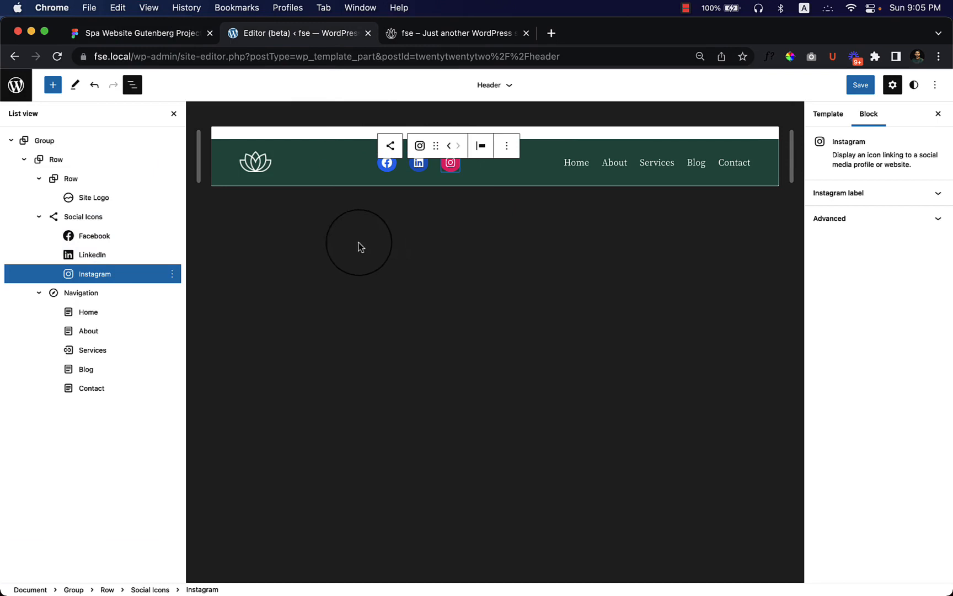
left_click(451, 167)
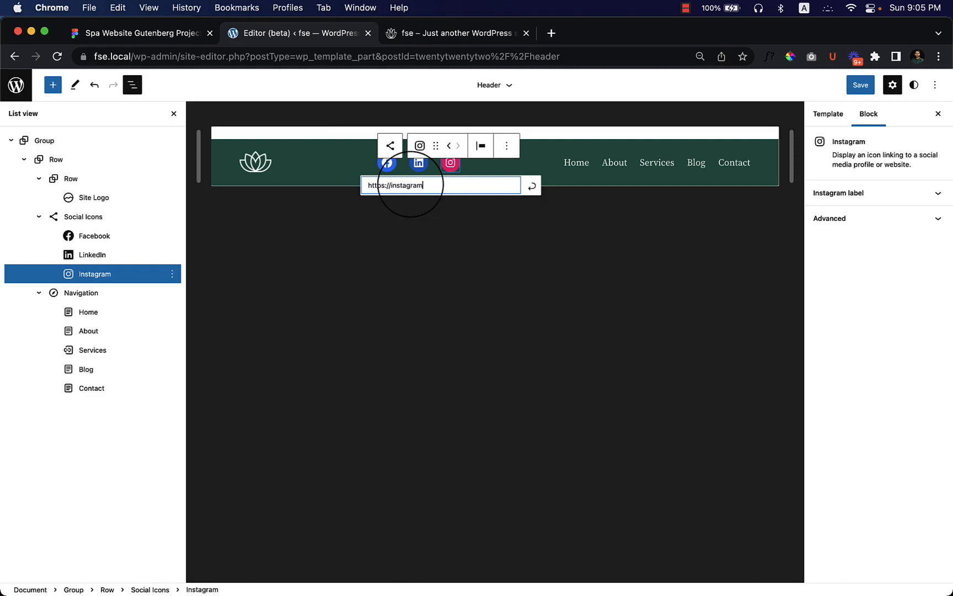
left_click(533, 187)
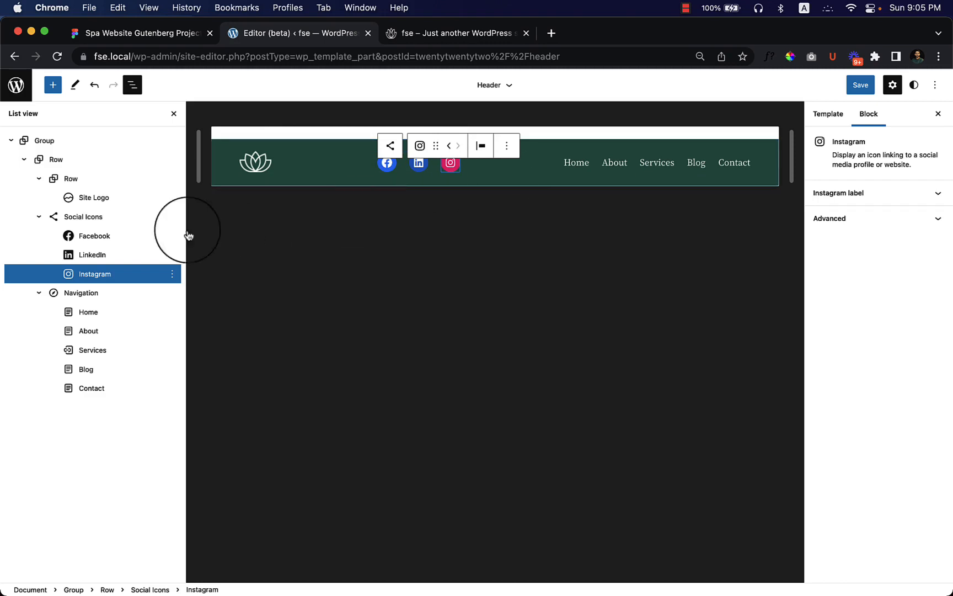
Step: Apply the Logos Only style to the Social Icons block, comparing it with the Figma design and the Default style
left_click(119, 216)
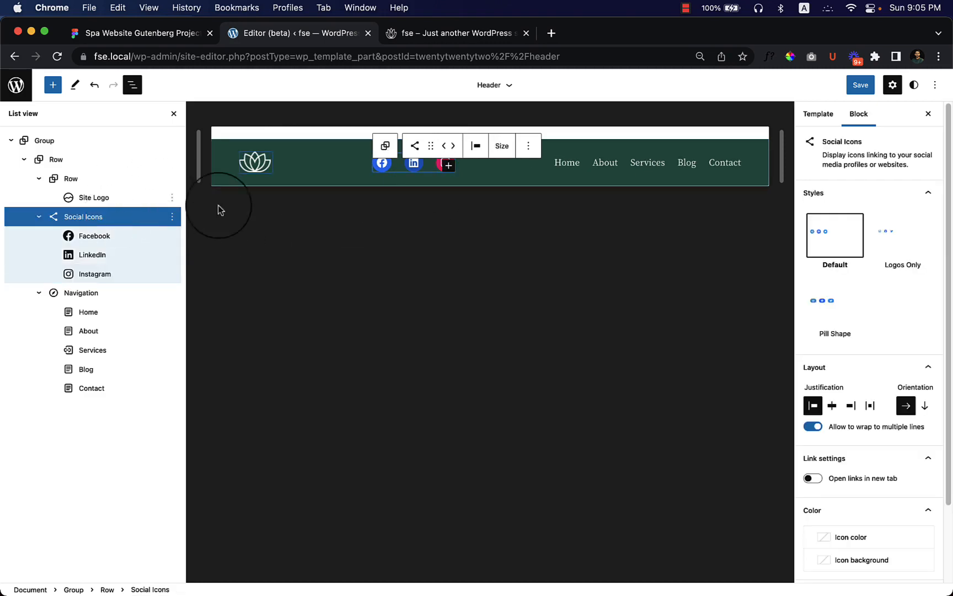
left_click(900, 244)
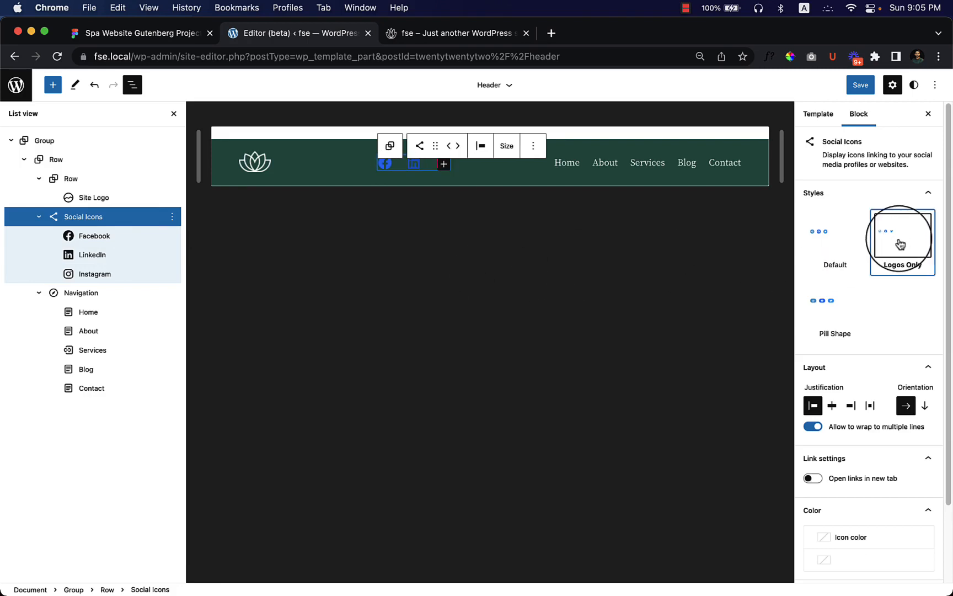
left_click(165, 42)
left_click(320, 38)
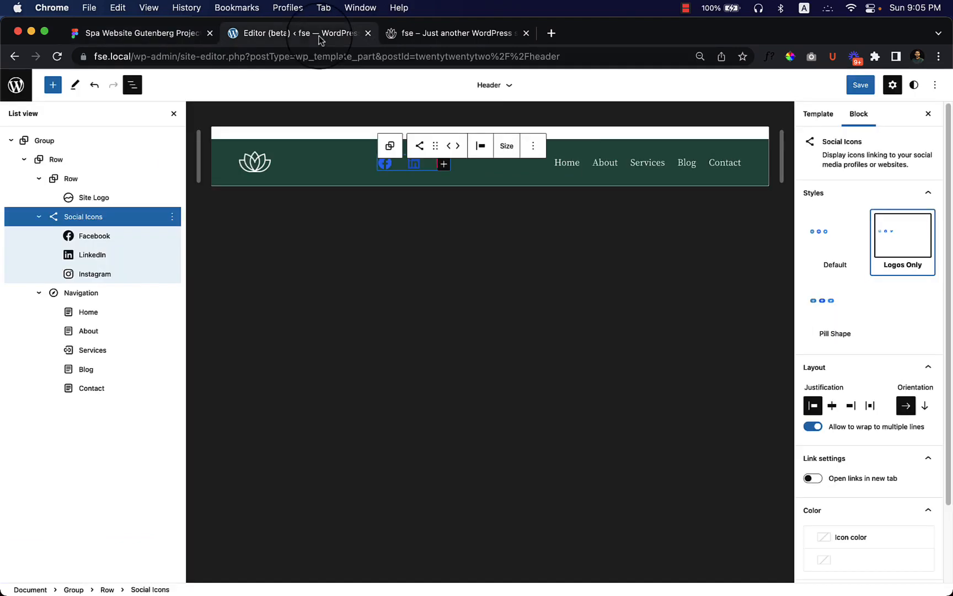
left_click(476, 237)
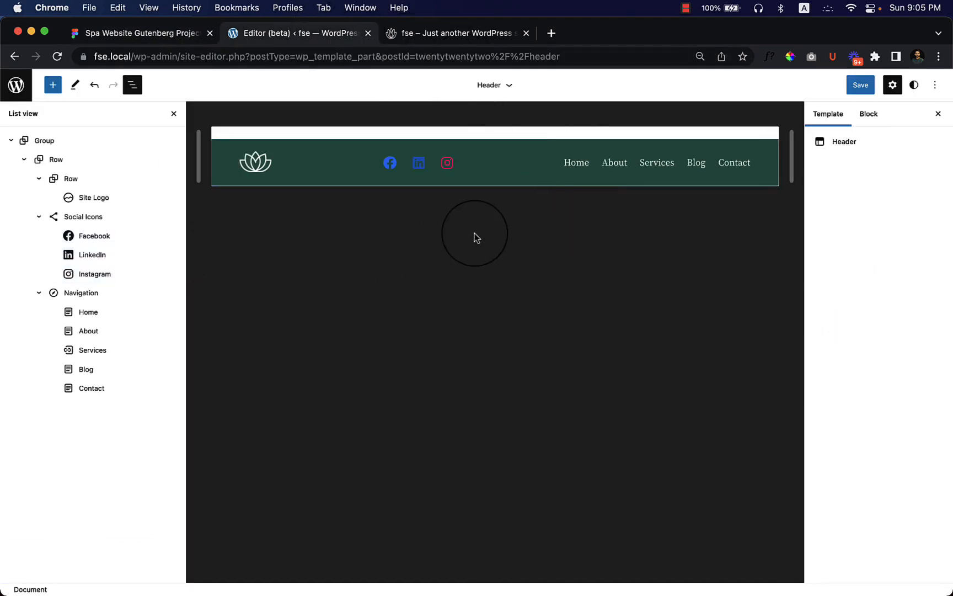
left_click(102, 216)
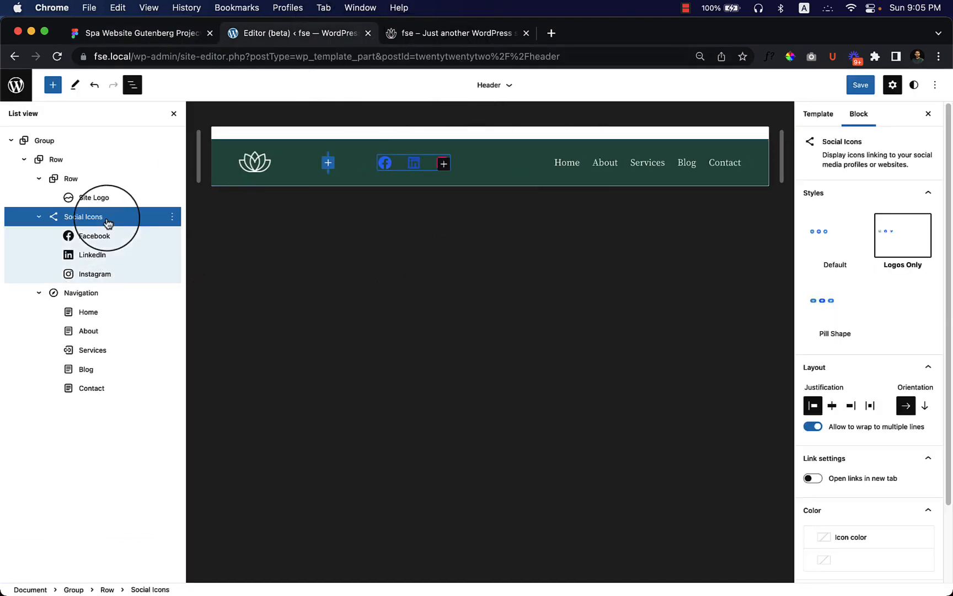
left_click(833, 247)
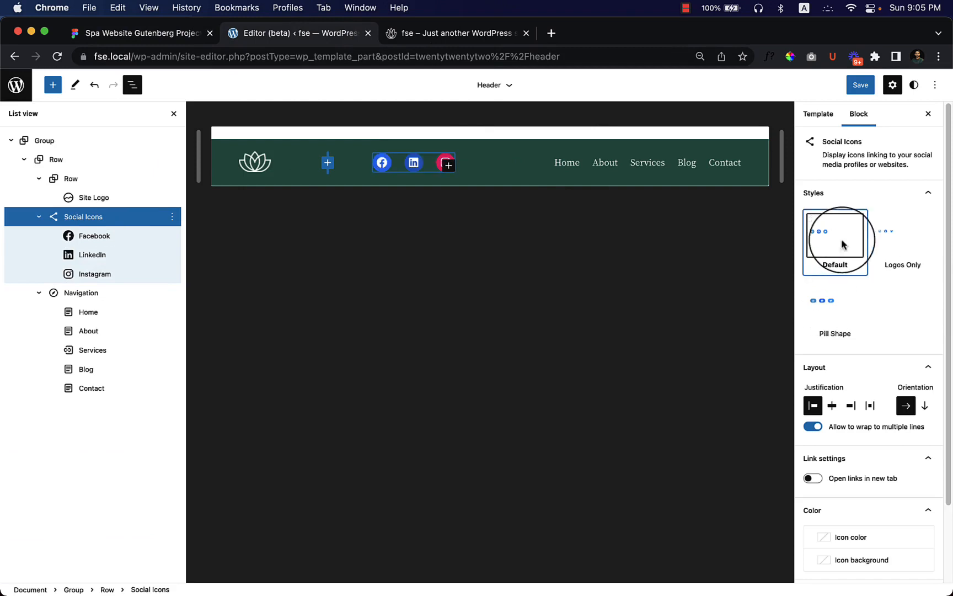
left_click(898, 242)
Step: Set the icon color of the Social Icons block to the theme's white and deselect the block
scroll(896, 330, "down", 4)
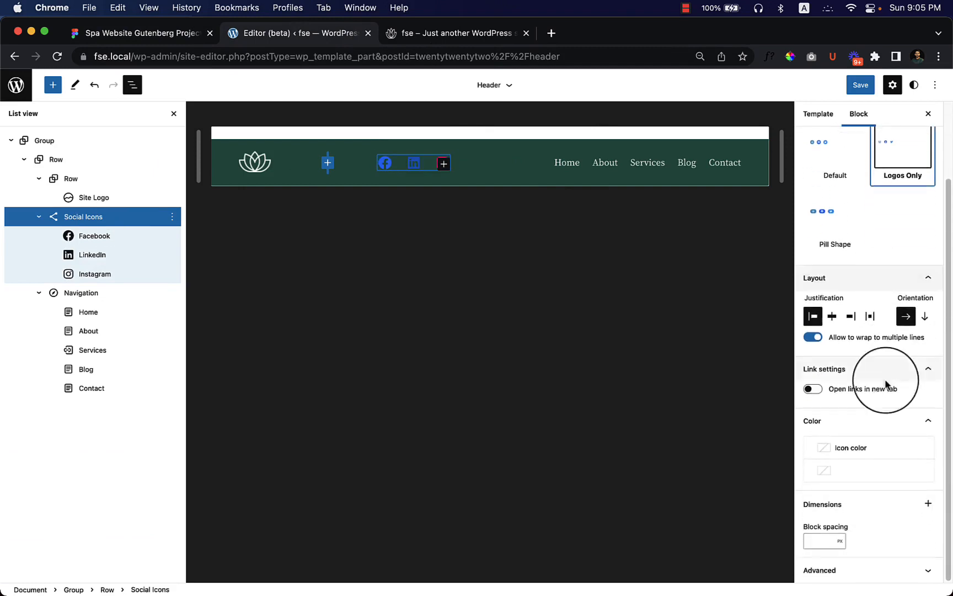
left_click(828, 448)
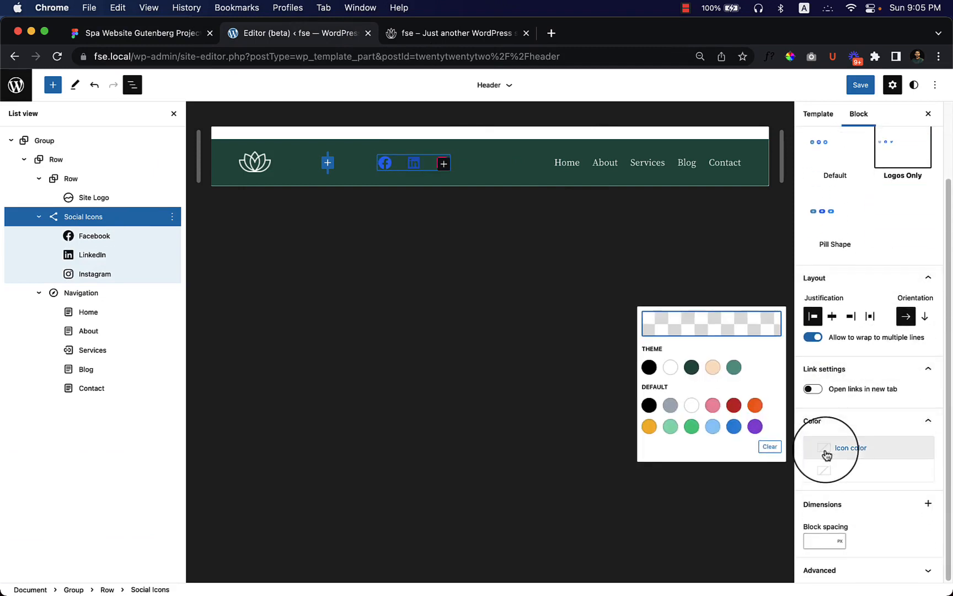
left_click(670, 367)
left_click(347, 303)
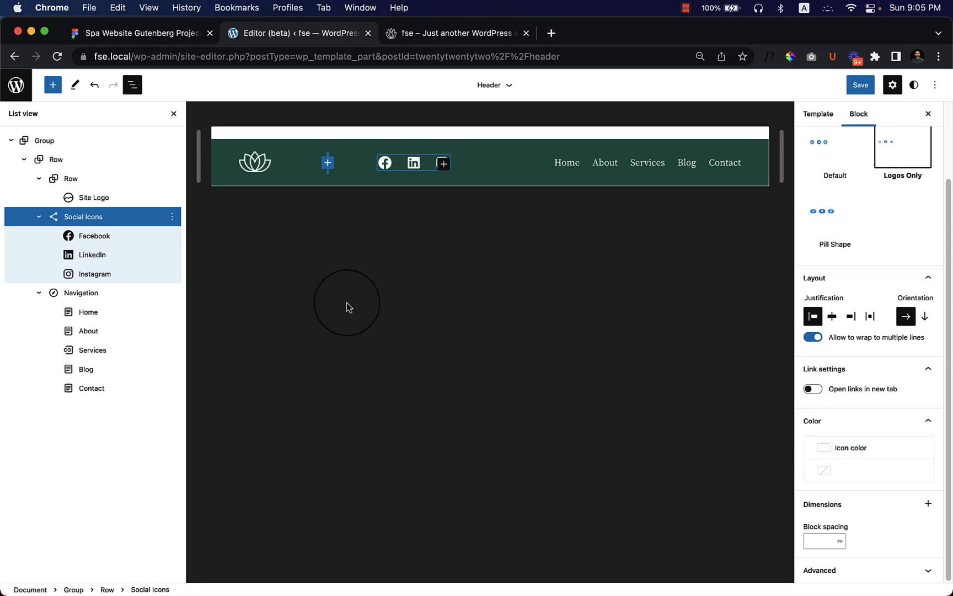
left_click(346, 302)
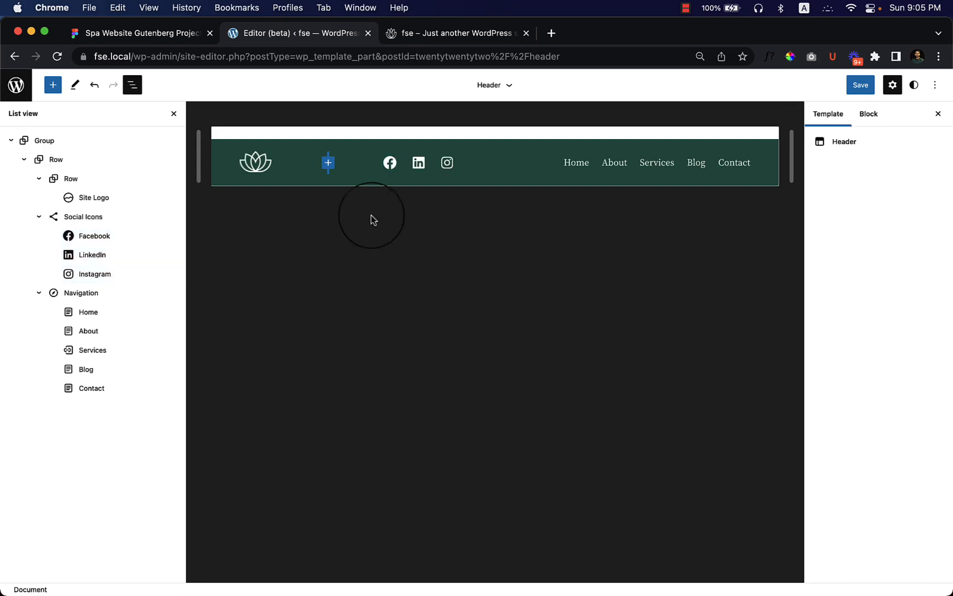
Step: Undo the last icon color change on the Social Icons block
left_click(390, 162)
left_click(423, 152)
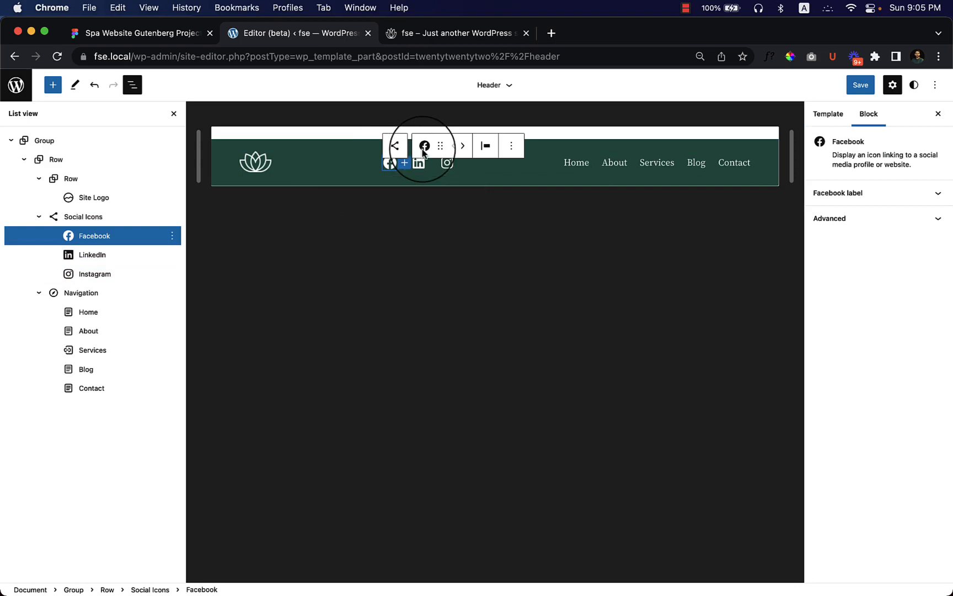
left_click(395, 147)
key("super+z")
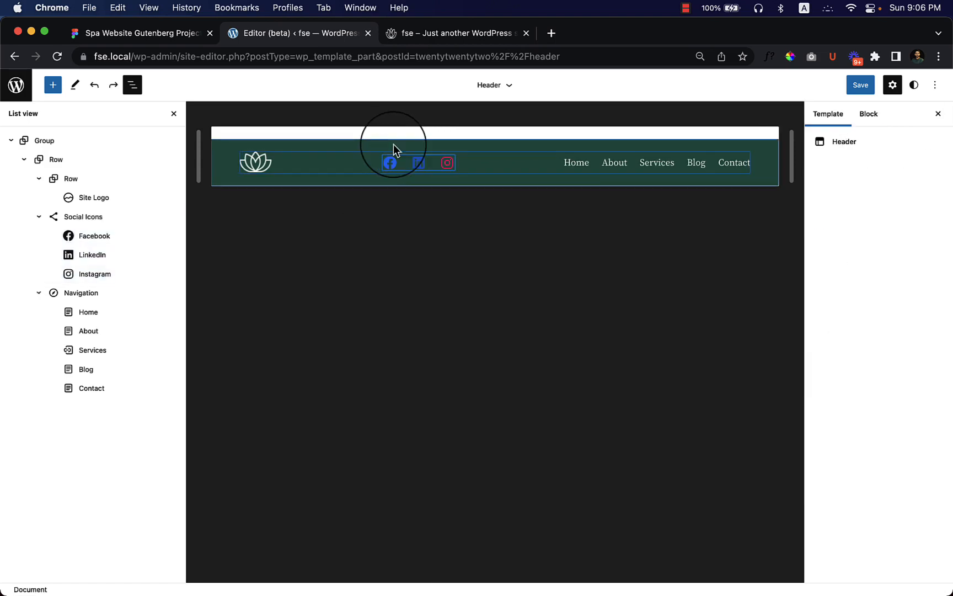
Step: Remove the Facebook icon from the Social Icons block
left_click(113, 237)
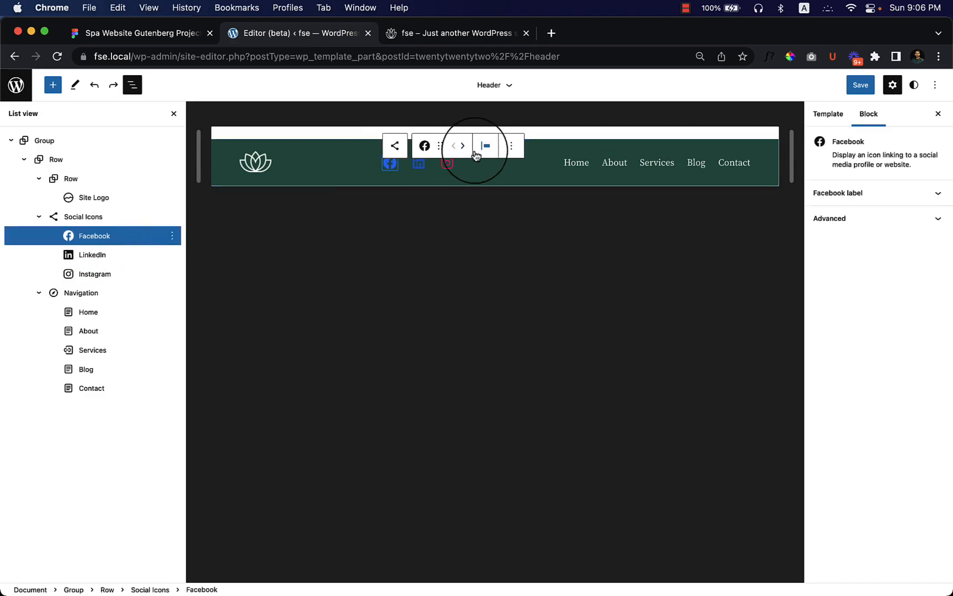
left_click(510, 147)
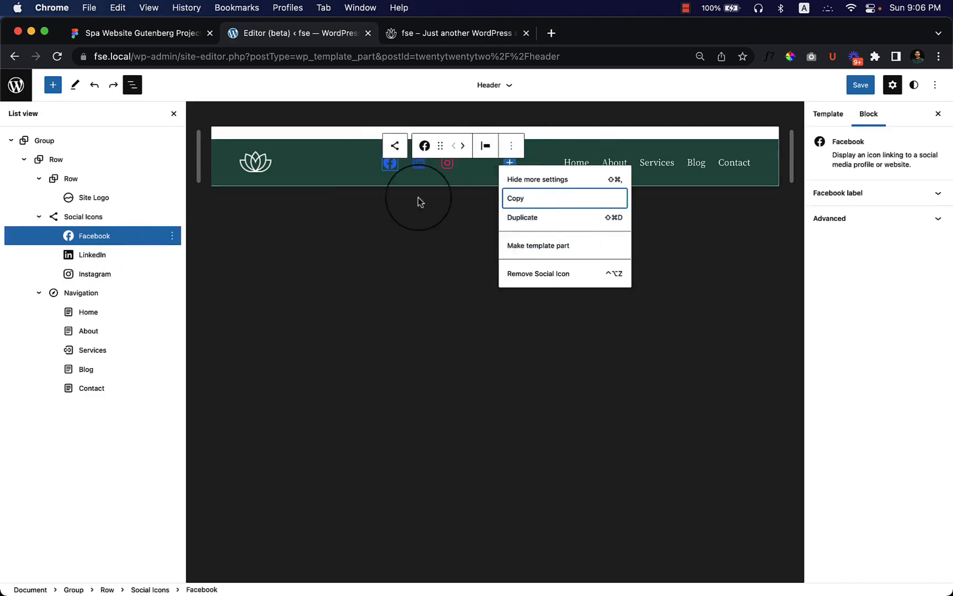
left_click(543, 275)
left_click(458, 163)
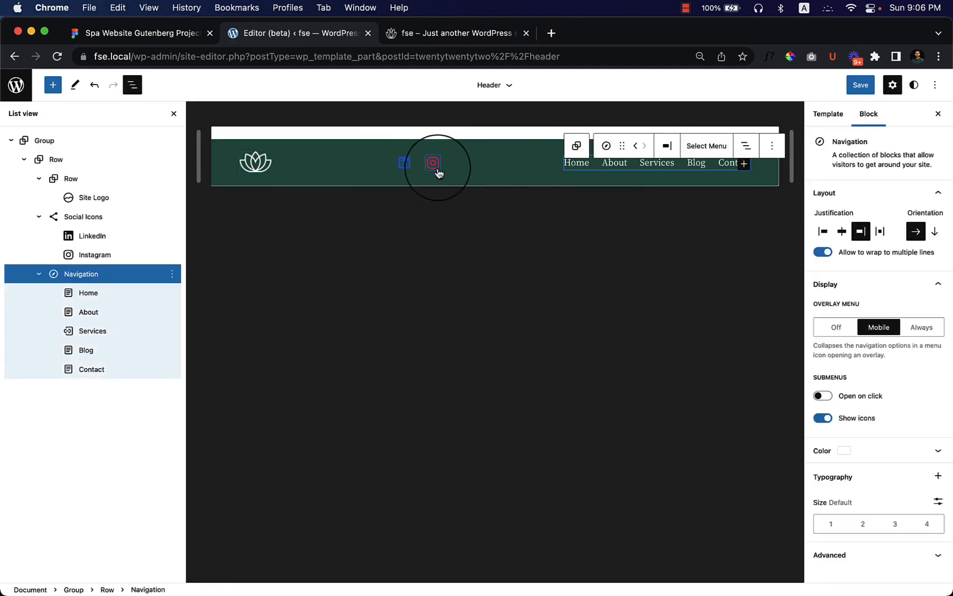
Step: Search for "face" in the Social Icons block's inserter and add a Facebook icon after Instagram
left_click(95, 197)
left_click(97, 219)
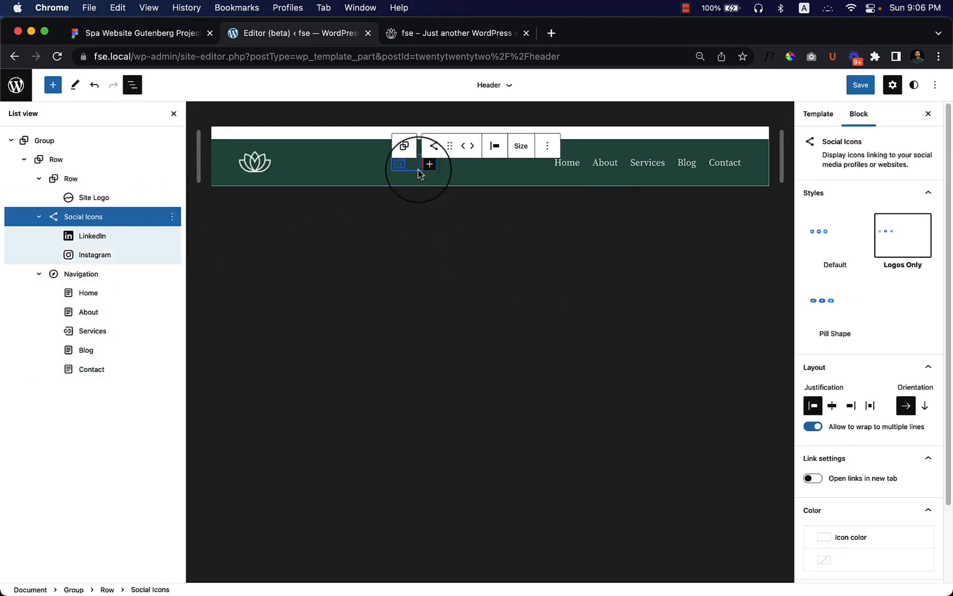
left_click(429, 165)
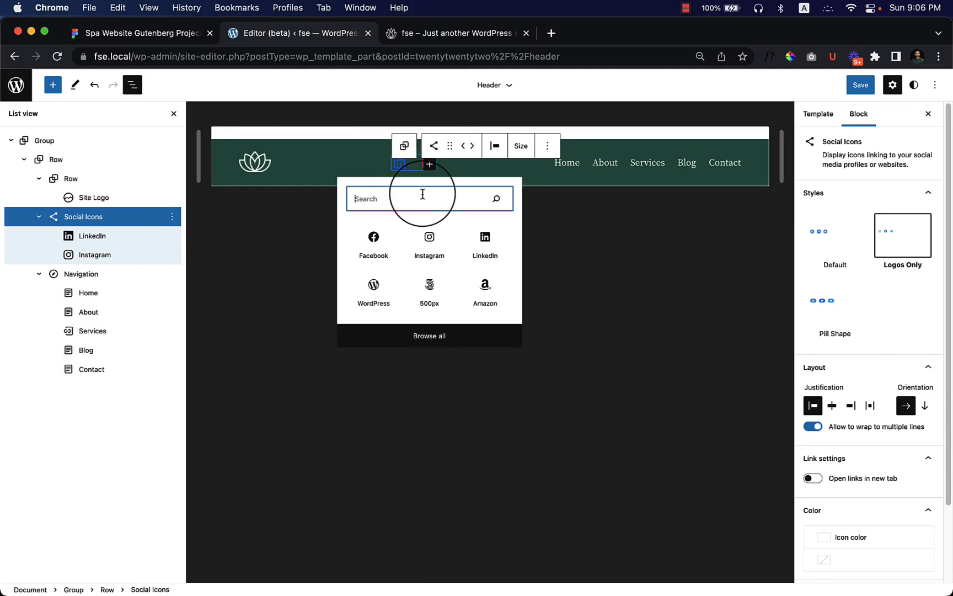
type("face")
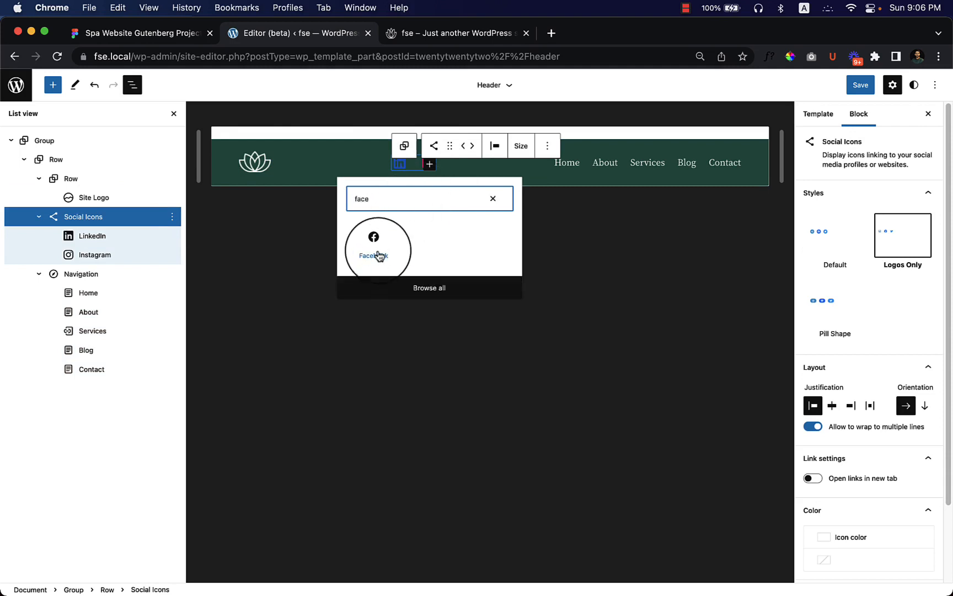
left_click(372, 243)
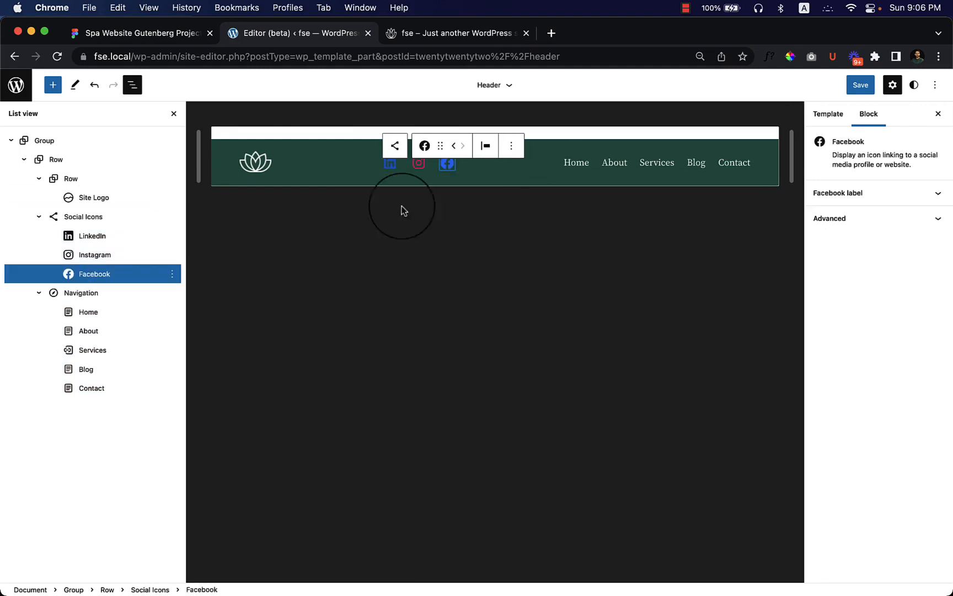
left_click(126, 228)
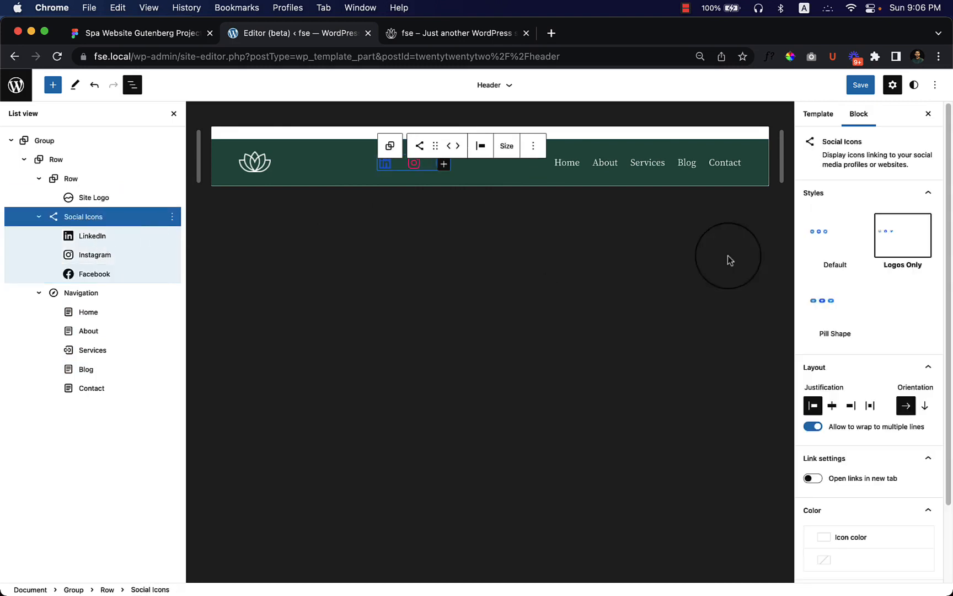
scroll(849, 436, "down", 3)
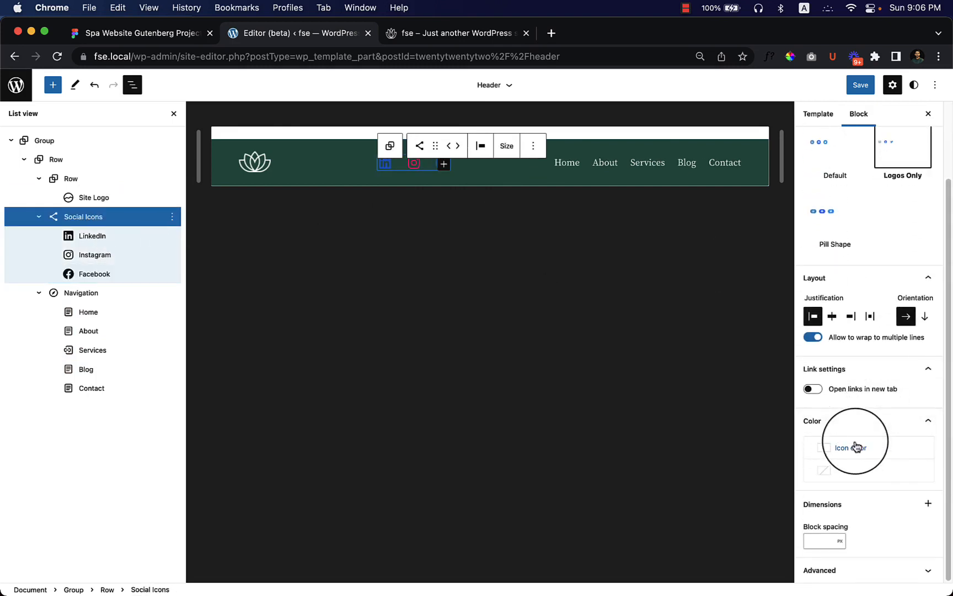
left_click(839, 446)
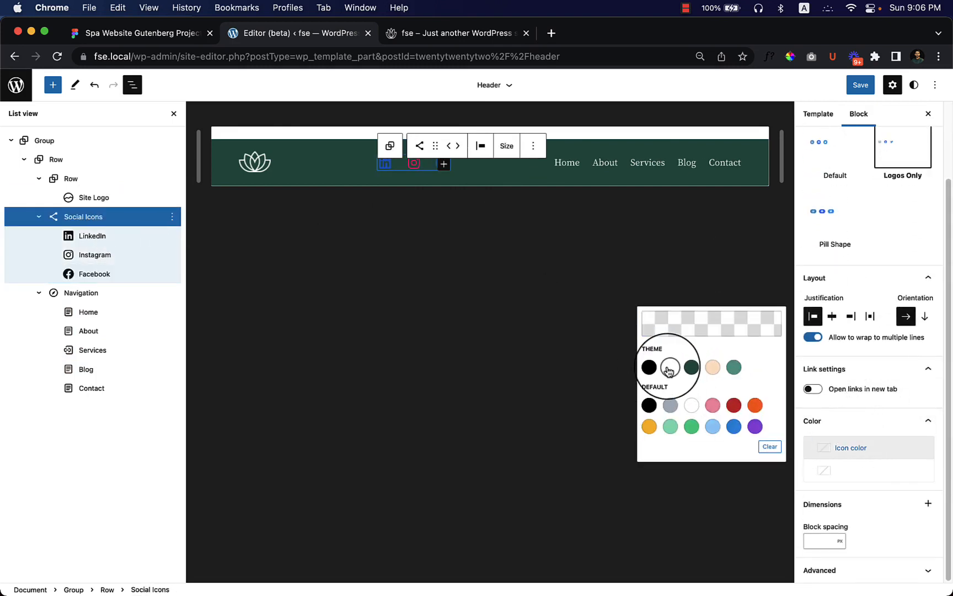
left_click(669, 368)
left_click(400, 293)
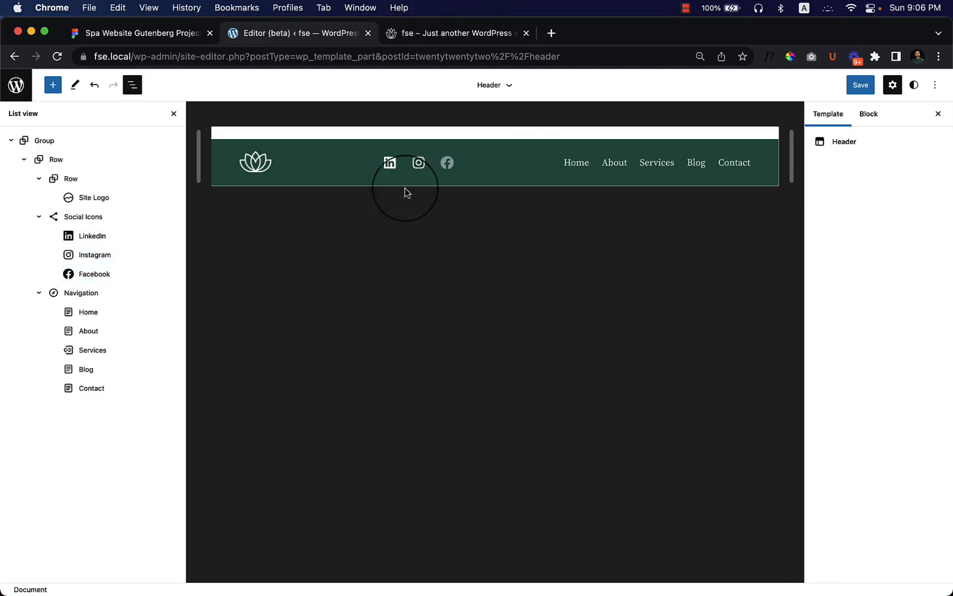
left_click(447, 163)
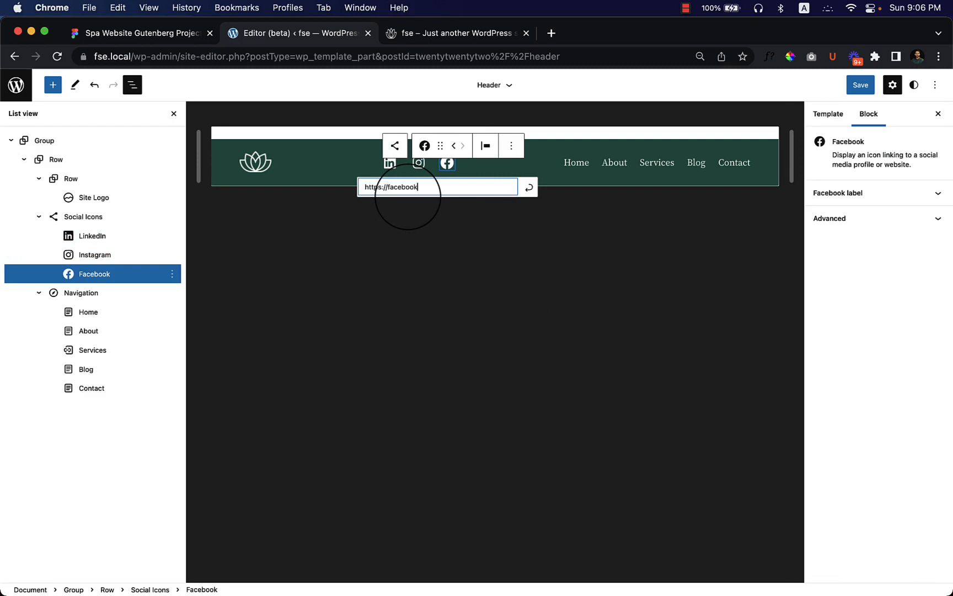
left_click(527, 188)
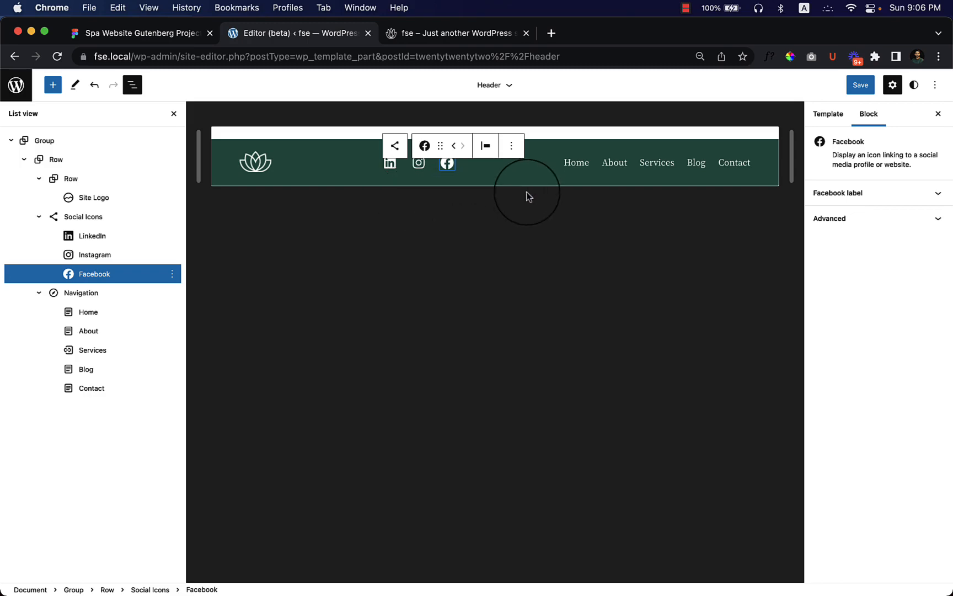
Step: Check the icons in the Figma design and reorder the social icons as Facebook, Instagram, LinkedIn, leaving the block deselected
left_click(187, 33)
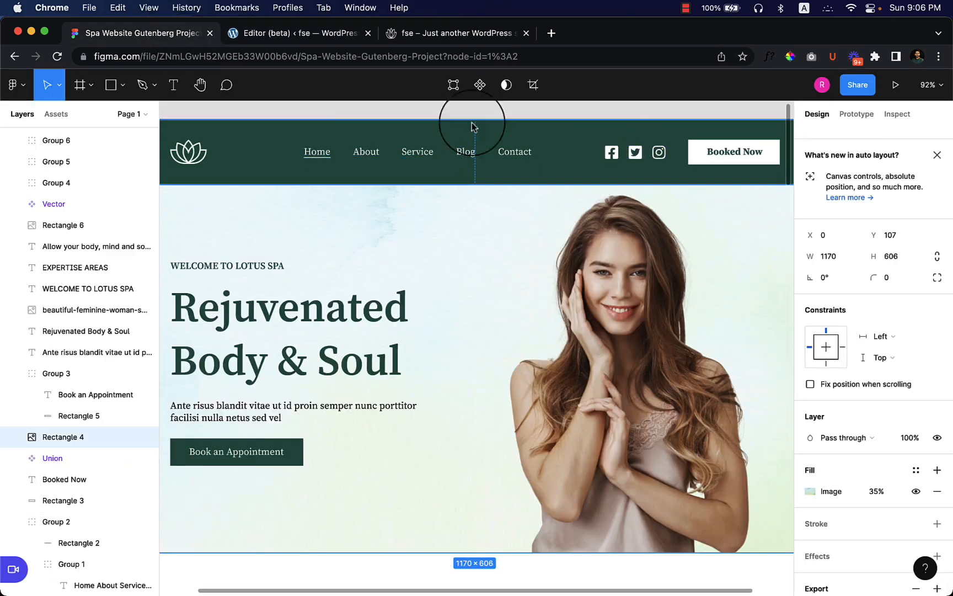
left_click(297, 33)
left_click(445, 163)
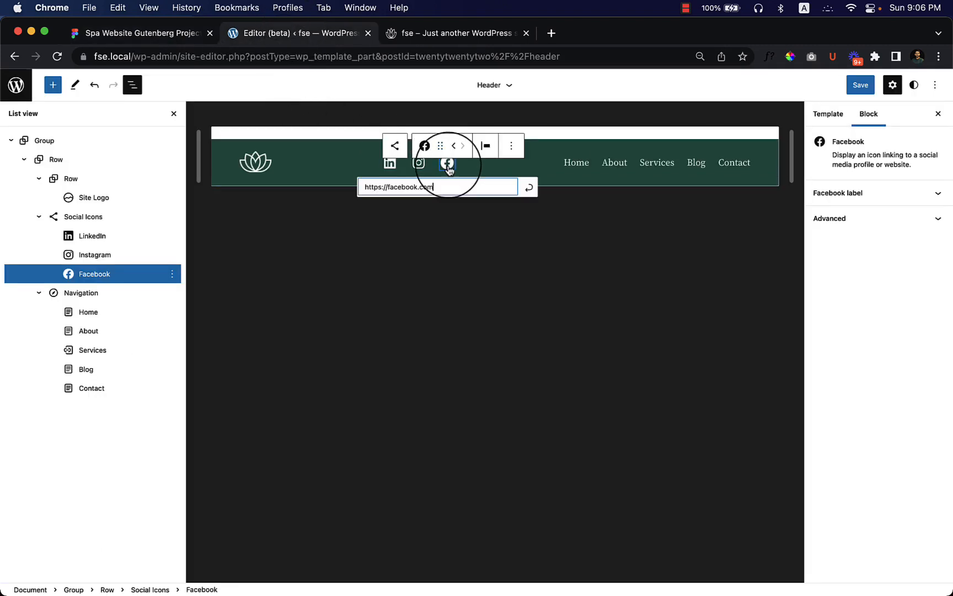
left_click(454, 146)
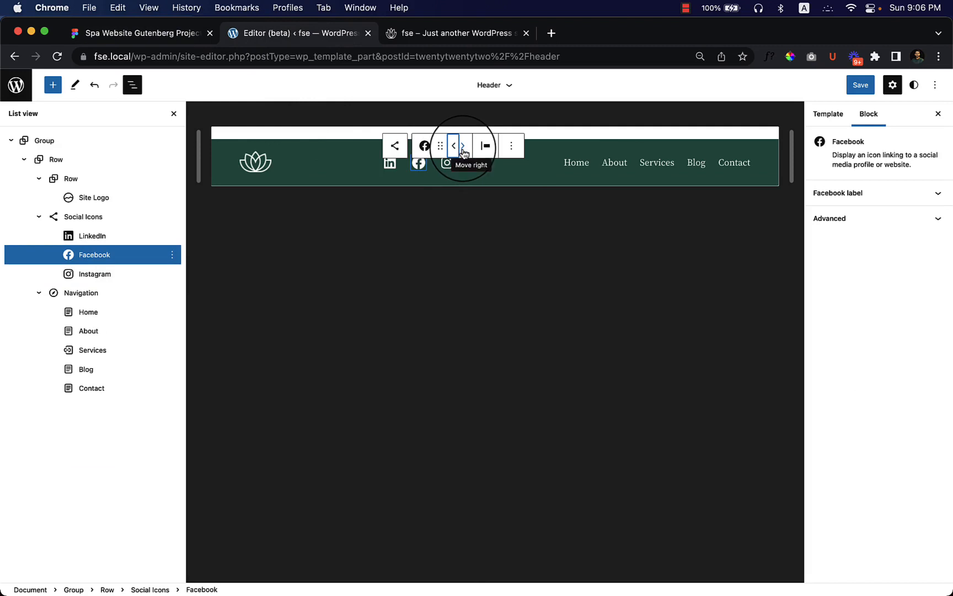
left_click(453, 150)
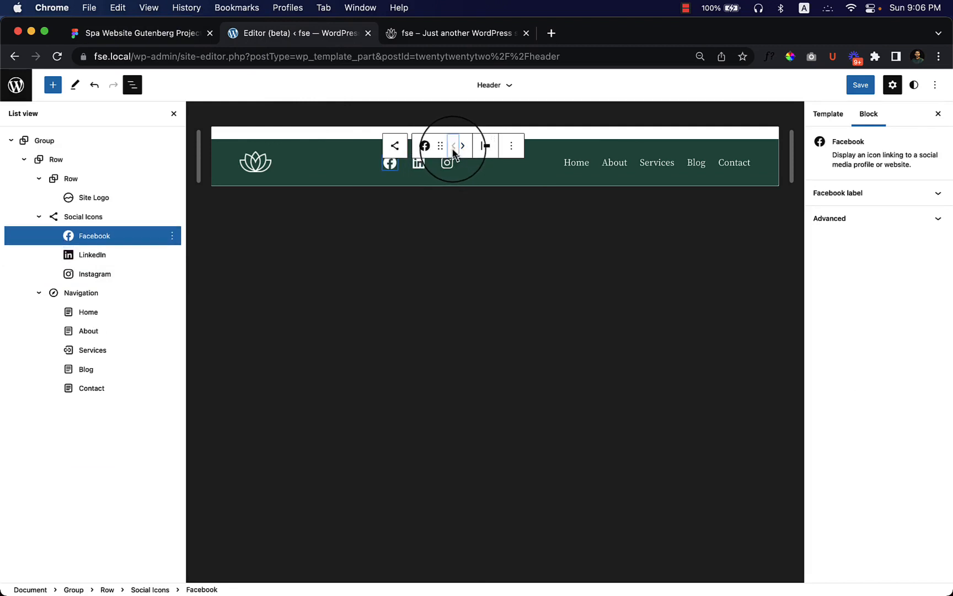
left_click(447, 165)
left_click(454, 145)
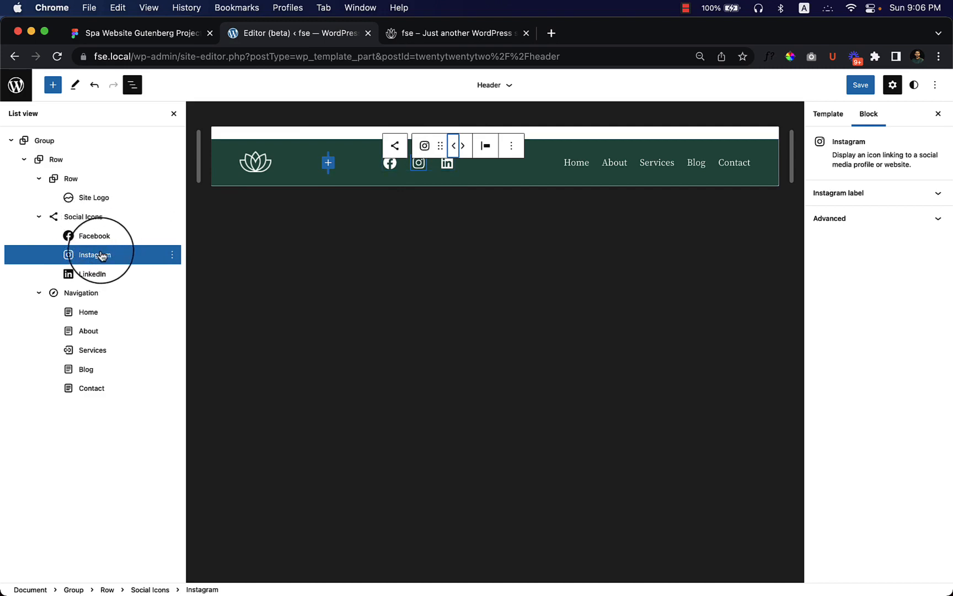
left_click(100, 216)
left_click(433, 297)
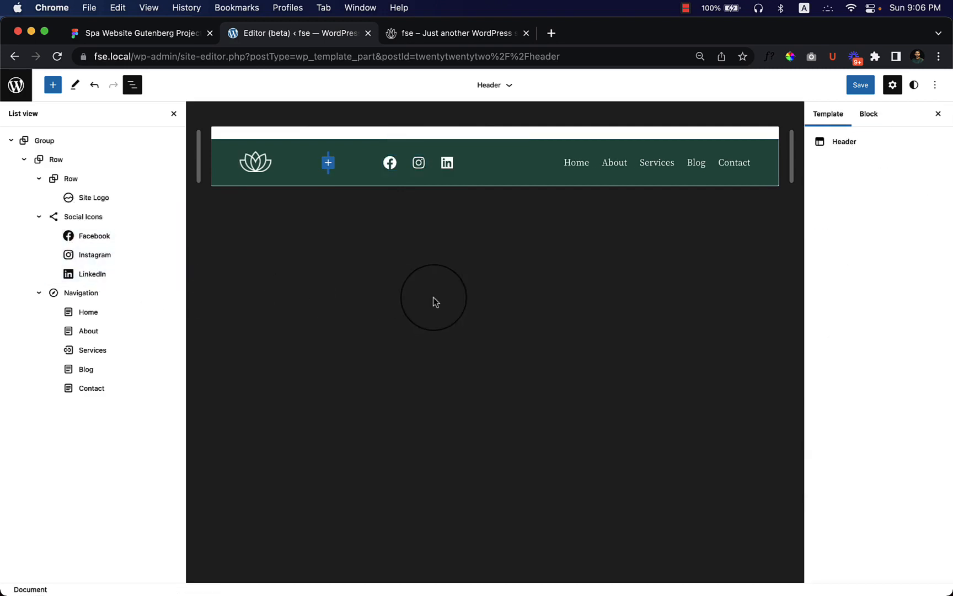
left_click(173, 114)
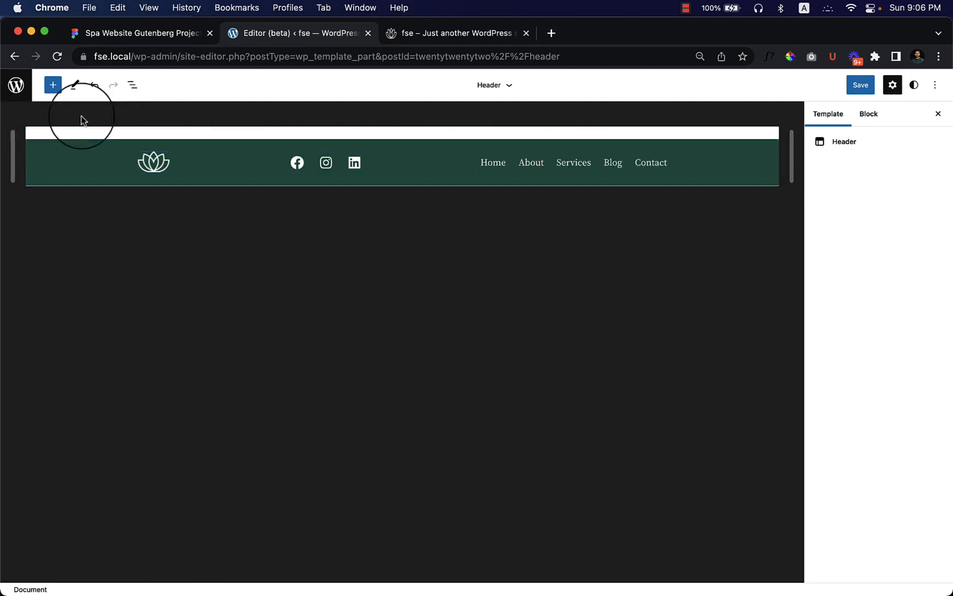
left_click(124, 85)
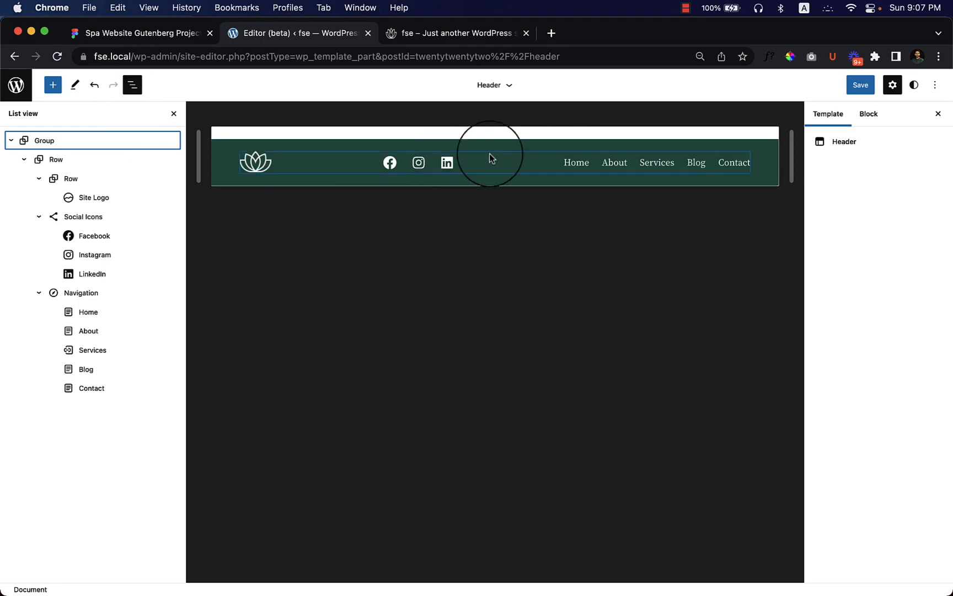
Step: Insert a Buttons block between the social icons and the navigation, and place the cursor in its button
left_click(505, 166)
left_click(508, 164)
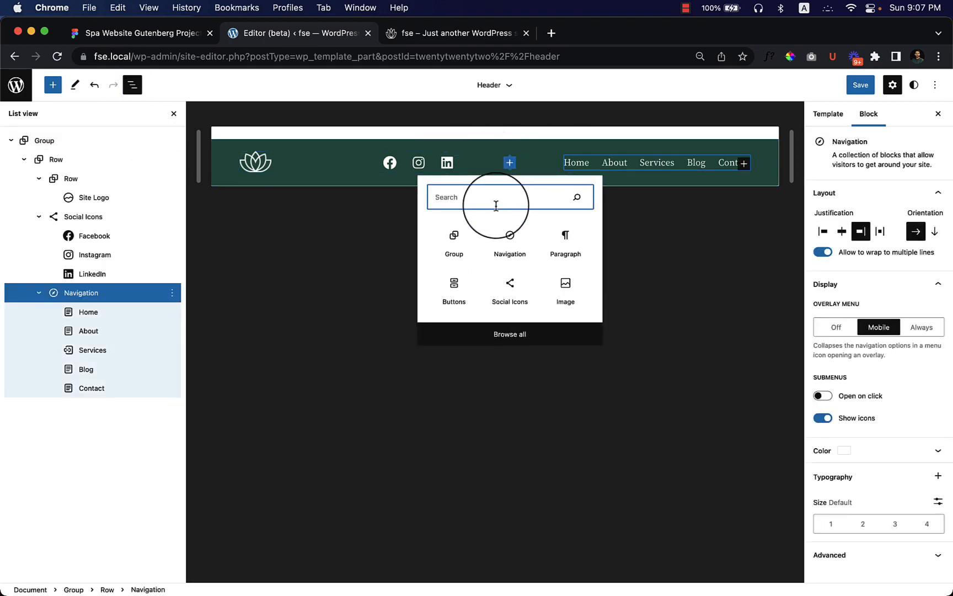
type("butt")
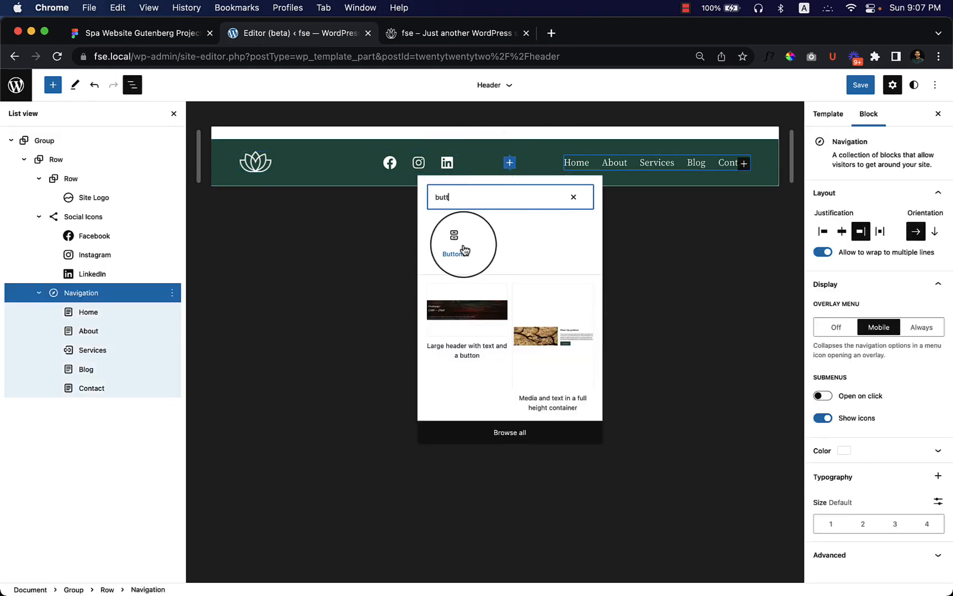
left_click(456, 243)
left_click(477, 181)
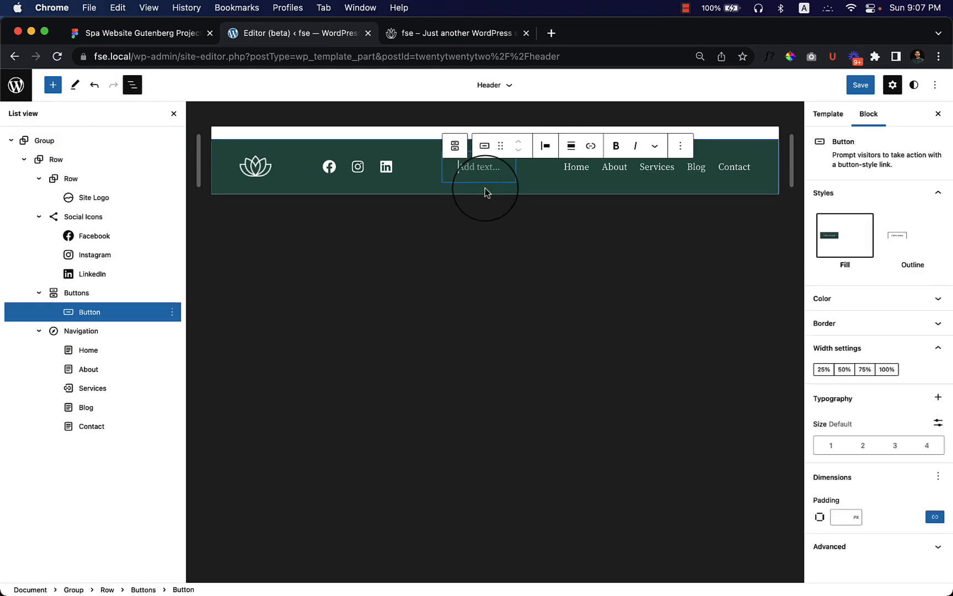
Step: Look up the header button's label in the Figma design and label the new button "Booked Now"
left_click(151, 37)
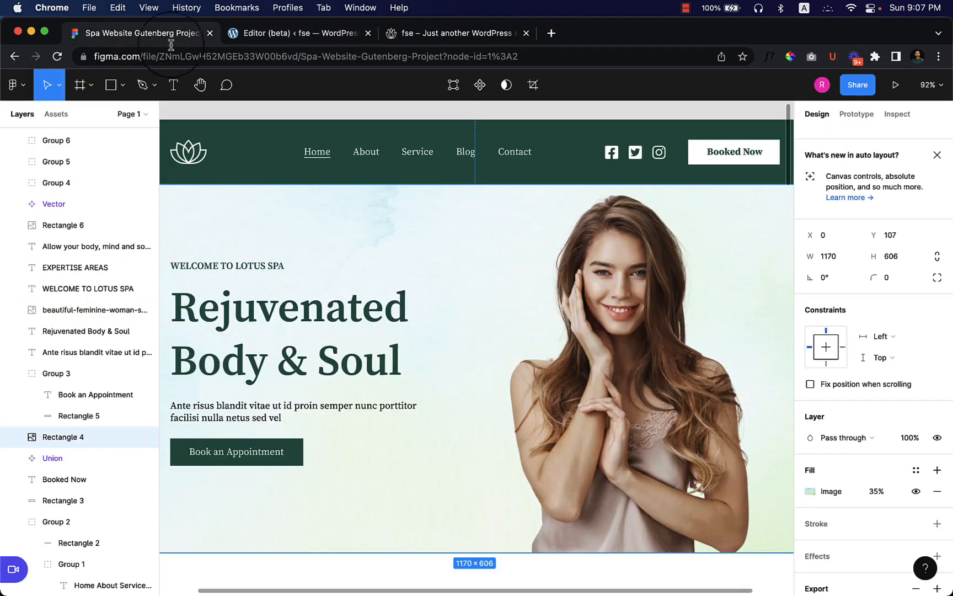
left_click(311, 44)
key("BackSpace")
type("B")
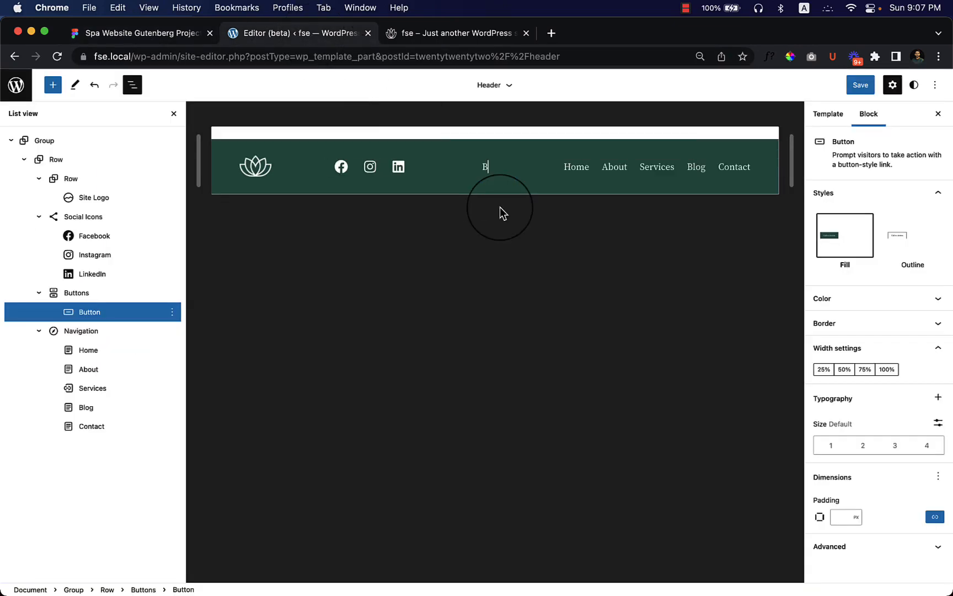
type("ooked now")
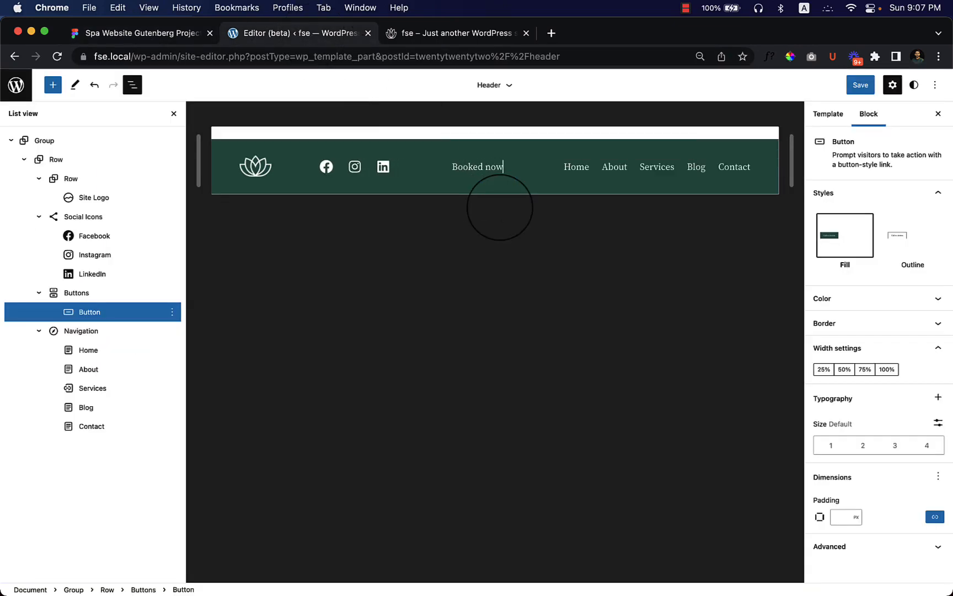
type(" Now")
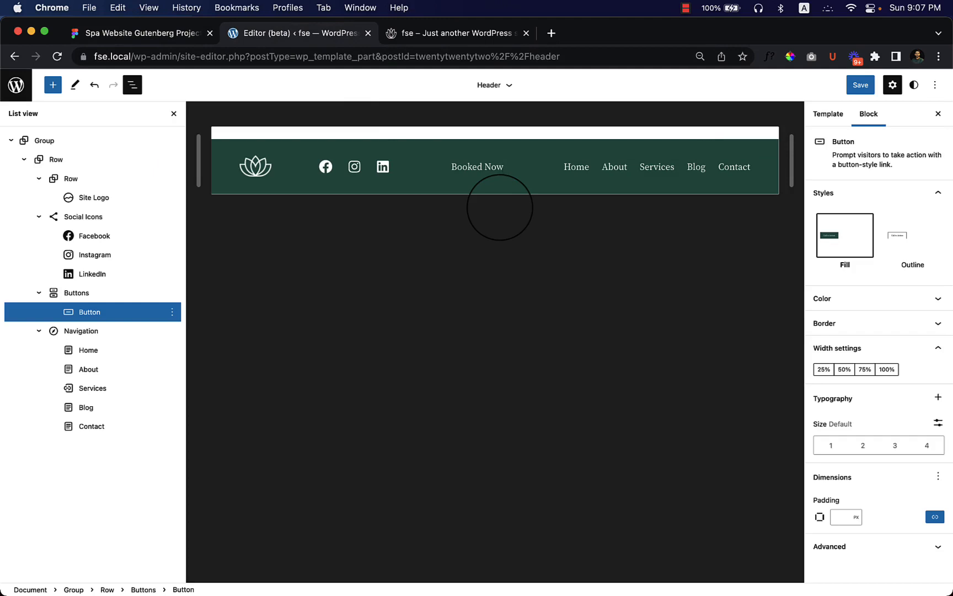
Step: Check the button's look in the Figma design, apply the Outline style to the Booked Now button and open its color settings
left_click(120, 33)
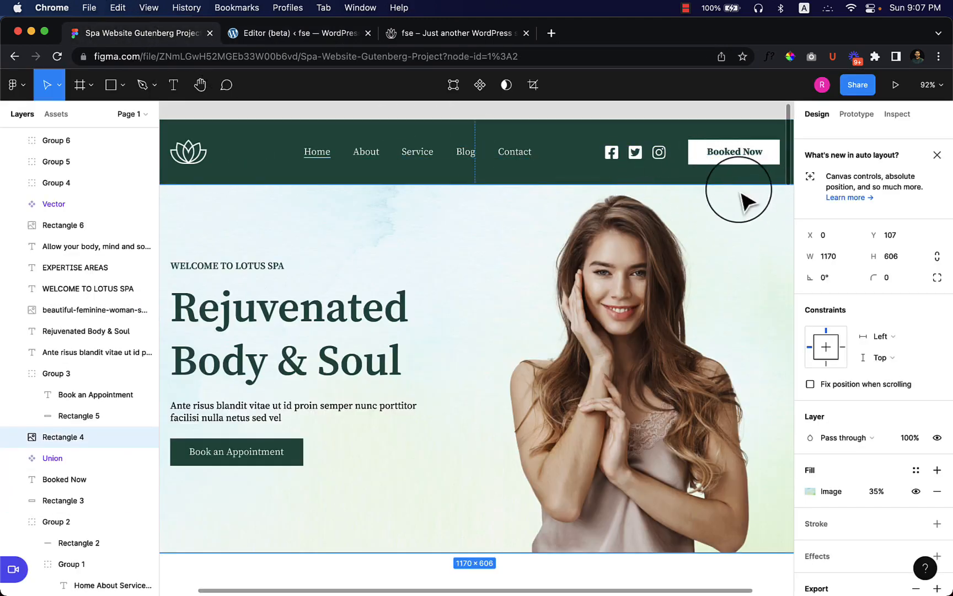
left_click(330, 40)
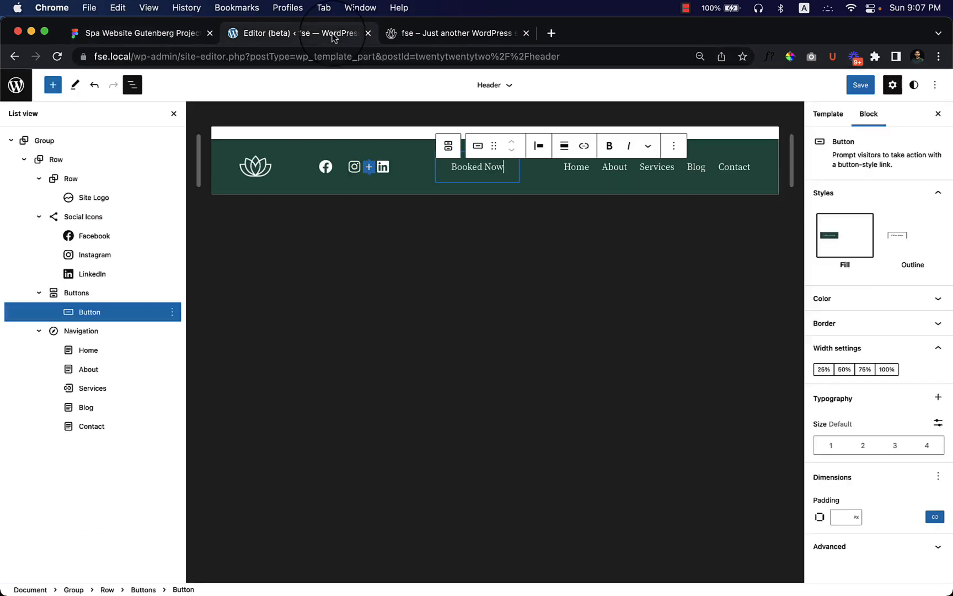
left_click(902, 249)
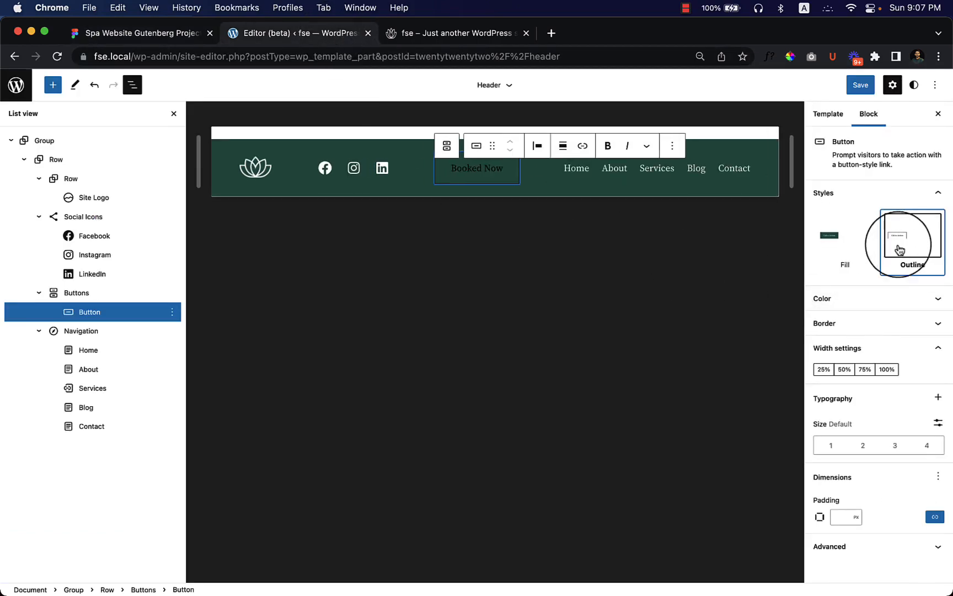
left_click(872, 300)
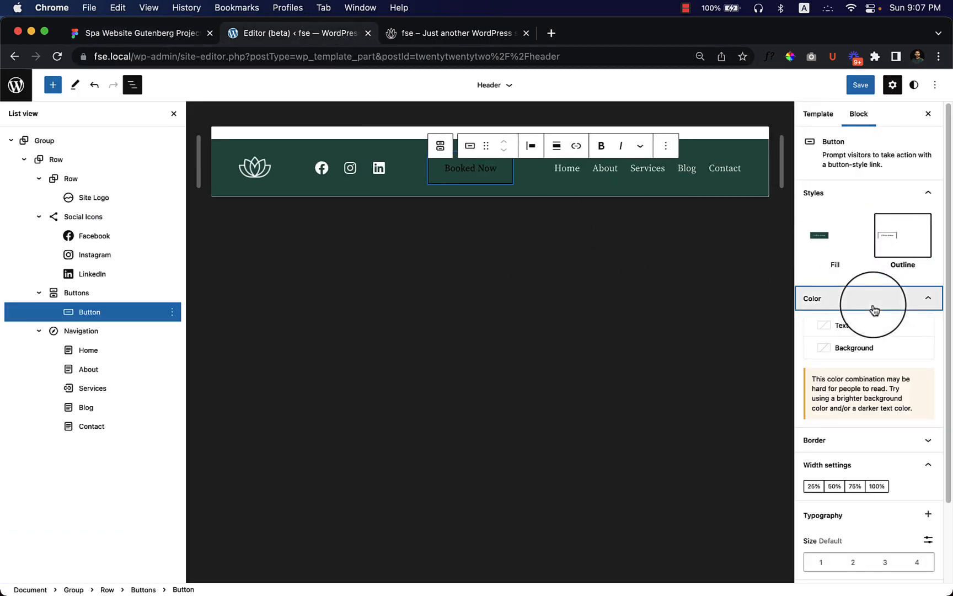
left_click(899, 244)
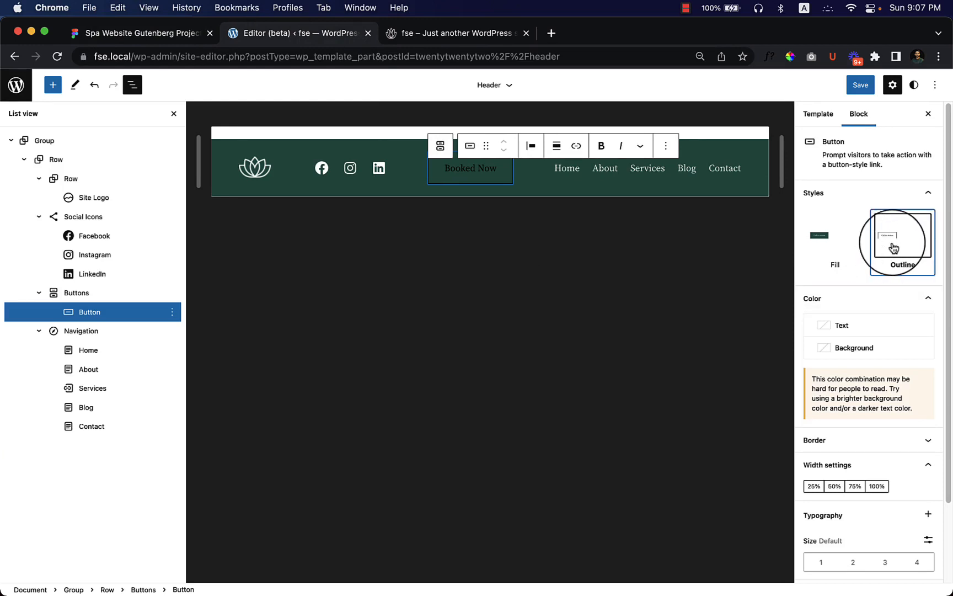
Step: Set the Booked Now button's text color to the theme's white, recheck its color settings and leave the block deselected
left_click(842, 326)
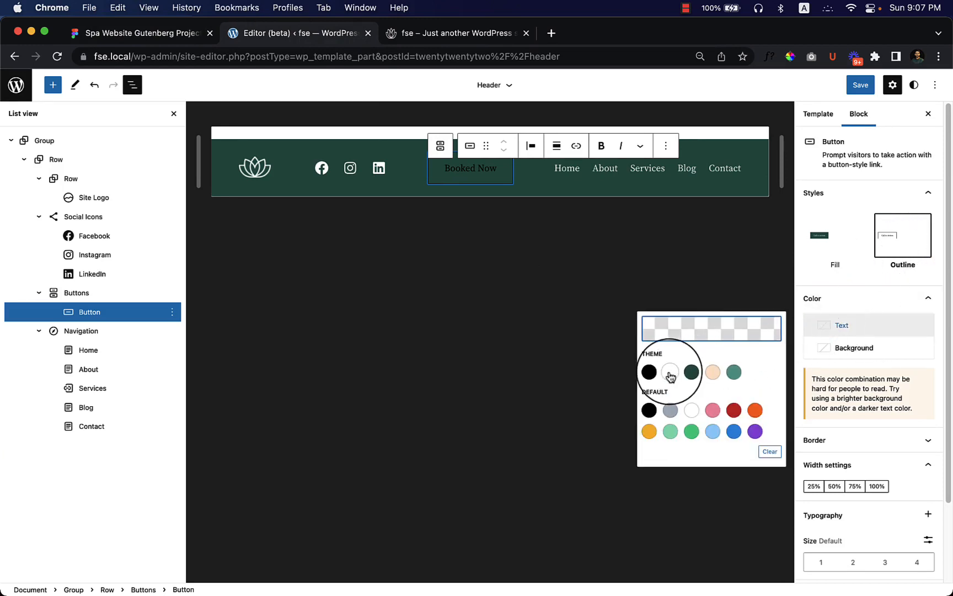
left_click(670, 373)
left_click(452, 318)
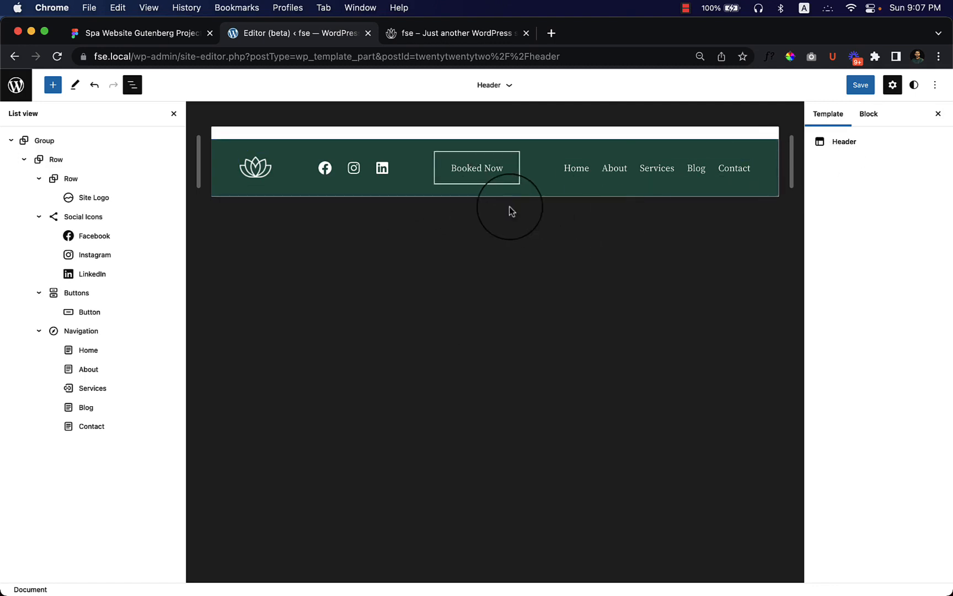
left_click(507, 184)
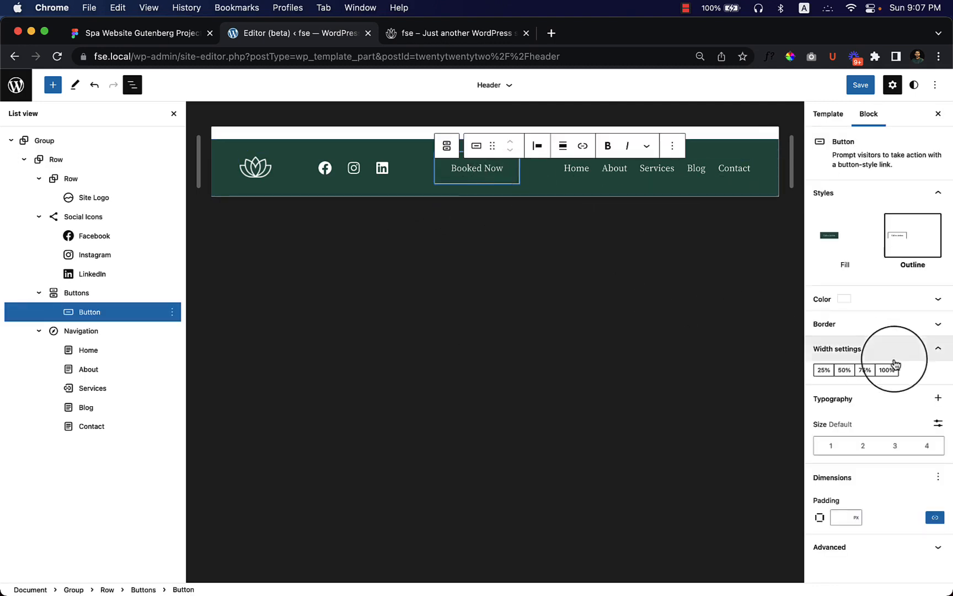
left_click(904, 308)
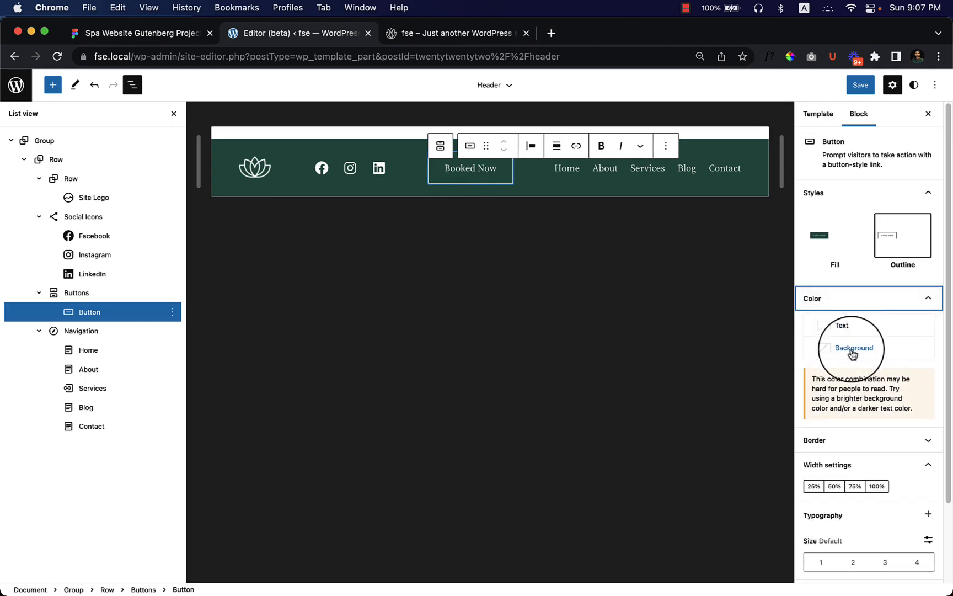
left_click(672, 292)
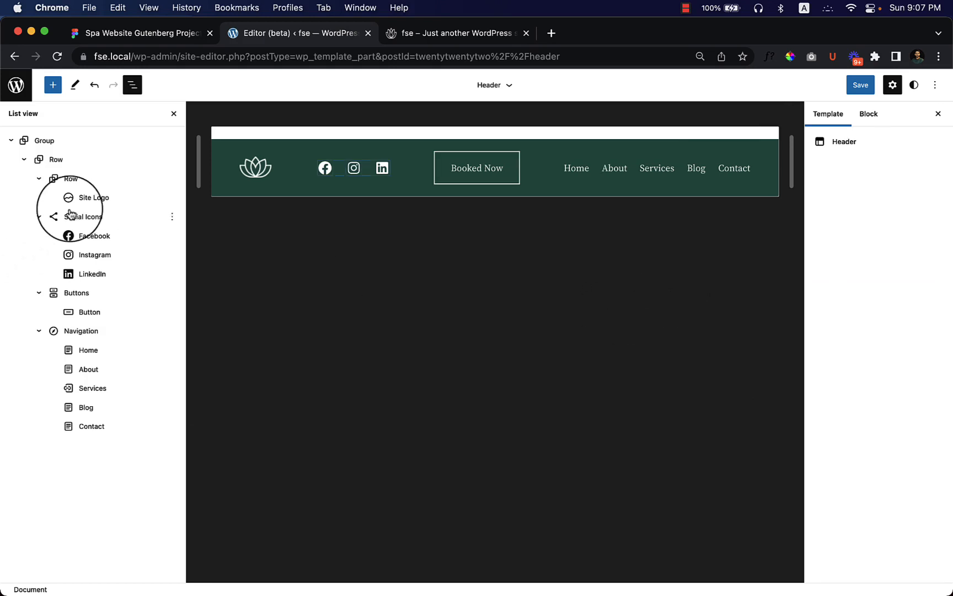
Step: Collapse the logo Row, Social Icons, Buttons and Navigation blocks in the list view
left_click(39, 179)
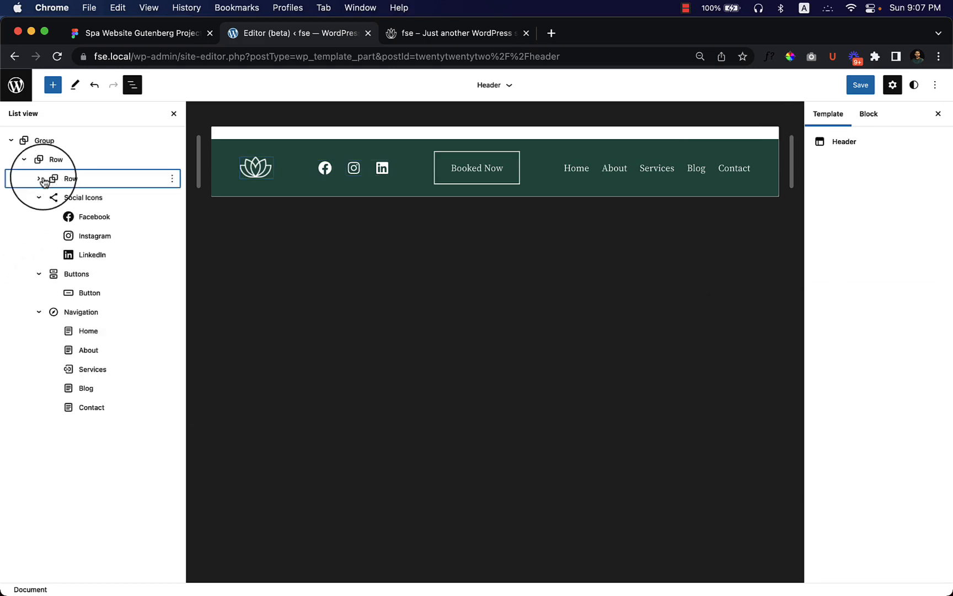
left_click(39, 197)
left_click(39, 216)
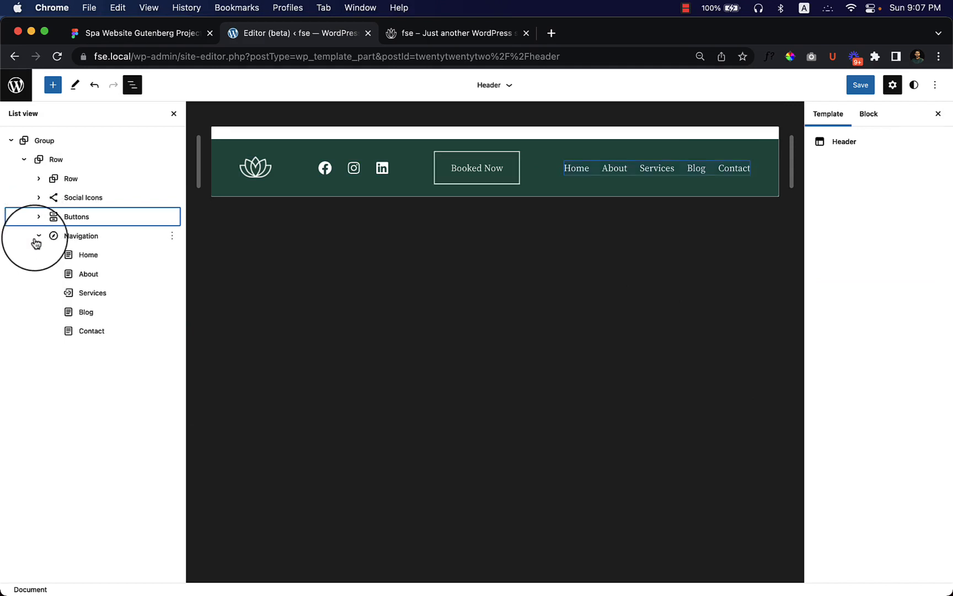
left_click(39, 236)
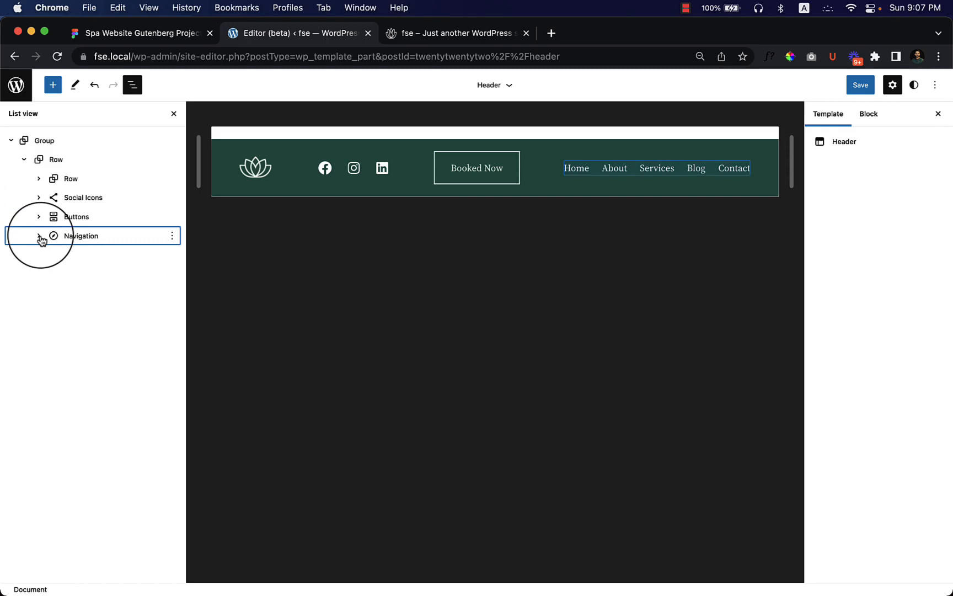
Step: Check the order of the header elements in the Figma design and return to the WordPress editor
left_click(137, 35)
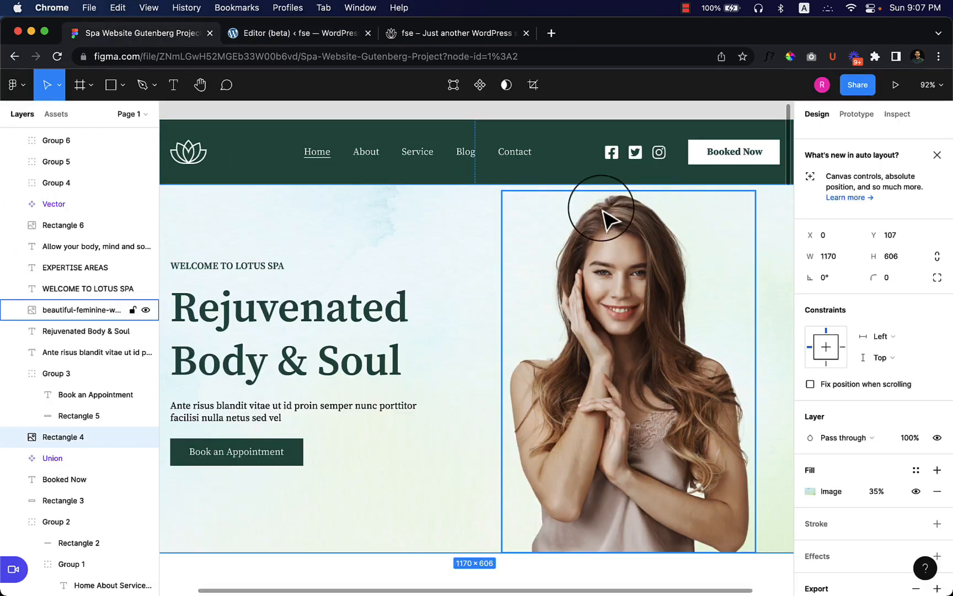
left_click_drag(615, 228, 549, 267)
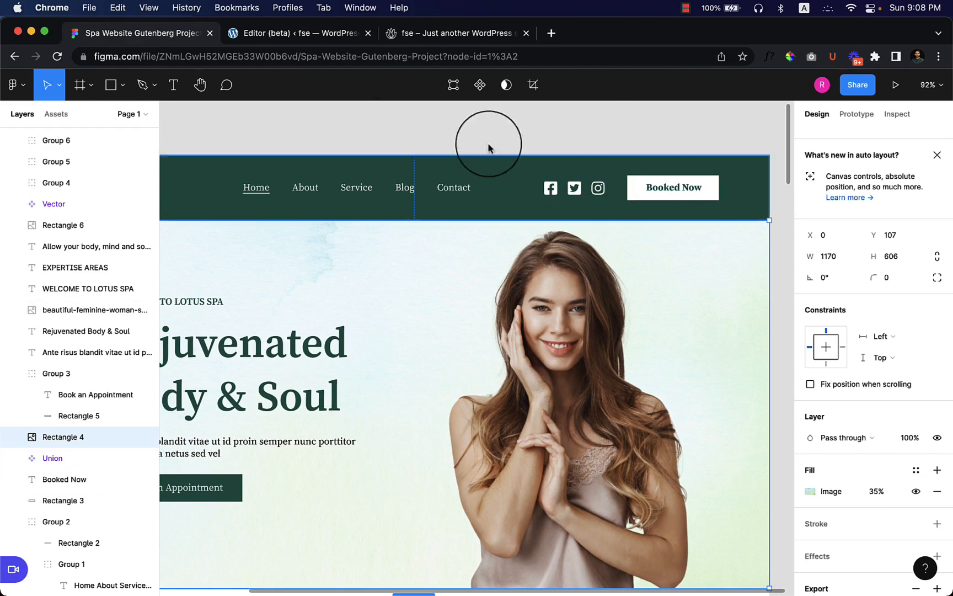
left_click(312, 41)
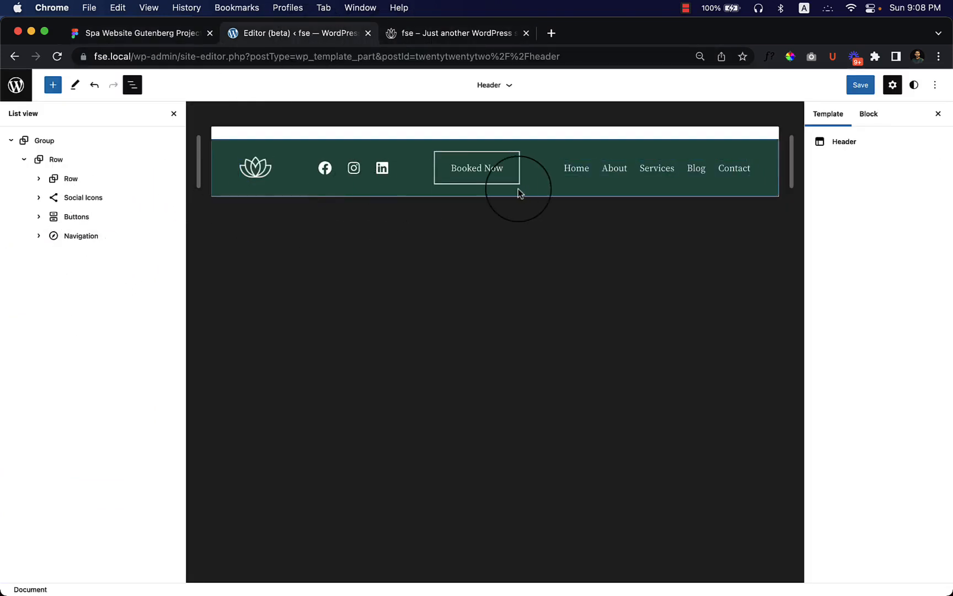
Step: Inspect the LinkedIn icon, the Booked Now button, the Buttons and Social Icons blocks and their parent Row
left_click(385, 180)
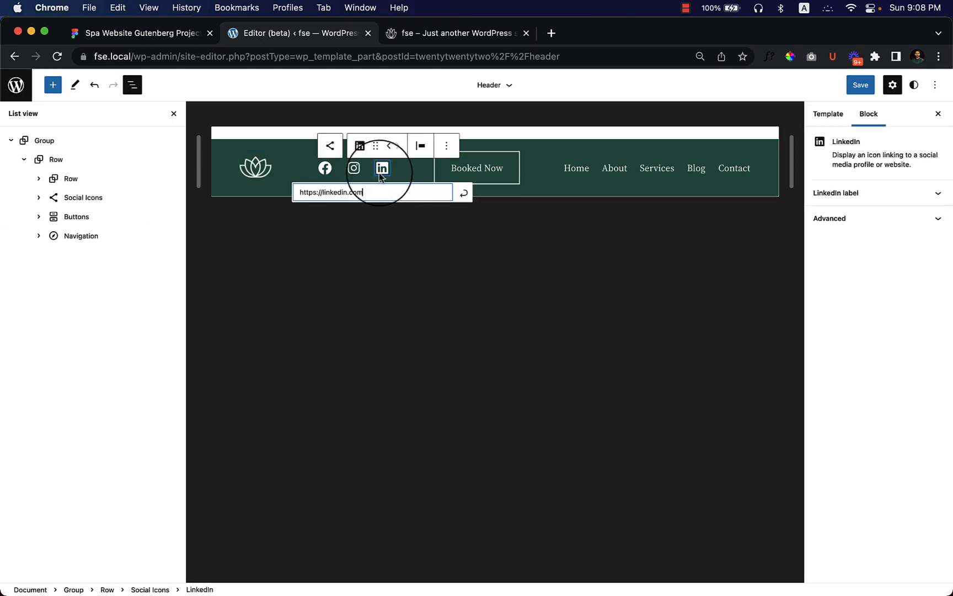
left_click(470, 172)
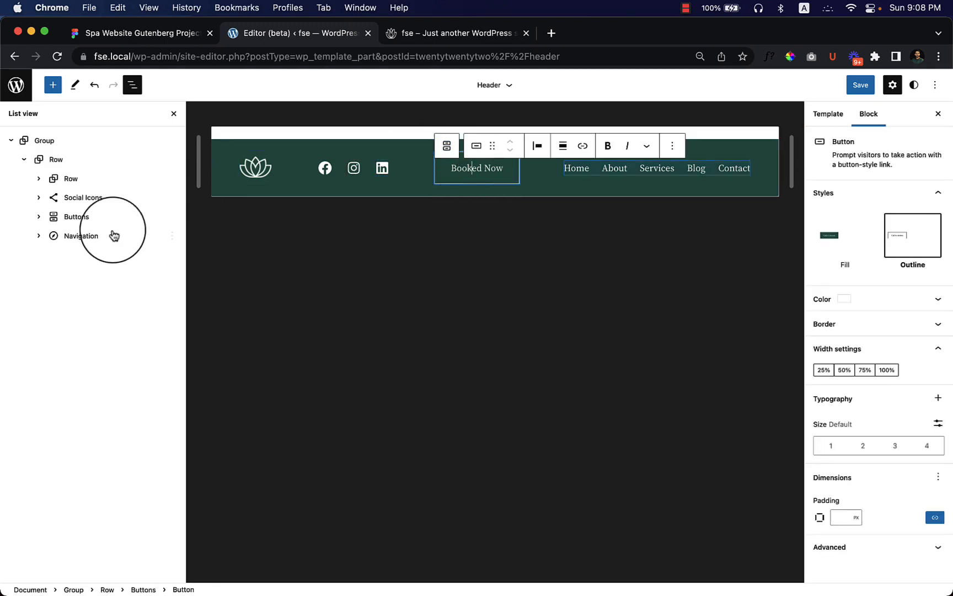
left_click(87, 217)
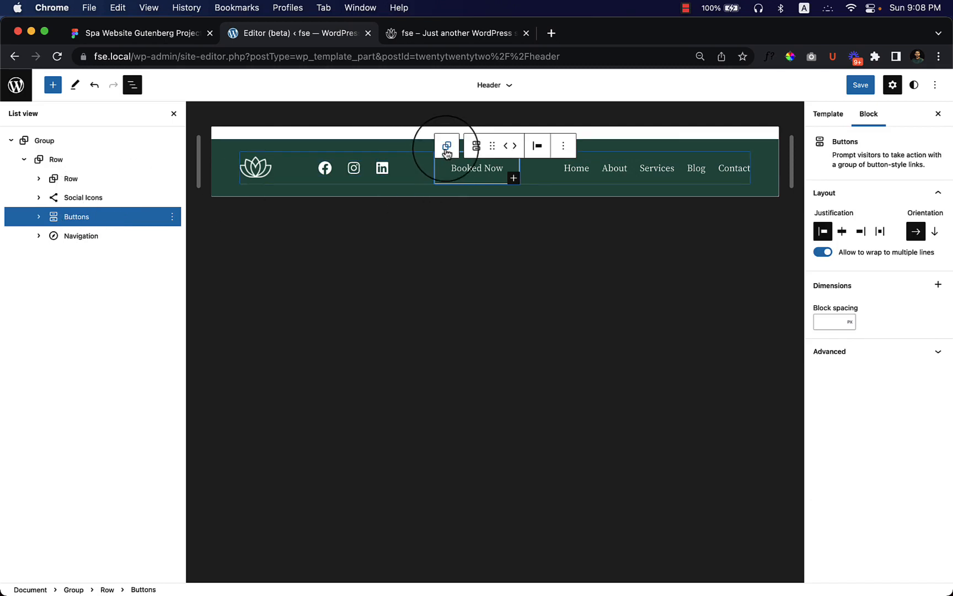
left_click(447, 147)
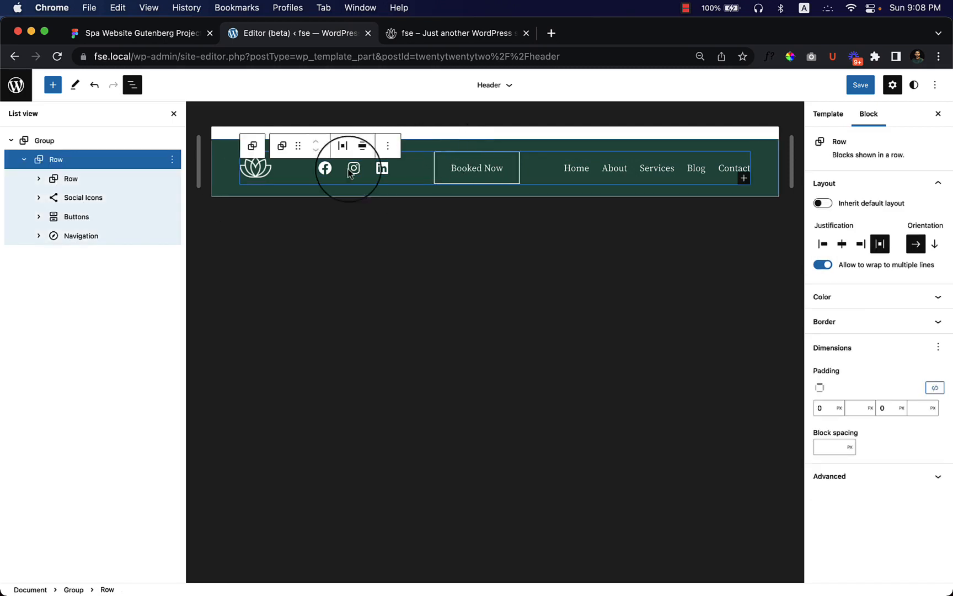
left_click(117, 200)
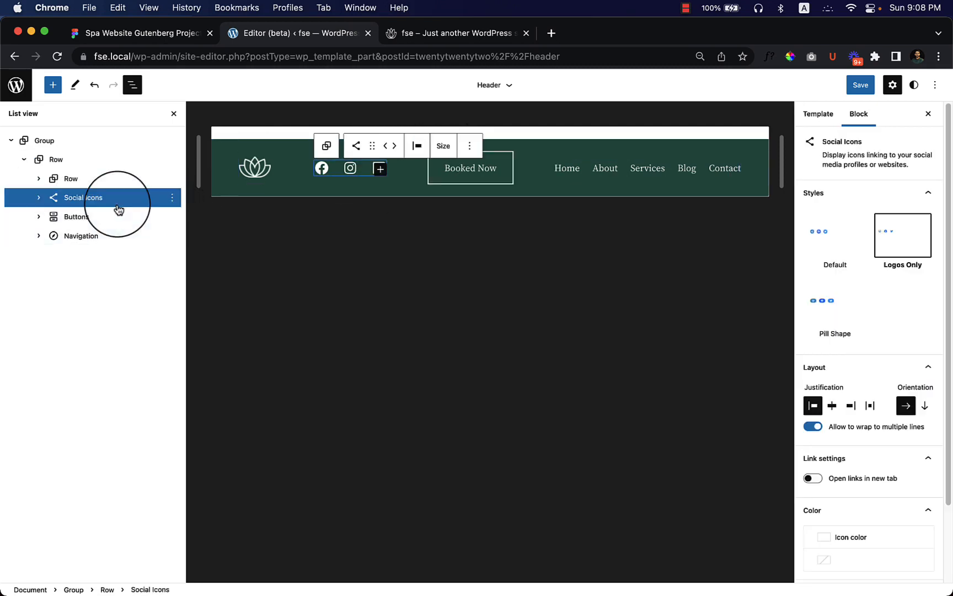
left_click(326, 146)
Step: Insert an empty Row block between the Social Icons and the Booked Now button
left_click(70, 178)
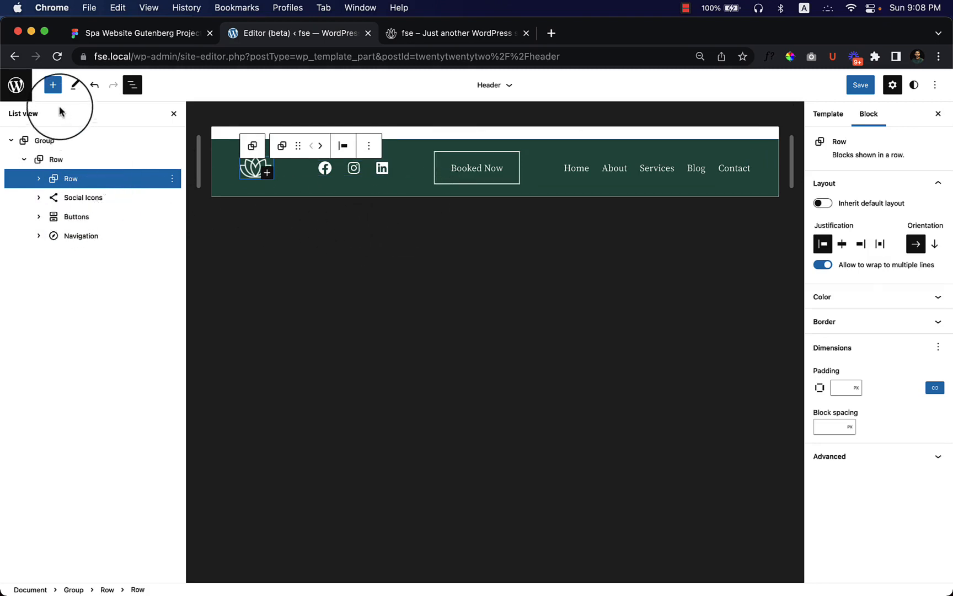
left_click(53, 86)
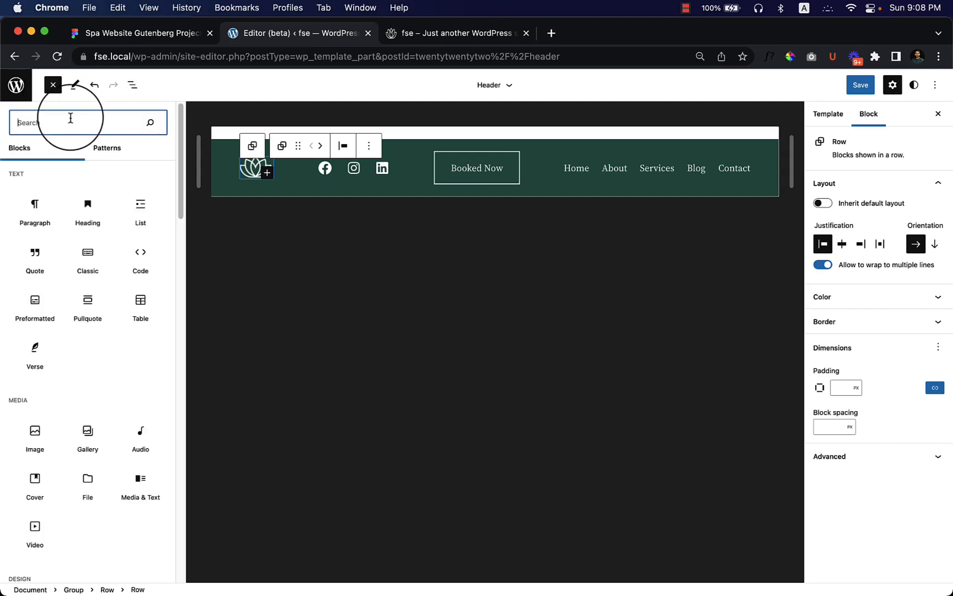
type("row")
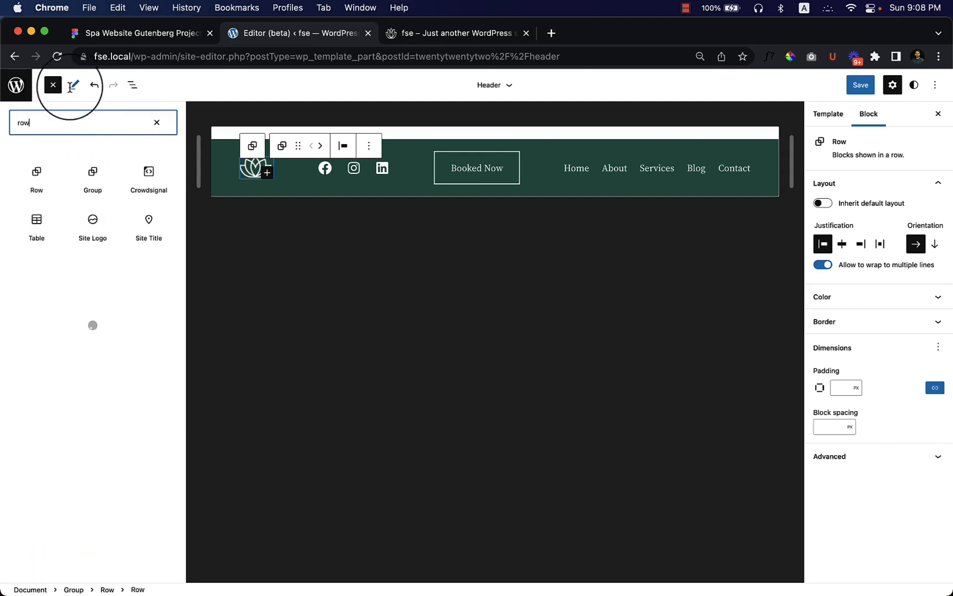
mouse_move(35, 174)
left_click_drag(35, 175, 402, 182)
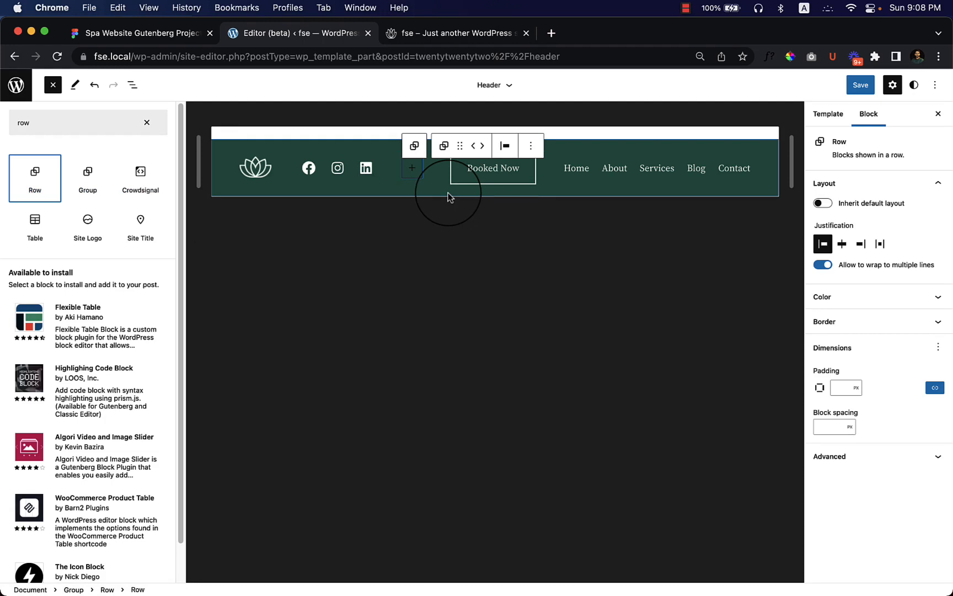
Step: Reopen the list view and move the Buttons block behind the Navigation block
left_click(496, 181)
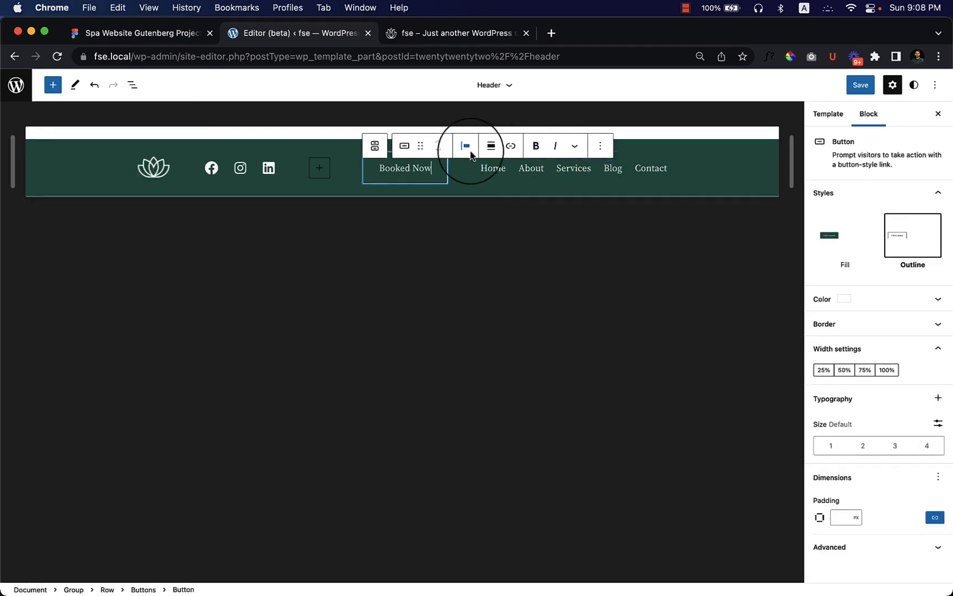
left_click(42, 161)
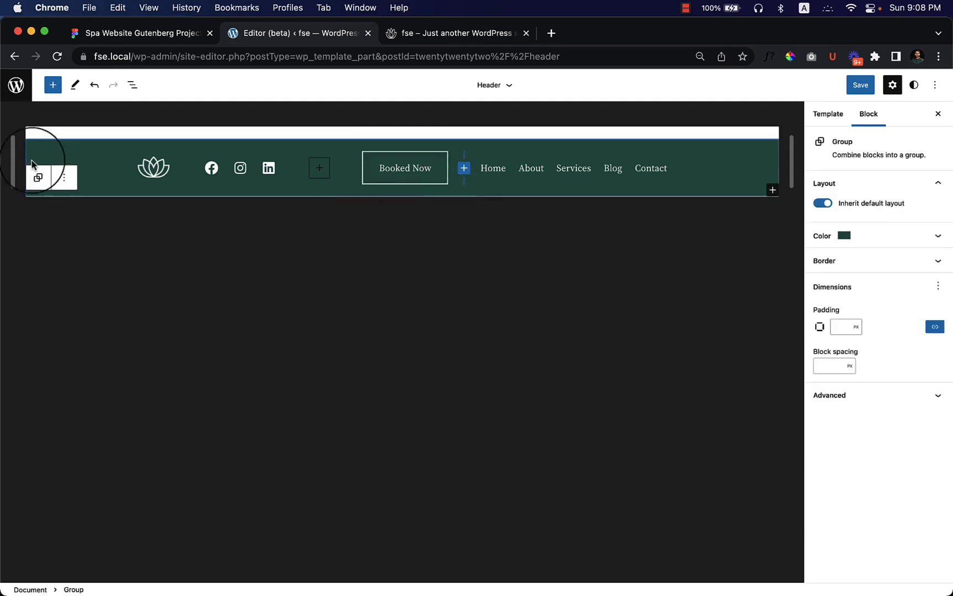
left_click(133, 84)
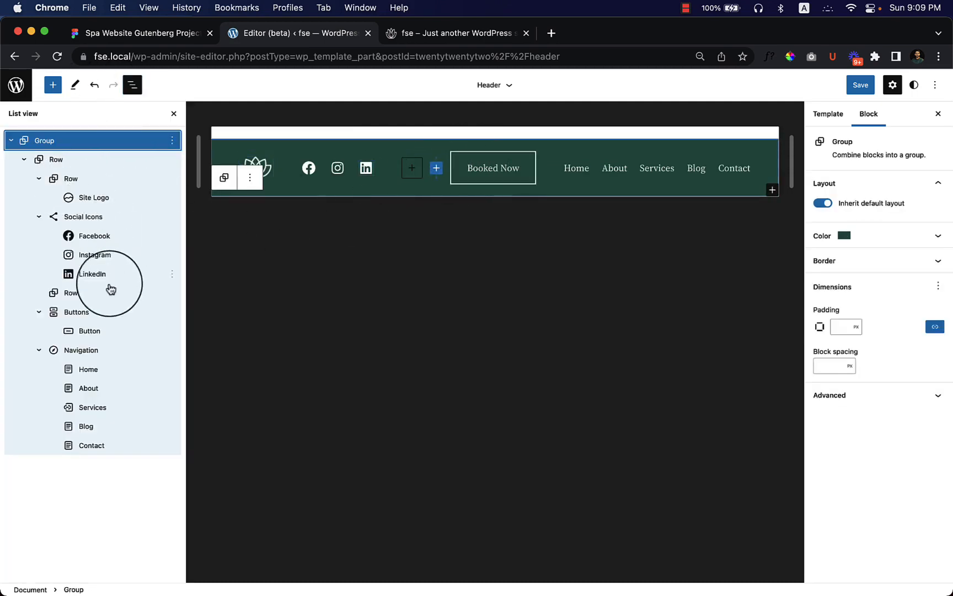
left_click(82, 312)
left_click(532, 146)
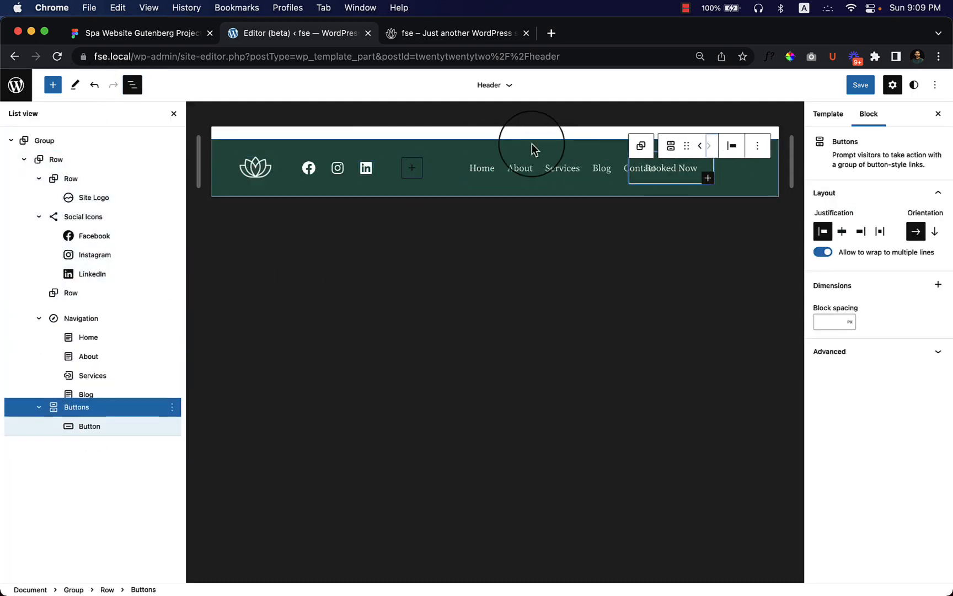
Step: Move the Social Icons block behind the Navigation, directly before the Buttons block
left_click(105, 218)
left_click(377, 146)
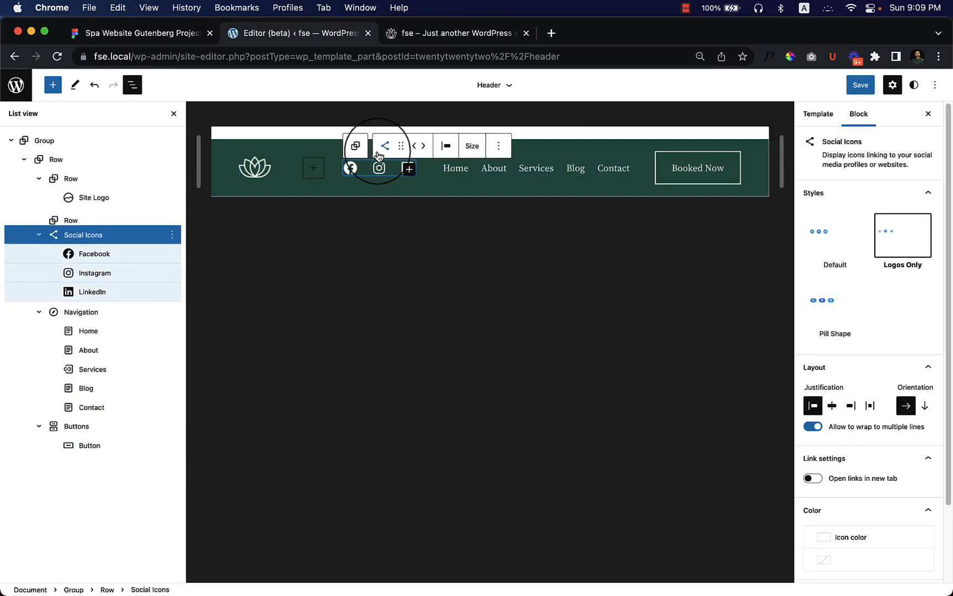
left_click(425, 145)
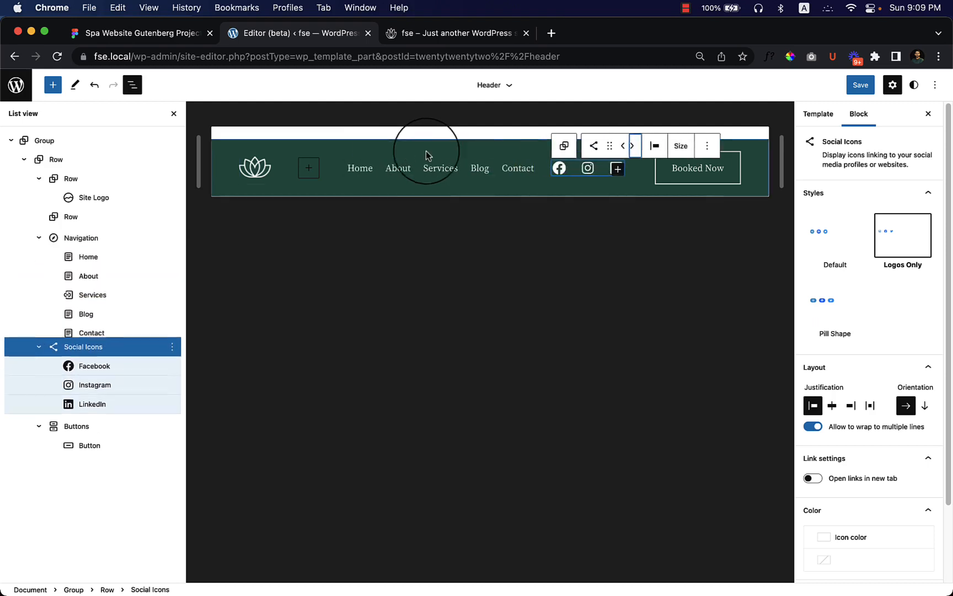
Step: Deselect the block, preview the header at a narrow screen width and restore the full width
left_click(593, 236)
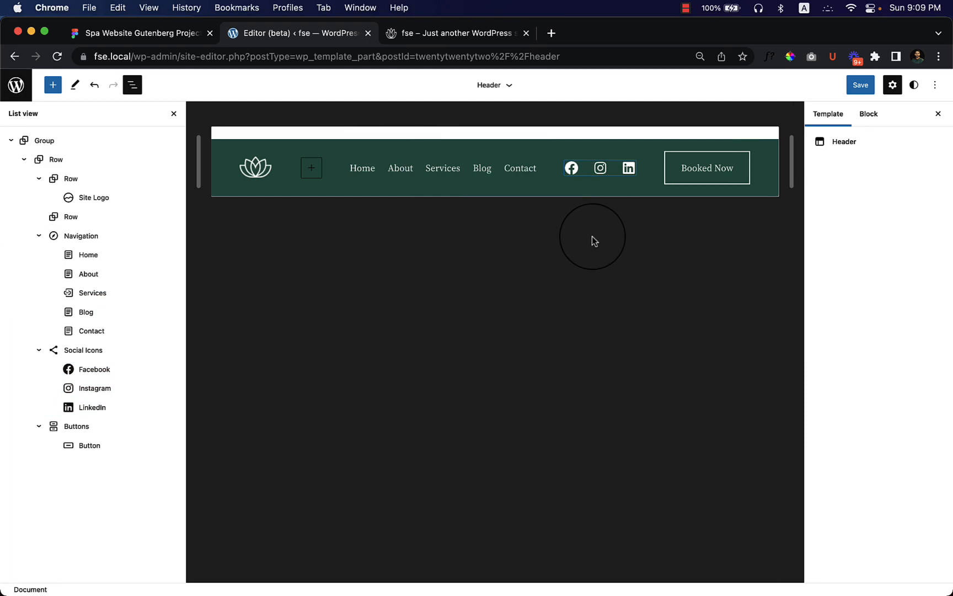
left_click_drag(792, 163, 625, 165)
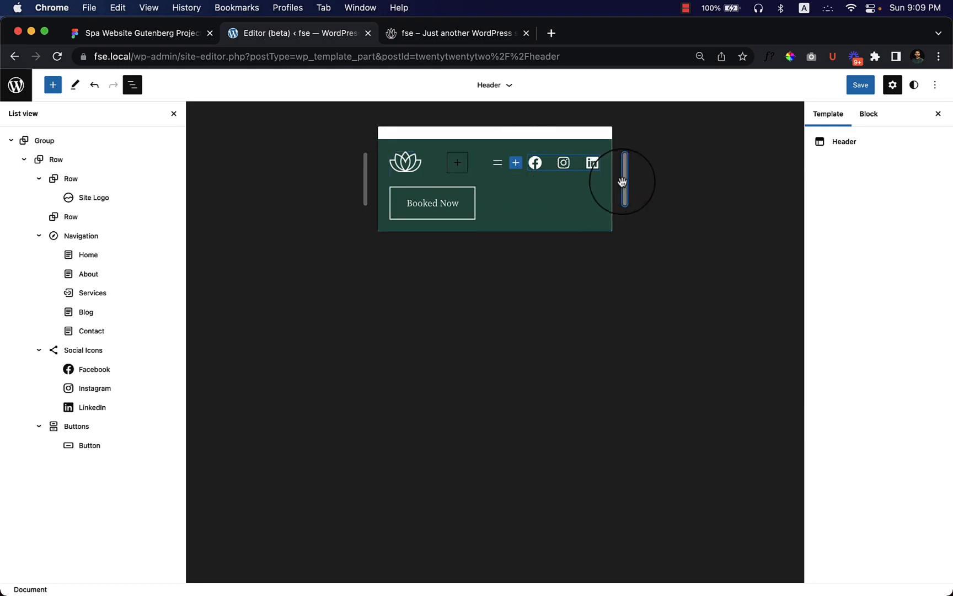
left_click_drag(622, 182, 801, 176)
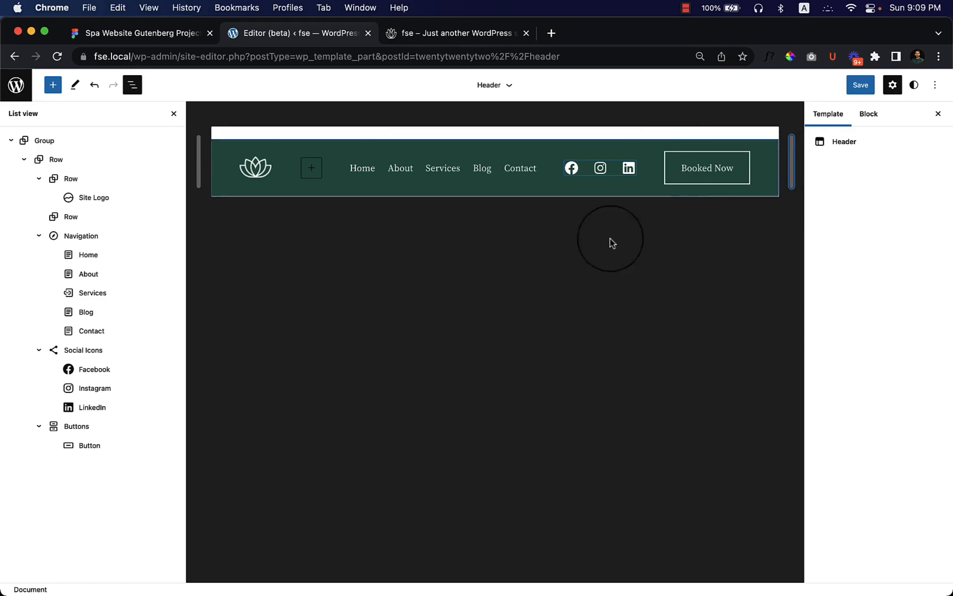
Step: Move the empty Row between the Navigation and Social Icons blocks, and collapse Social Icons in the list view
left_click(119, 216)
left_click_drag(119, 216, 67, 338)
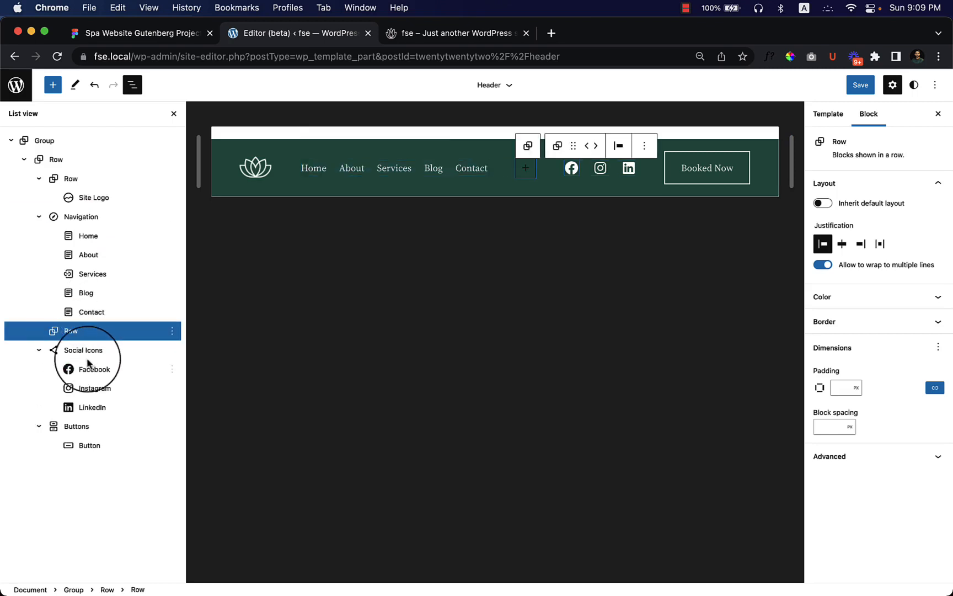
left_click(39, 350)
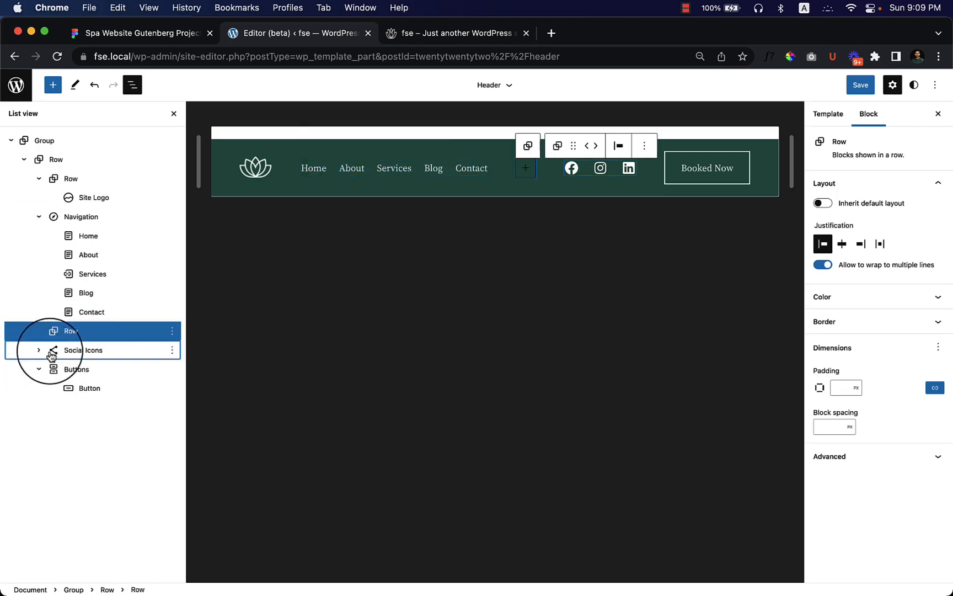
Step: Nest the Social Icons and Buttons blocks, in that order, inside the empty Row after the Navigation
left_click_drag(79, 349, 110, 341)
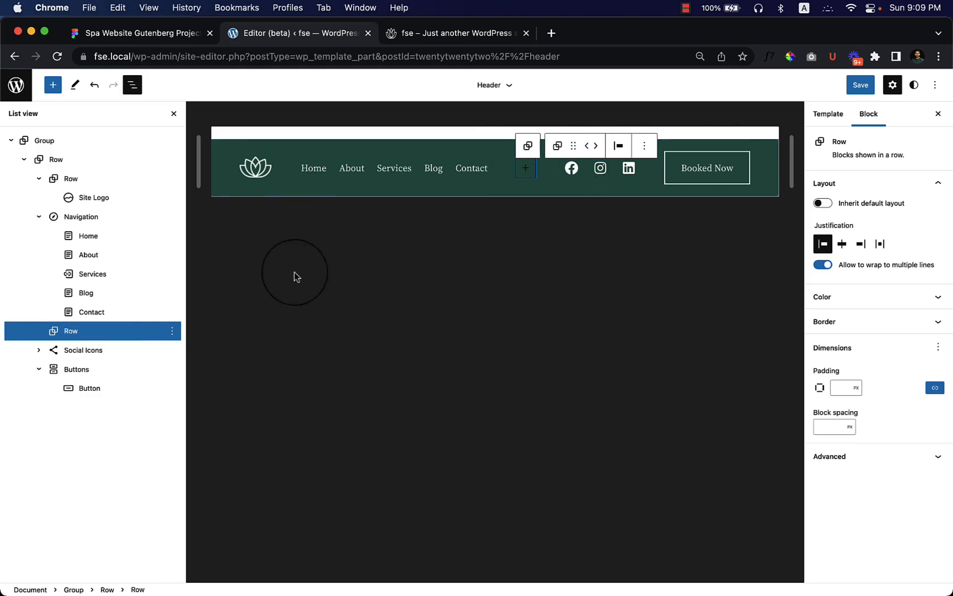
left_click(49, 372)
left_click(39, 369)
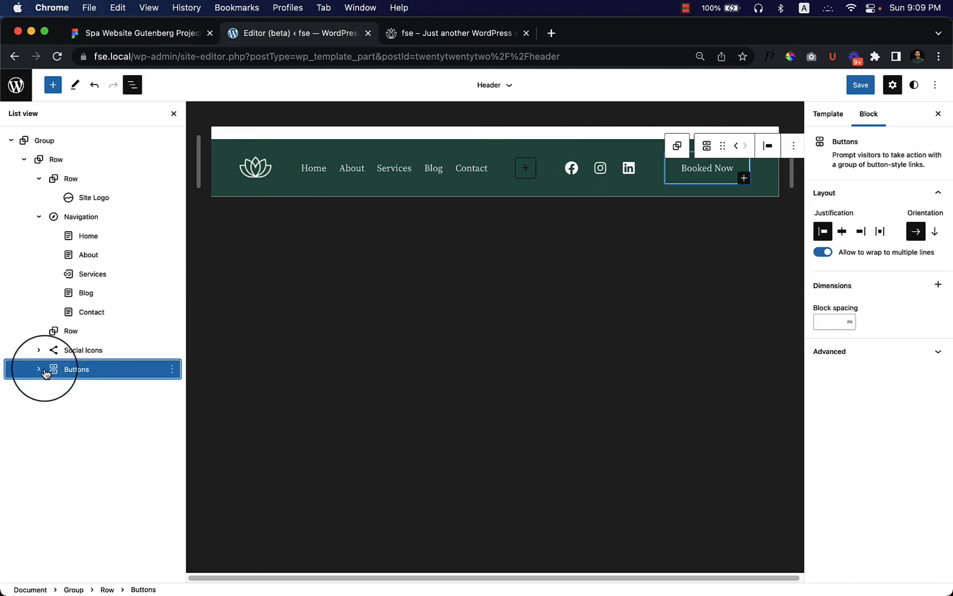
left_click_drag(106, 353, 126, 339)
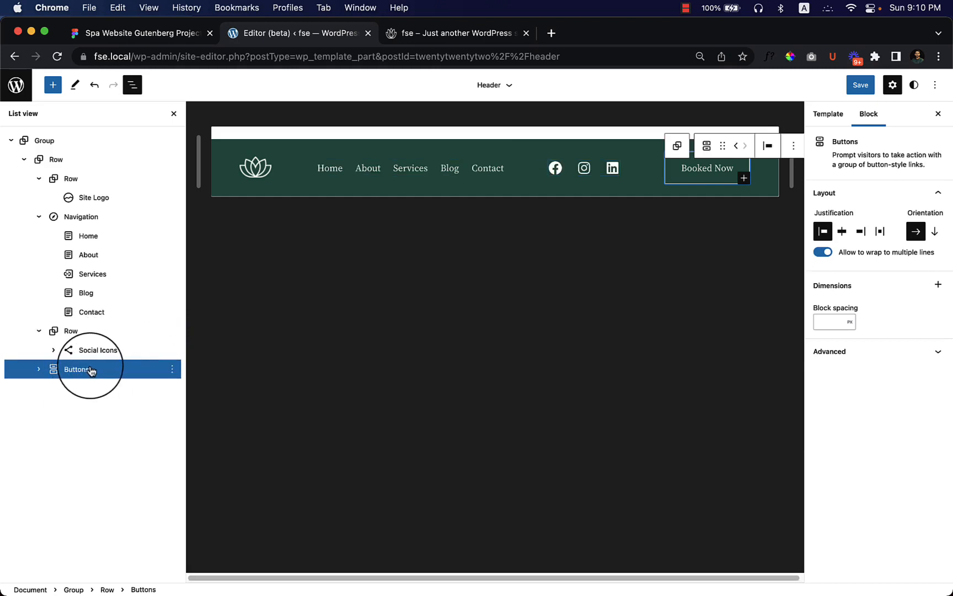
left_click_drag(89, 371, 93, 361)
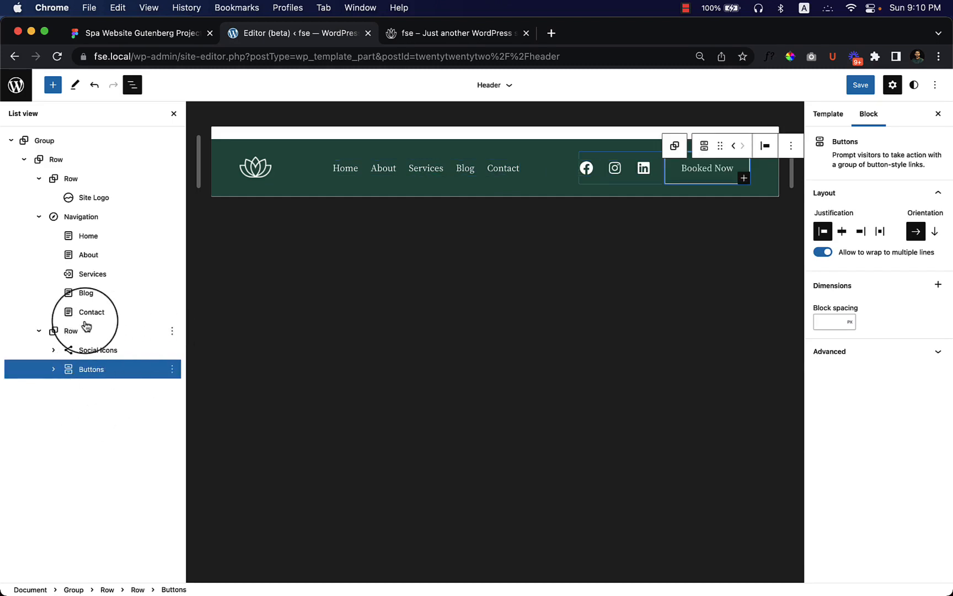
Step: Collapse the Row holding the social icons and button, close the list view, deselect the block and save the header changes
left_click(38, 331)
left_click(71, 332)
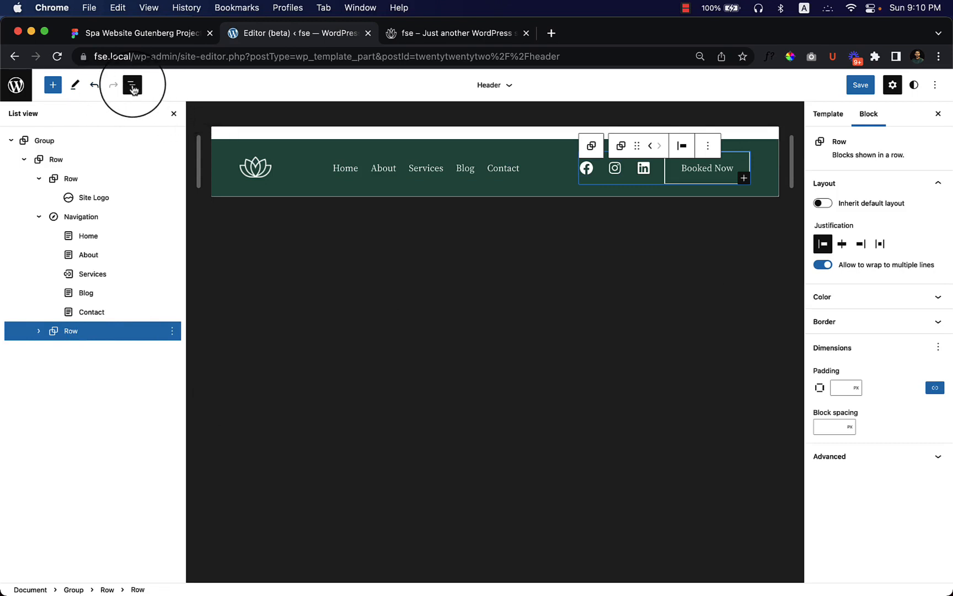
left_click(132, 89)
left_click(563, 316)
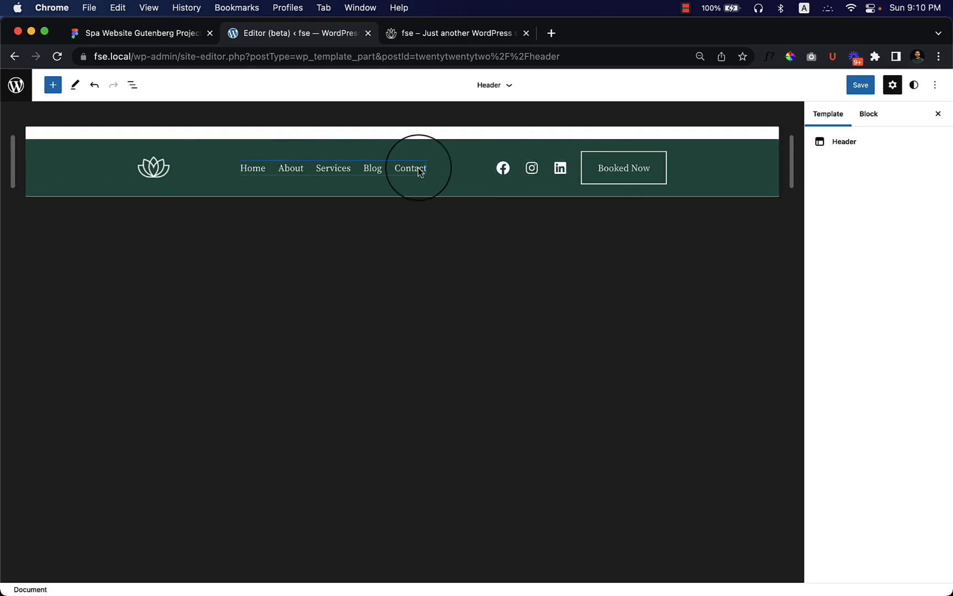
left_click(871, 86)
left_click(874, 86)
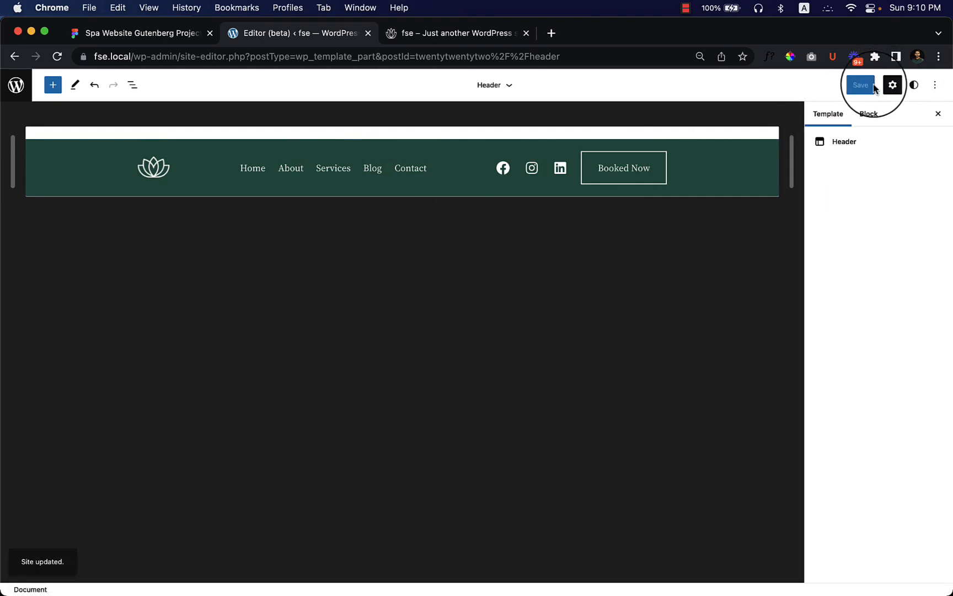
Step: Reload the live site's home page and test the new header's navigation by visiting About, Contact and Home
left_click(462, 33)
right_click(441, 178)
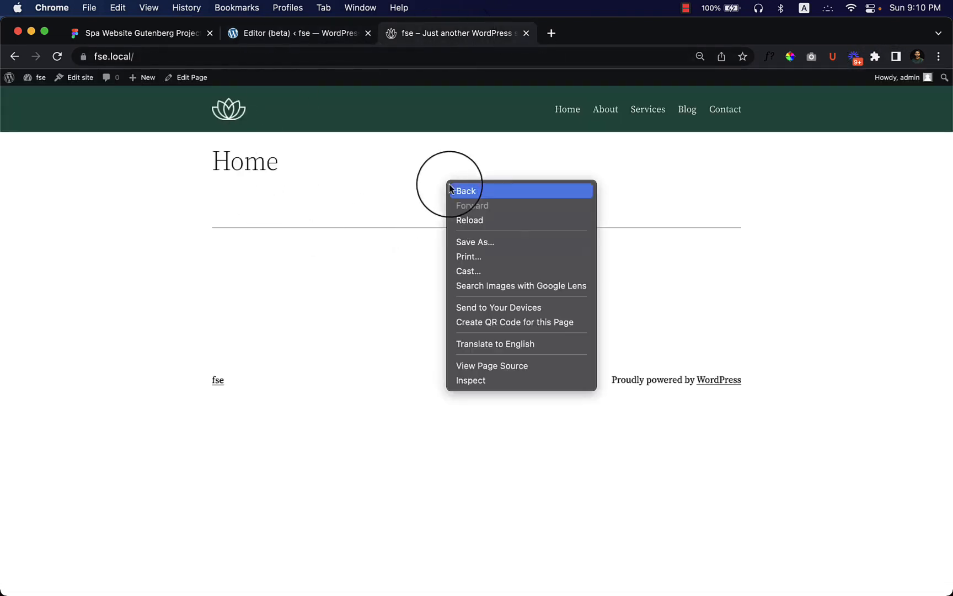
left_click(509, 216)
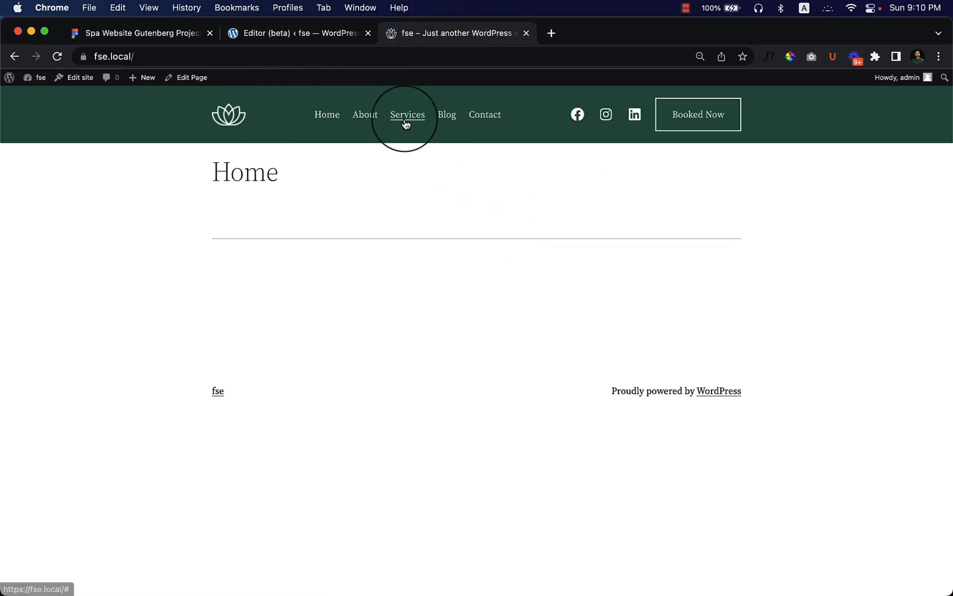
left_click(375, 121)
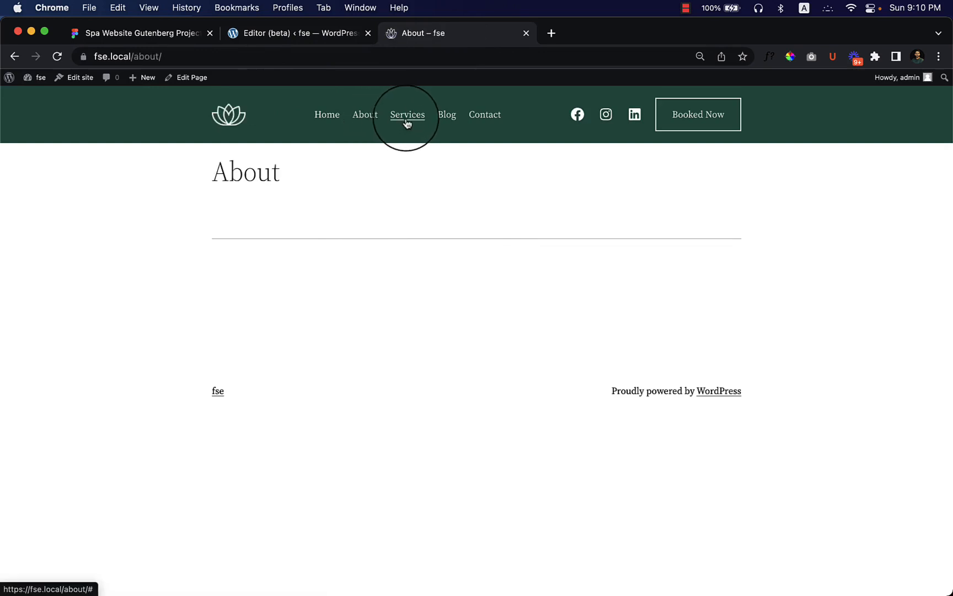
left_click(480, 115)
left_click(317, 120)
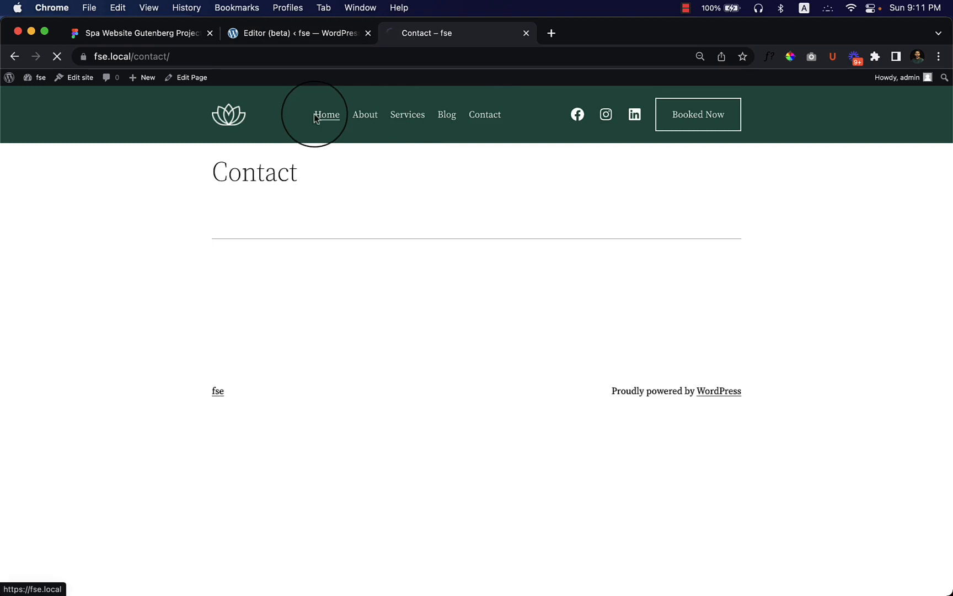